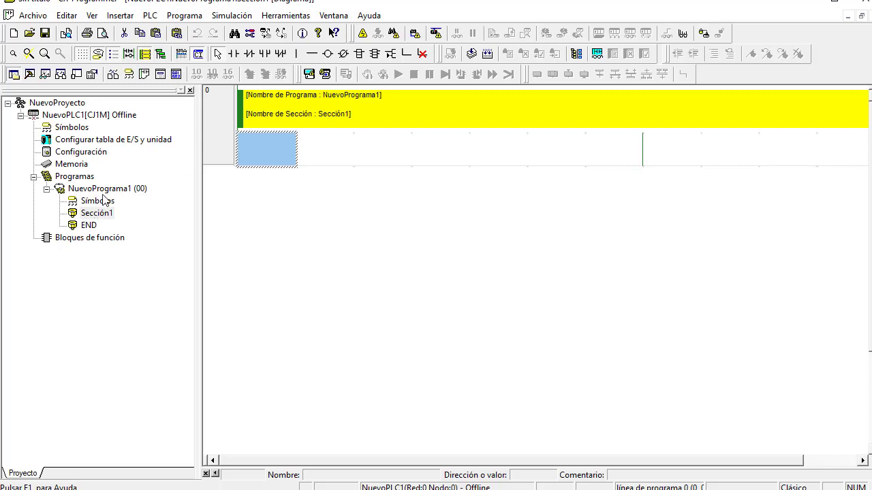
- Insert a section named MAD42 into NuevoPrograma1 and place it above Sección1
left_click(105, 188)
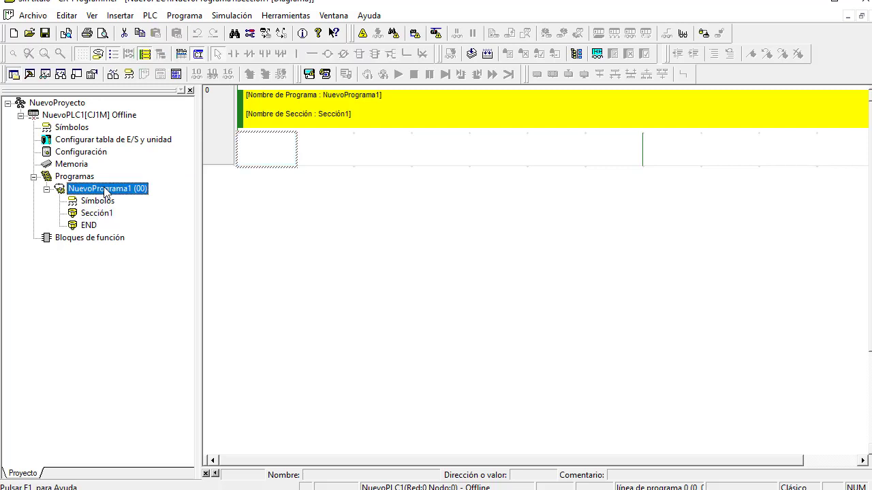
right_click(105, 191)
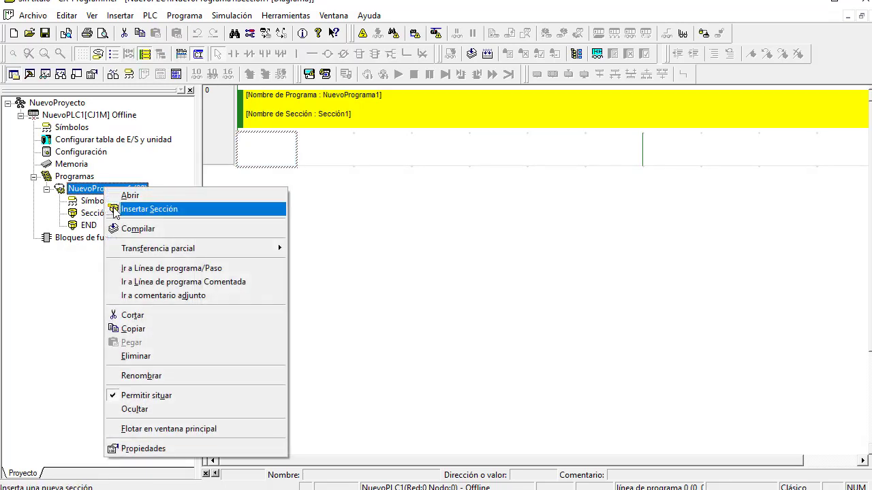
left_click(119, 207)
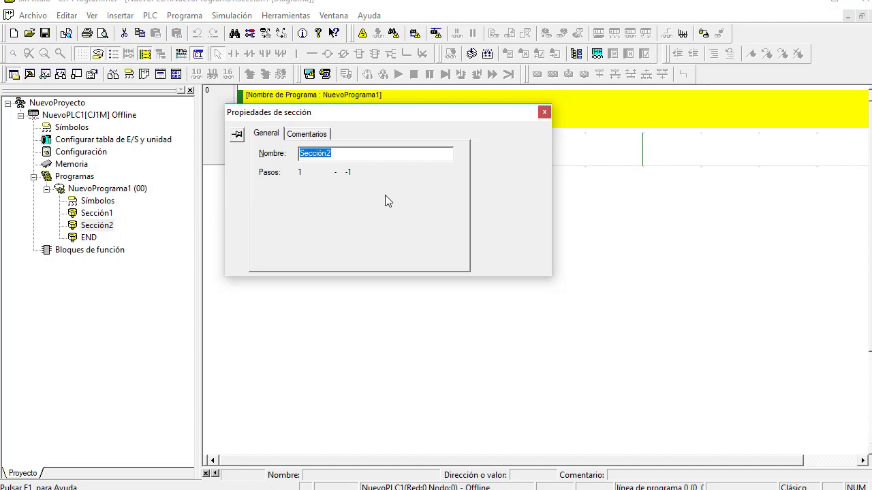
type("MAD42")
key("Return")
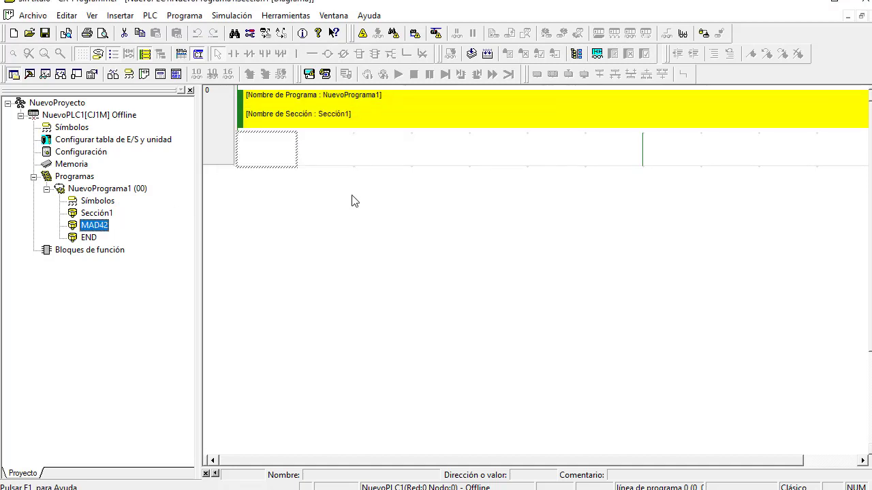
mouse_move(85, 232)
left_mouse_down()
mouse_move(85, 203)
mouse_move(96, 229)
left_mouse_up()
- Open the MAD42 section and add a normally open P_First_Cycle contact at the start of its first rung
double_click(94, 213)
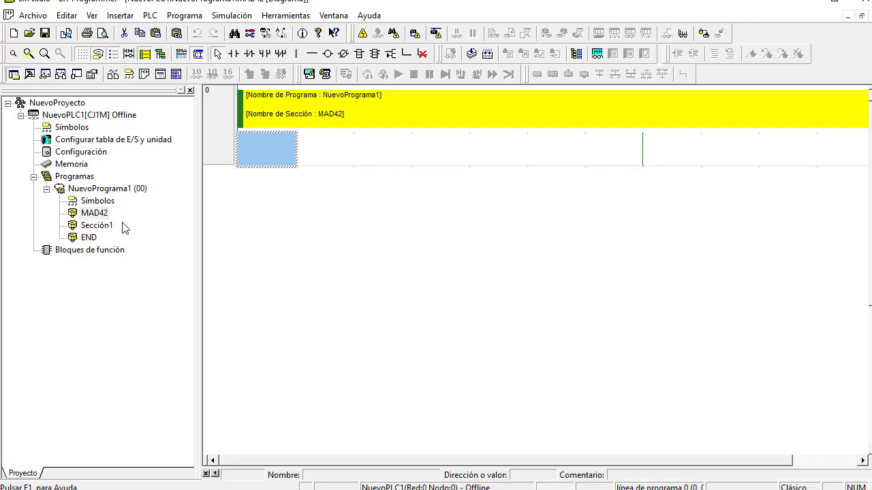
left_click(233, 53)
left_click(280, 155)
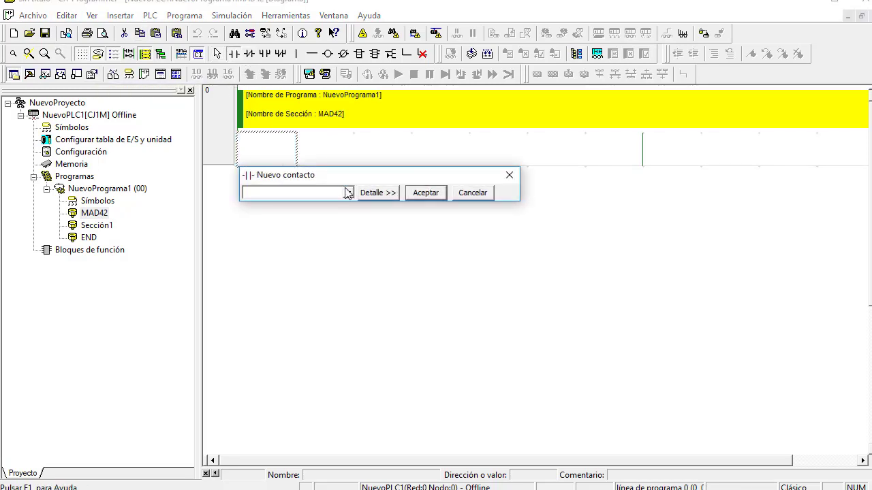
left_click(348, 193)
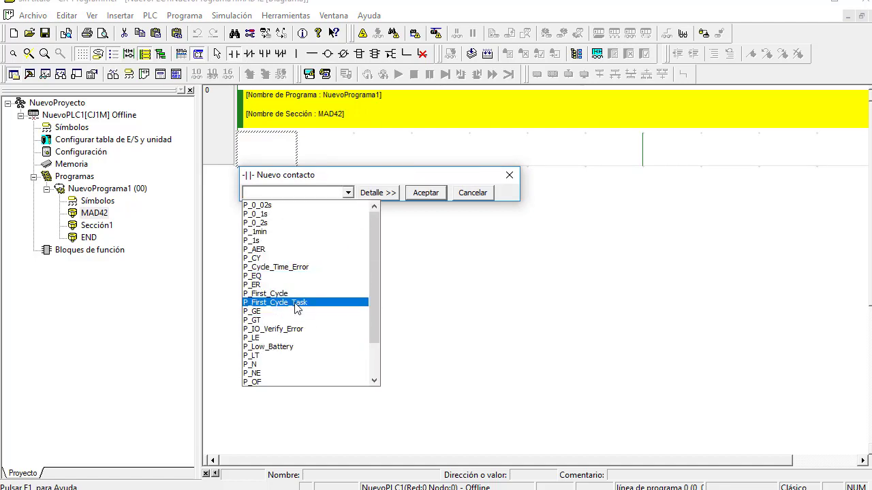
left_click(303, 293)
left_click(428, 196)
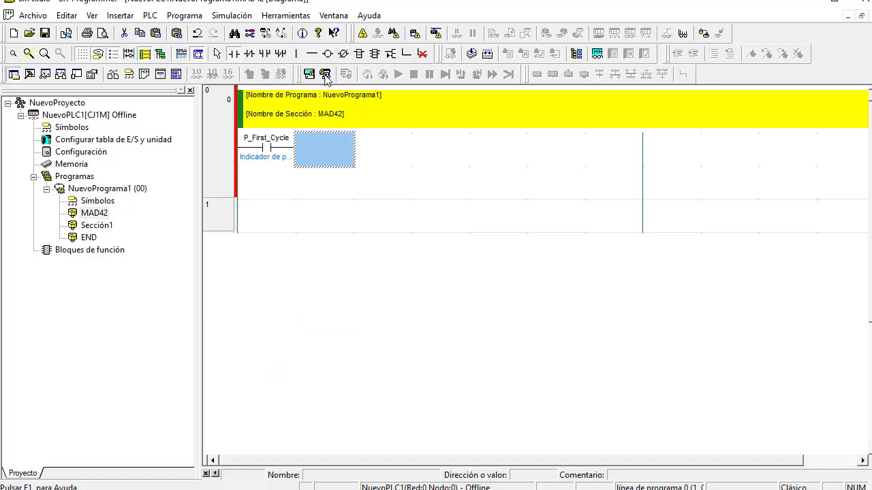
- Add a MOV instruction after the P_First_Cycle contact with source #0011 and destination D20000
left_click(374, 53)
left_click(314, 149)
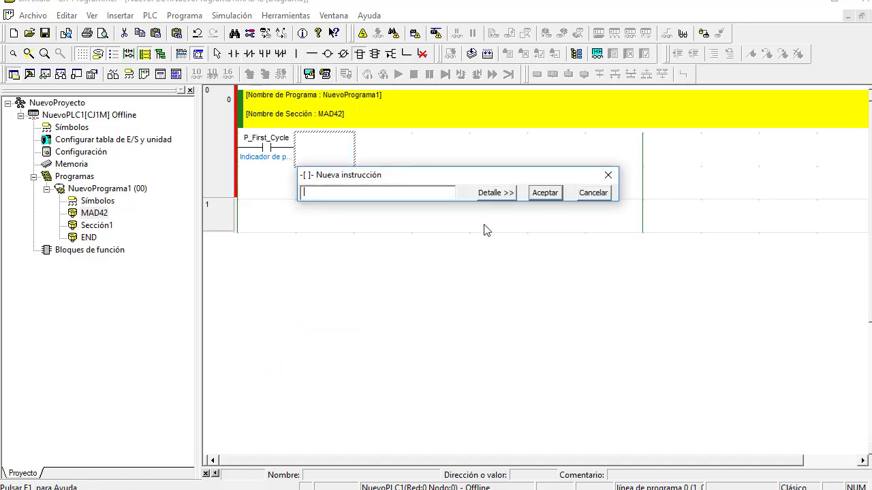
type("MOV")
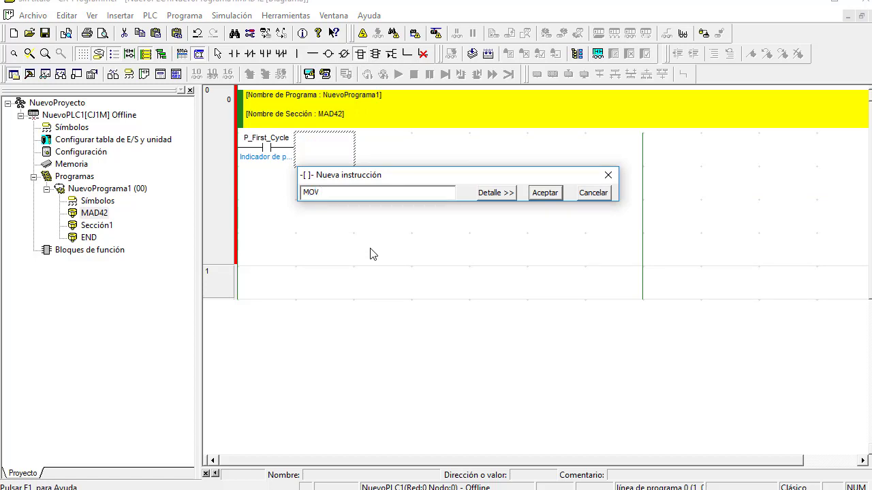
type("#0011")
type("d20000")
key("Return")
key("Return")
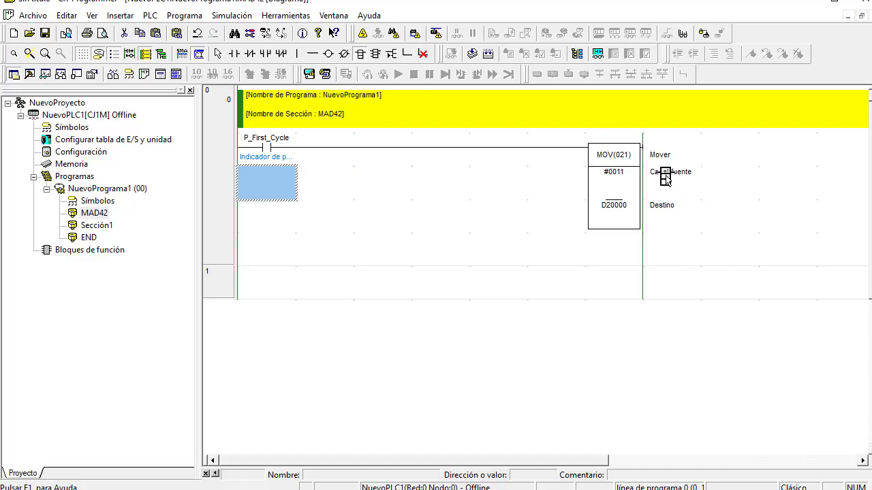
- Branch down from the P_First_Cycle contact and add the instruction MOV #0101 D20001 on the new branch
left_click(298, 53)
left_click(317, 159)
left_click(360, 53)
left_click(307, 182)
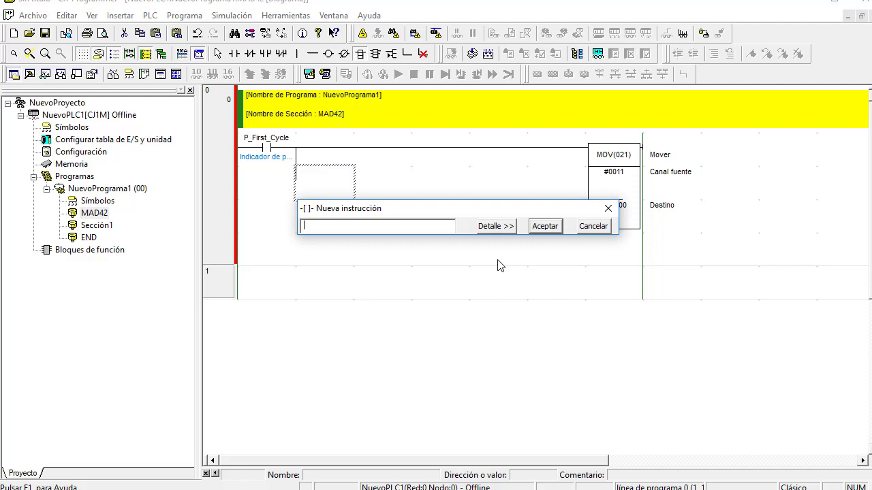
type("MOV #0101 d20001")
key("Return")
key("Return")
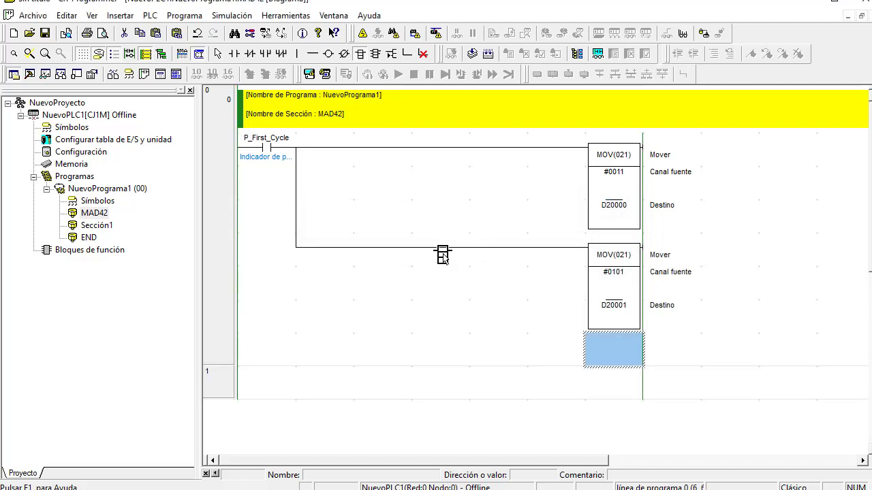
- Consult the range table in the Omron PDF, return to CX-Programmer and add a third branch with the instruction MOV #C100 D20018
key("alt+Tab")
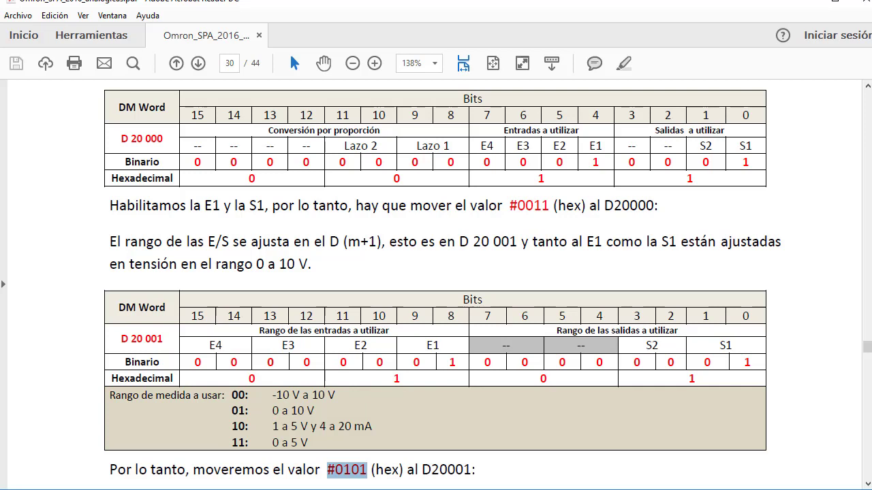
mouse_move(300, 489)
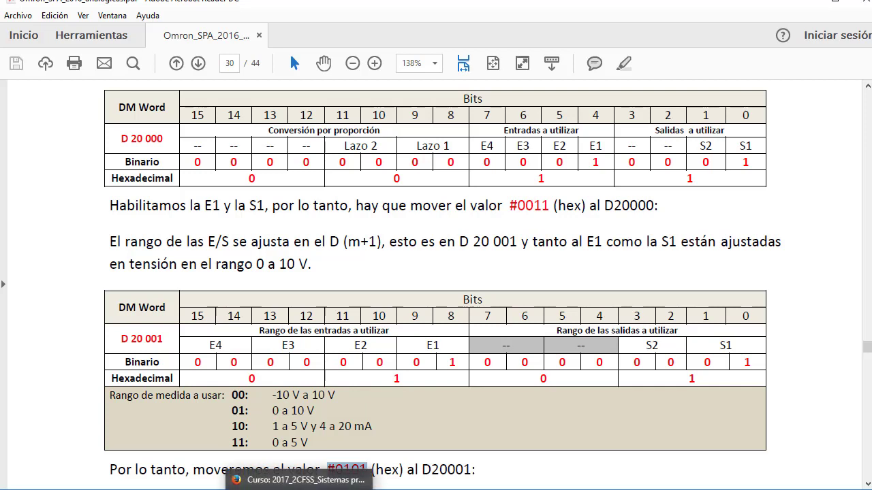
left_click(334, 489)
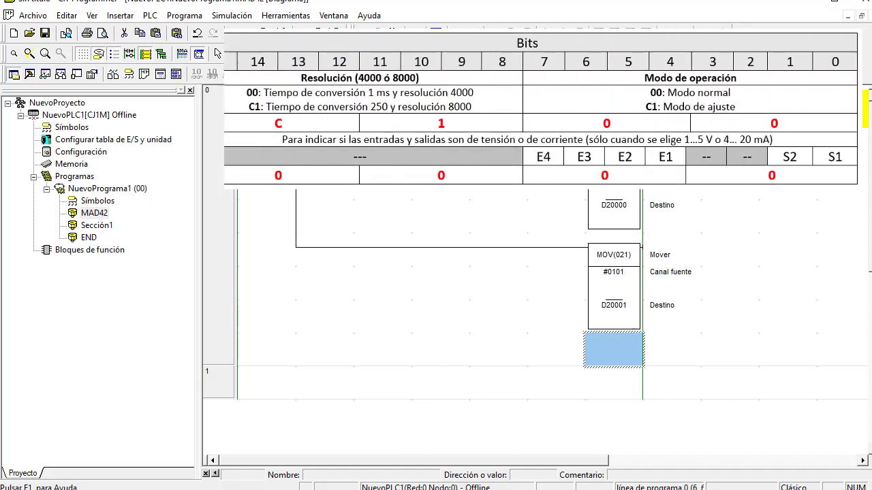
left_click(317, 276)
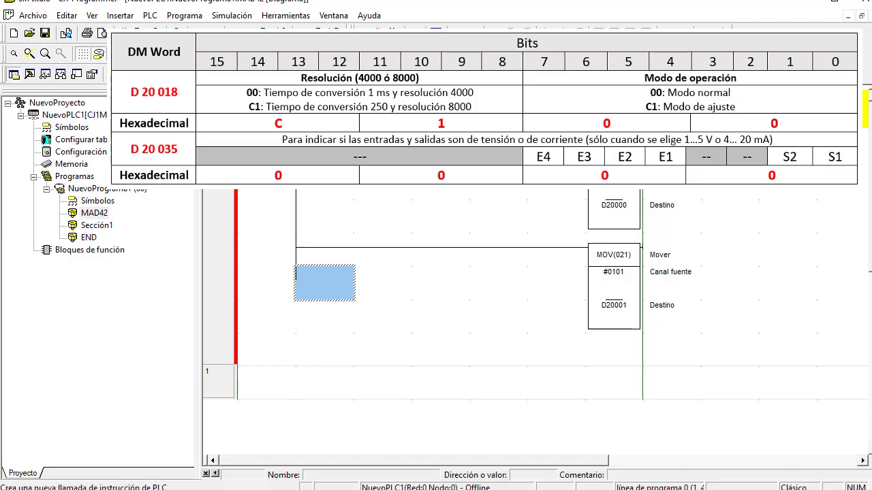
left_click(308, 279)
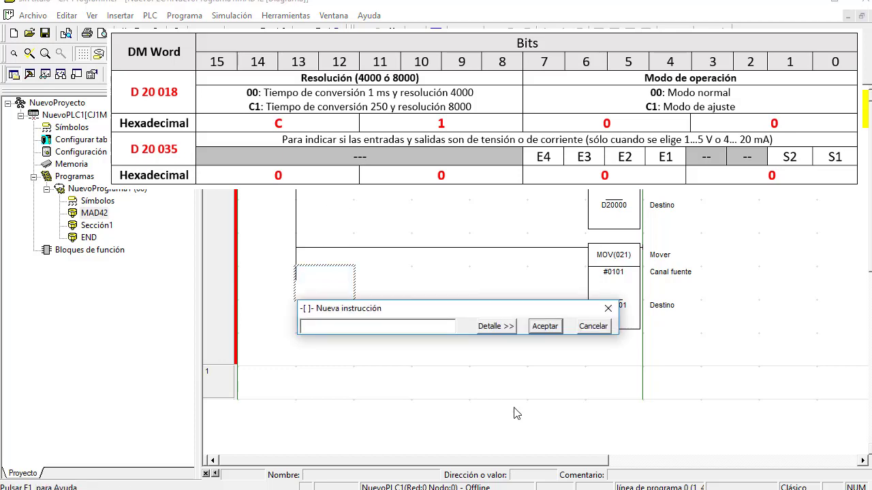
type("MOV #C1")
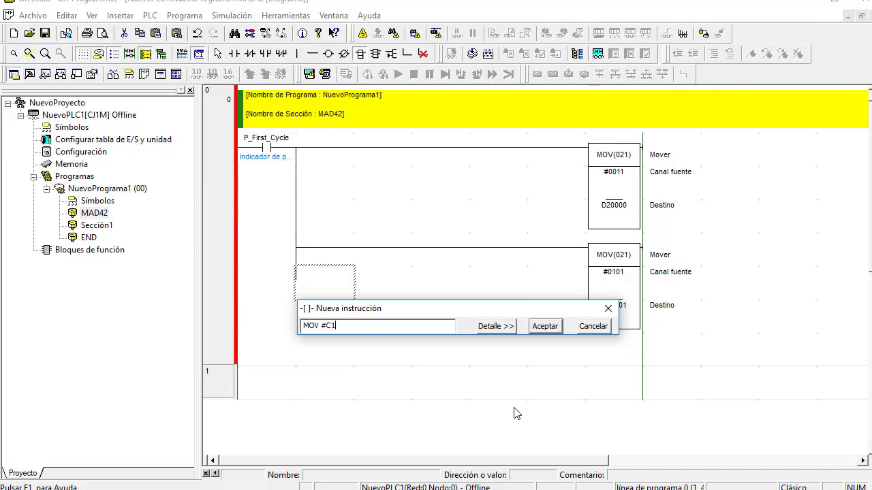
type("00 d2000")
key("BackSpace")
type("18")
key("Return")
key("Return")
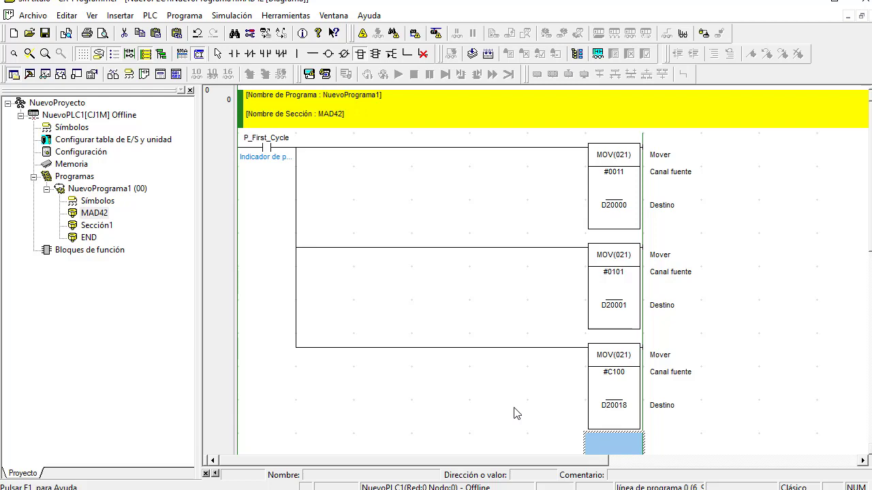
- Extend the branch line below the D20018 MOV instruction's branch and add a coil with address A502.00
left_click(297, 53)
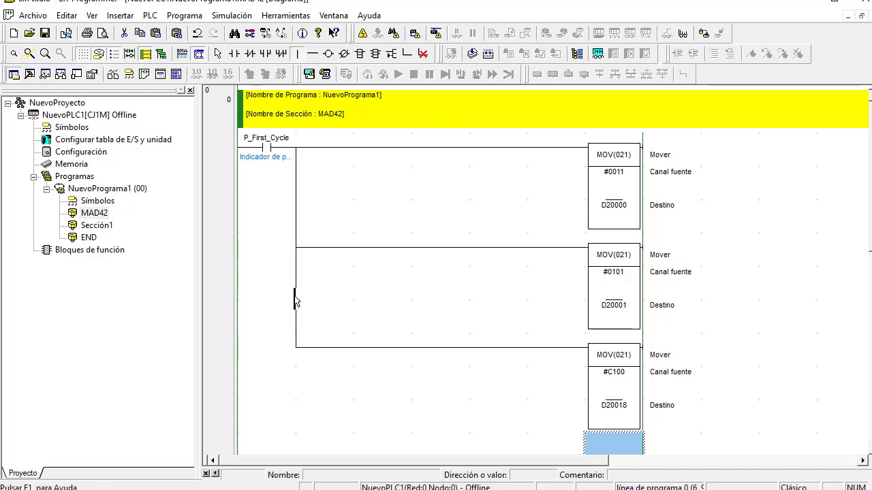
left_click(302, 361)
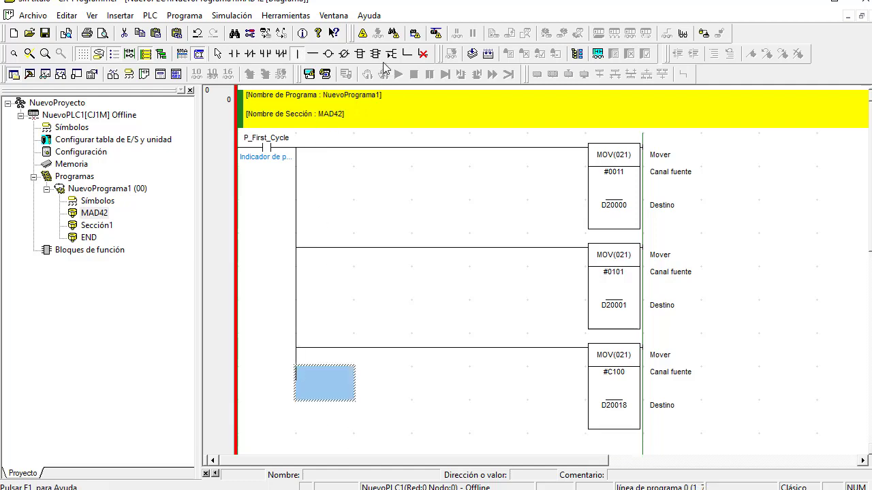
left_click(312, 385)
key("o")
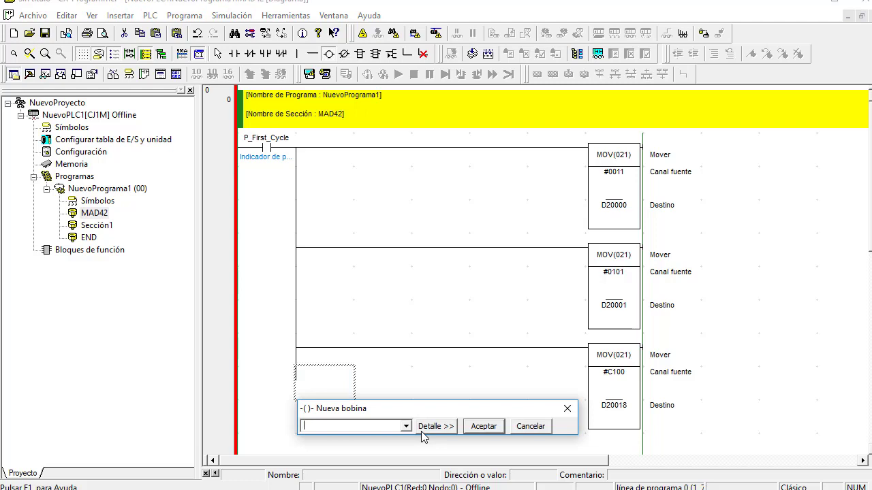
type("a502.00")
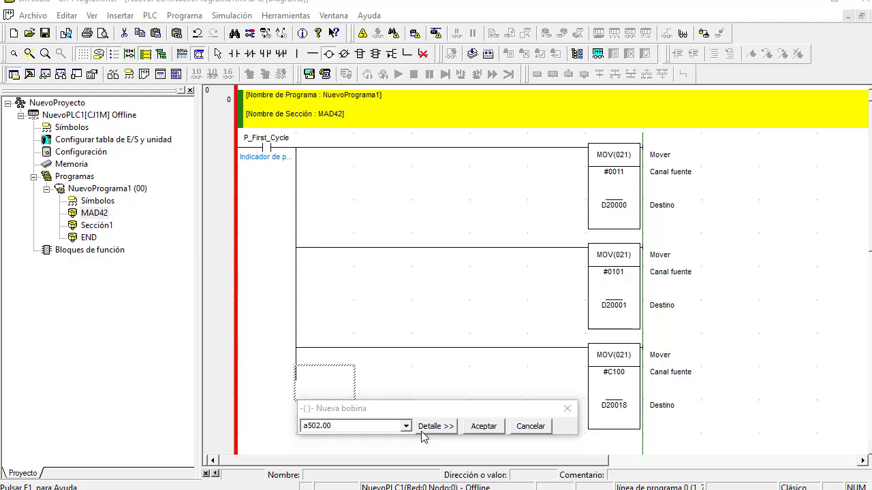
key("Return")
key("Return")
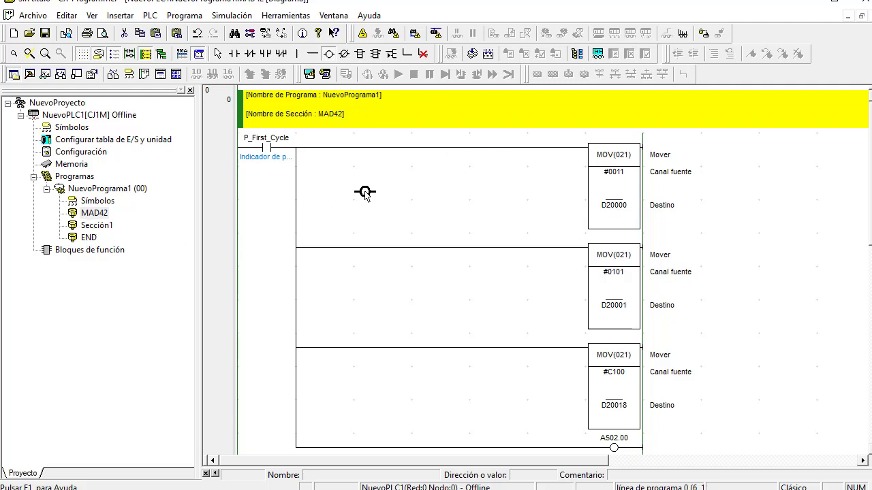
- Open Sección1 and add a normally open P_On contact at the start of its first rung
double_click(99, 225)
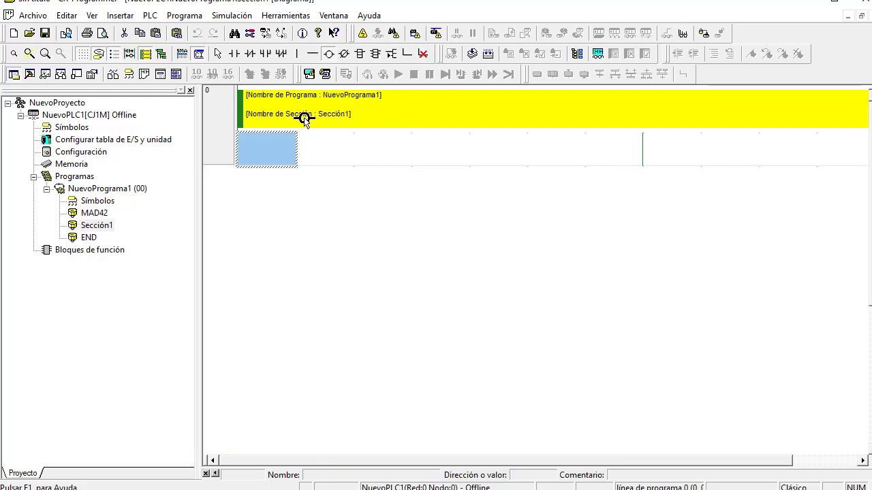
left_click(233, 53)
left_click(266, 155)
left_click(348, 193)
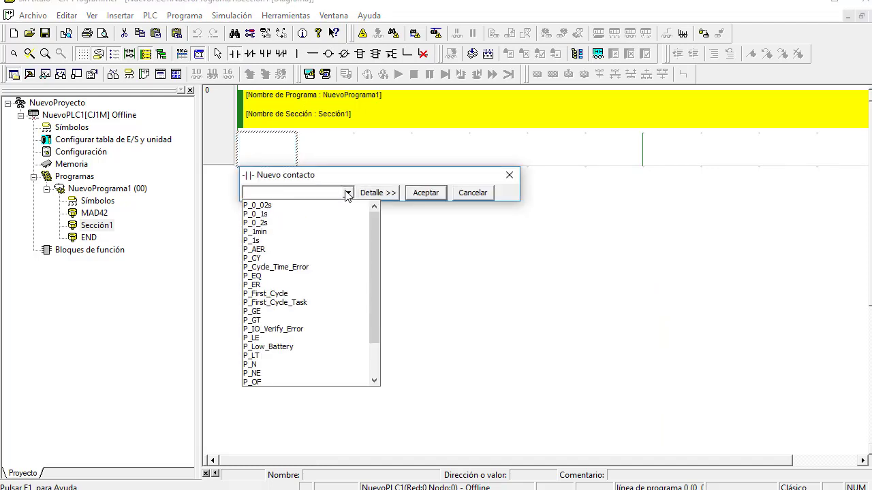
scroll(310, 370, "down", 2)
left_click(291, 356)
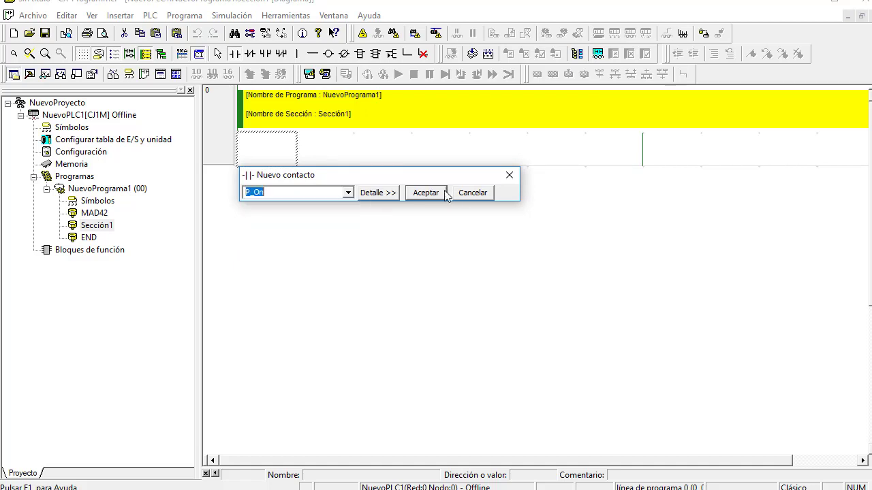
left_click(426, 192)
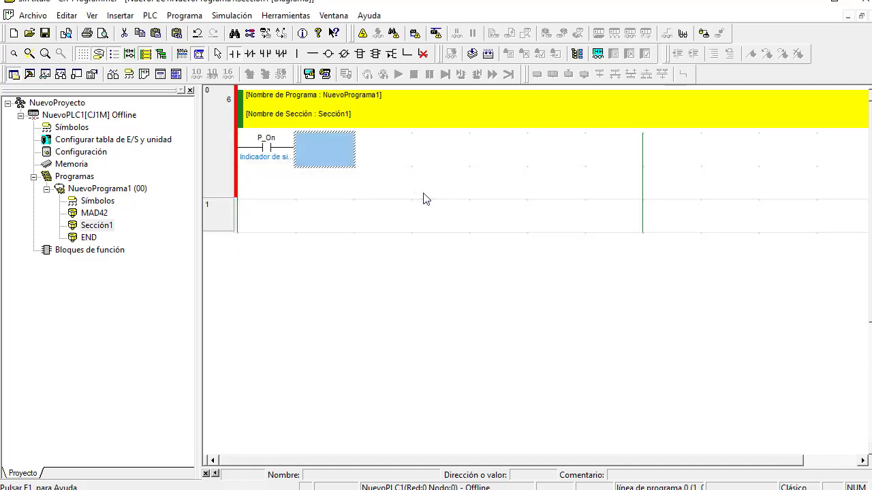
- Add a MOV instruction after the P_On contact with source channel 2005
left_click(360, 54)
left_click(310, 153)
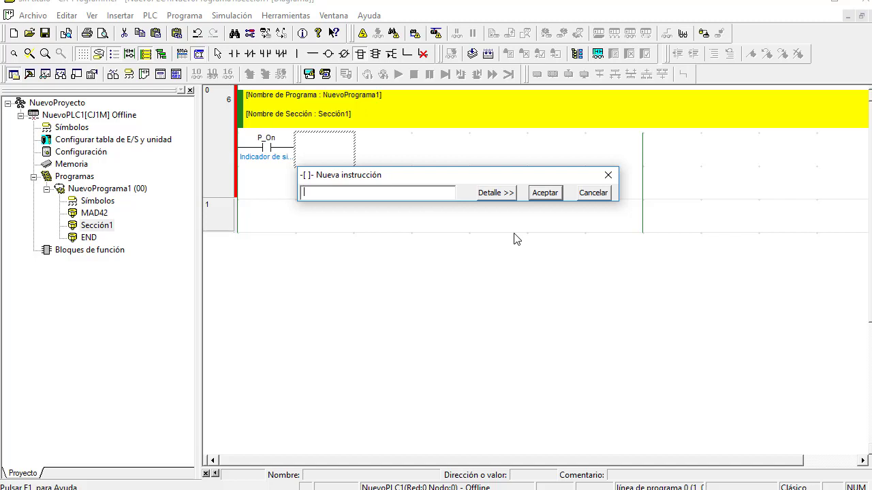
type("MOV 2005")
key("Return")
key("Return")
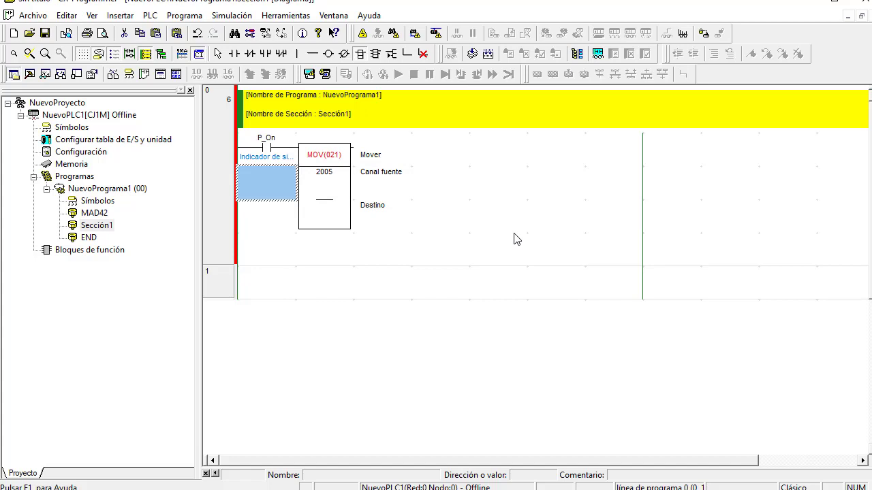
- Edit the MOV instruction in Sección1 to add destination channel 2001, leaving its comment blank
left_click(218, 53)
left_click(317, 187)
double_click(317, 215)
left_click(359, 226)
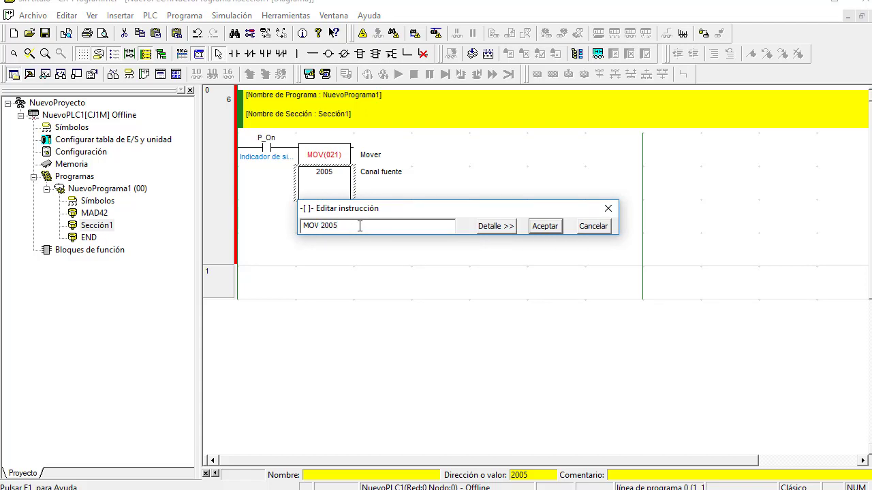
type("2001")
key("Return")
key("Return")
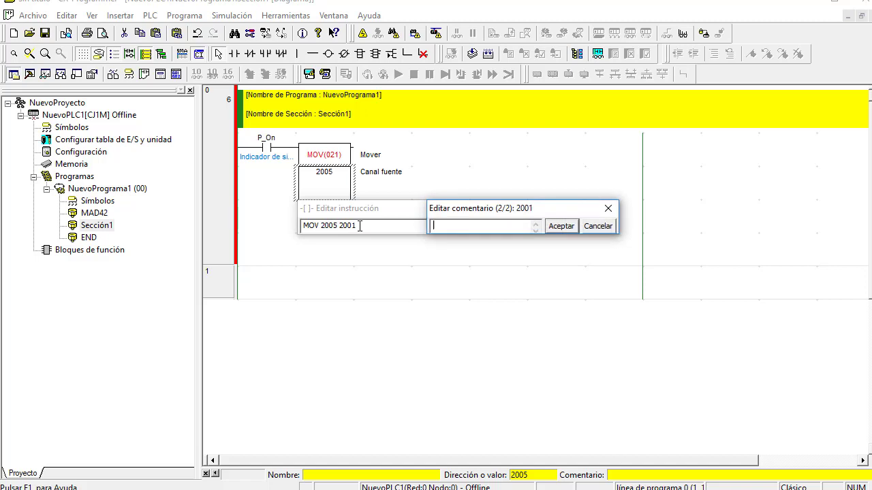
key("Return")
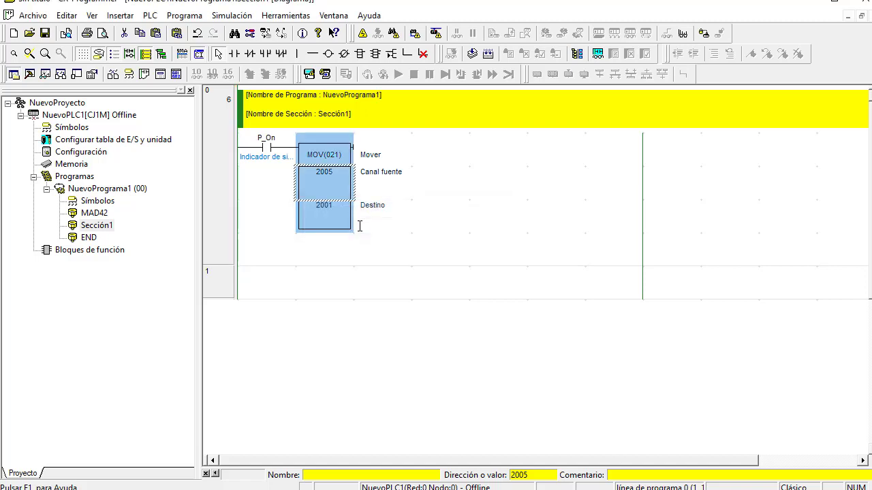
left_click(219, 238)
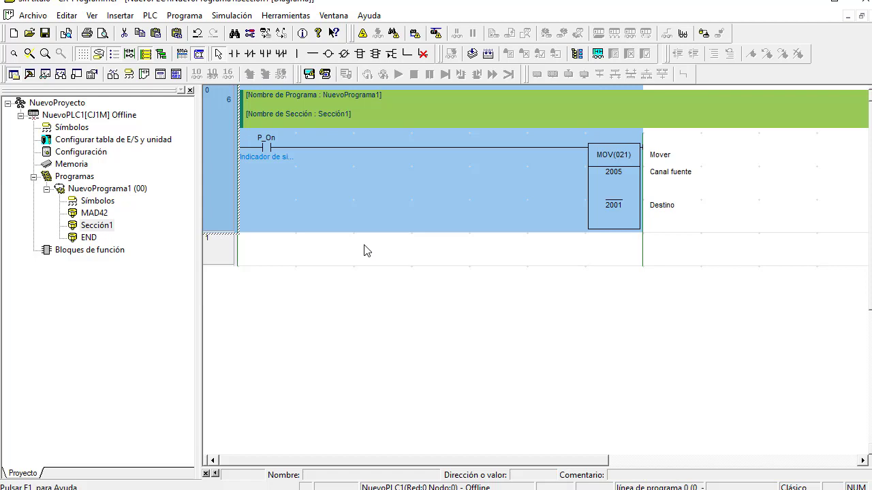
- Draw a branch line down after the P_On contact in Sección1 and add a coil with address 2000.00 below the MOV instruction
left_click(297, 53)
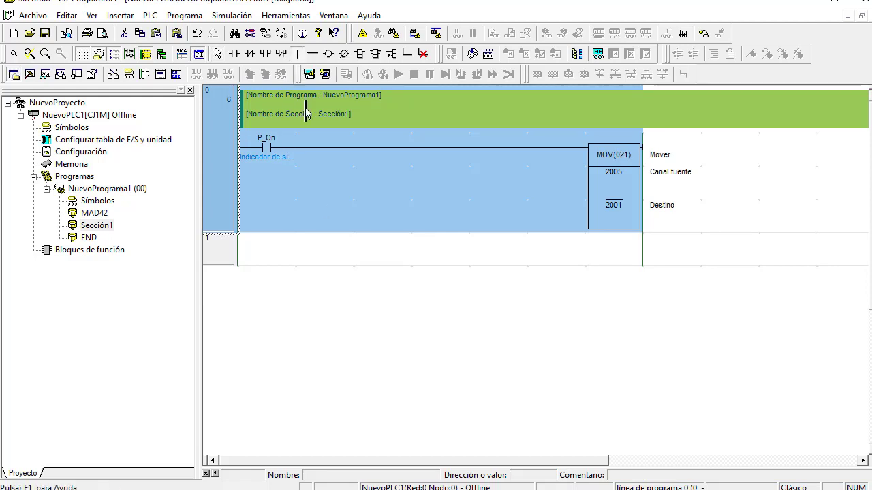
left_click(312, 159)
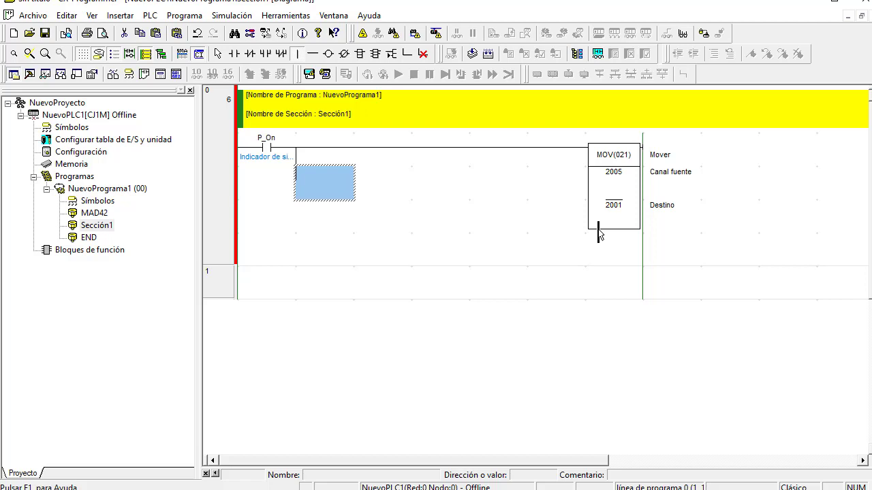
left_click(328, 53)
left_click(333, 229)
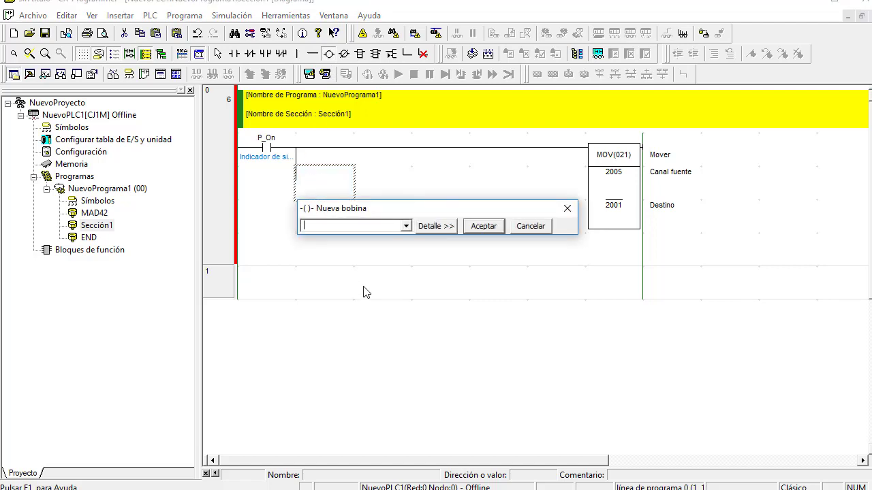
type("2000.00")
key("Return")
key("Return")
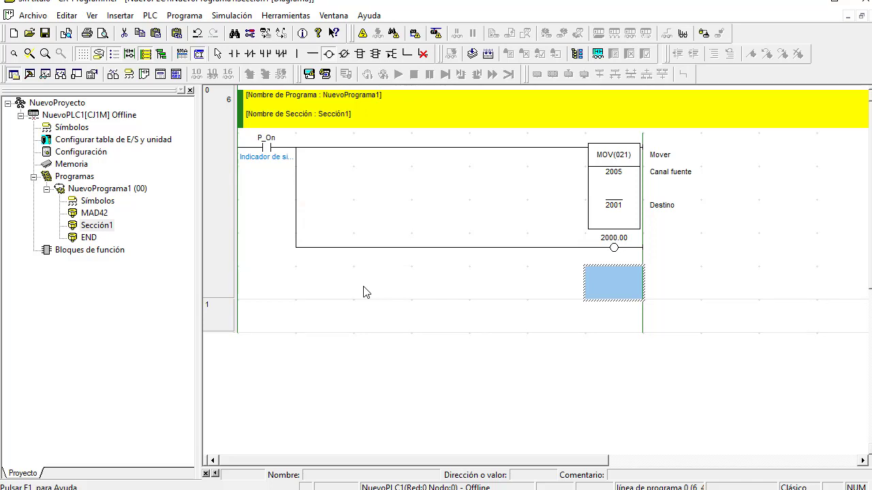
- Insert a normally open contact with address 0.04 at the start of the branch leading to the 2000.00 coil
left_click(45, 53)
left_click(218, 53)
left_click(348, 273)
left_click(235, 53)
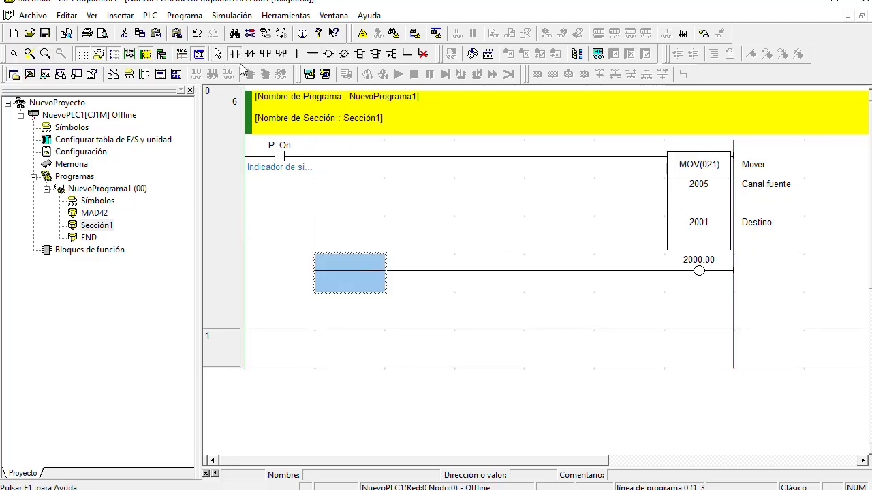
left_click(347, 270)
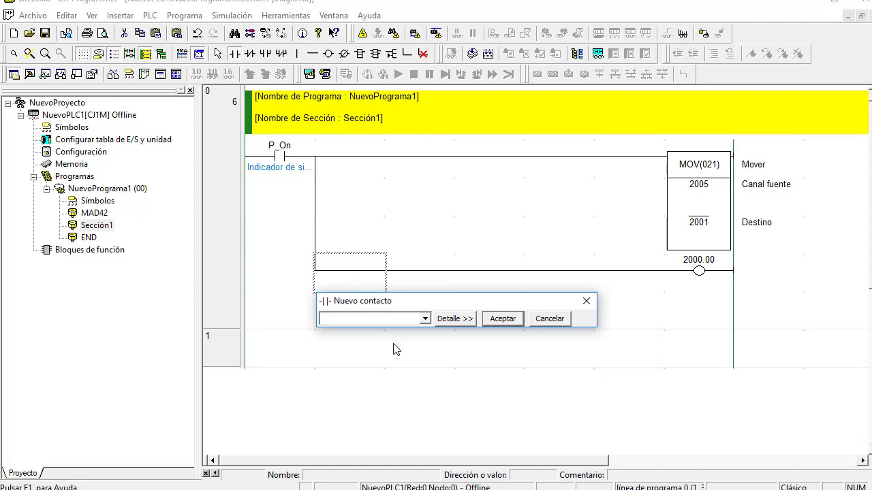
key("Return")
key("Return")
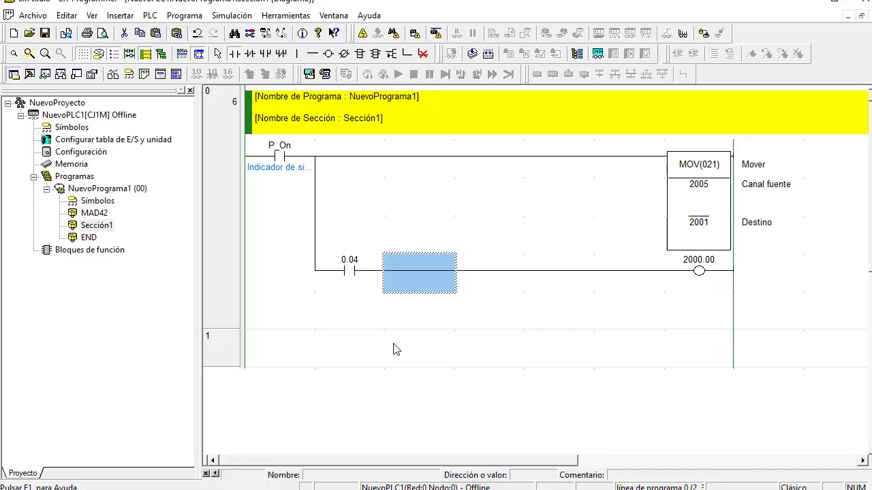
- Cancel the connection to the PLC and examine the main rack slots in the I/O table, closing it when done
left_click(364, 33)
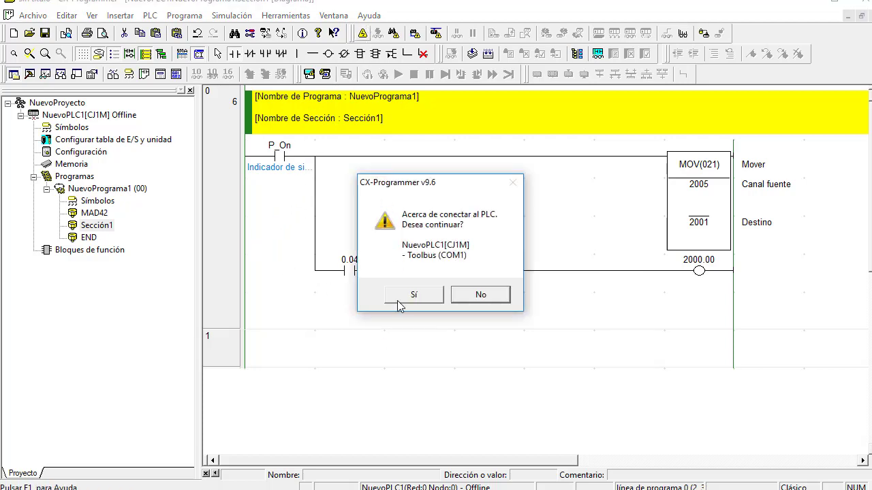
left_click(497, 300)
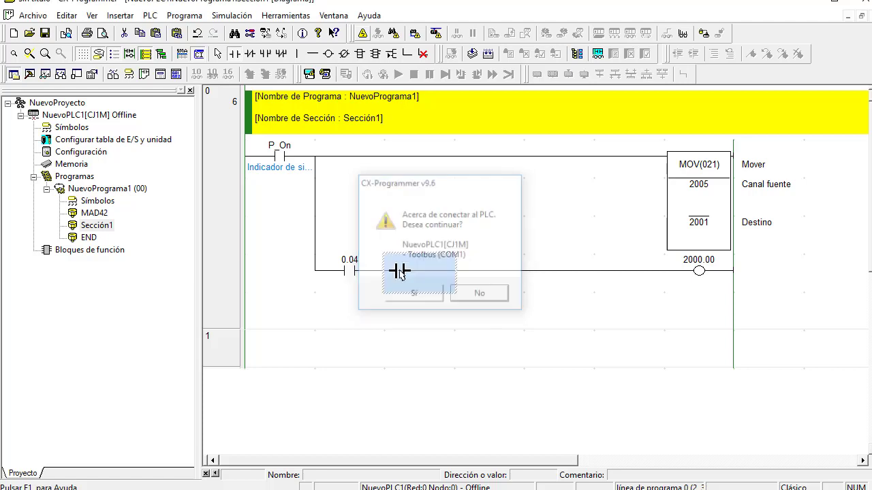
double_click(77, 140)
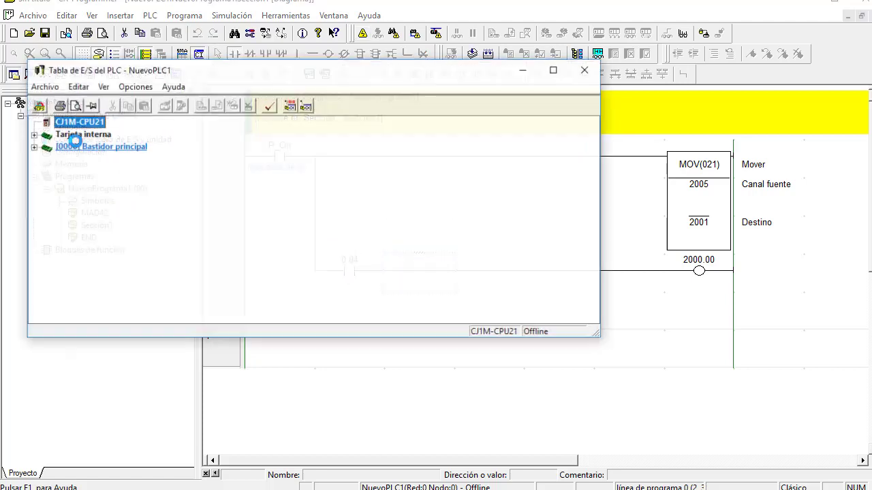
double_click(75, 147)
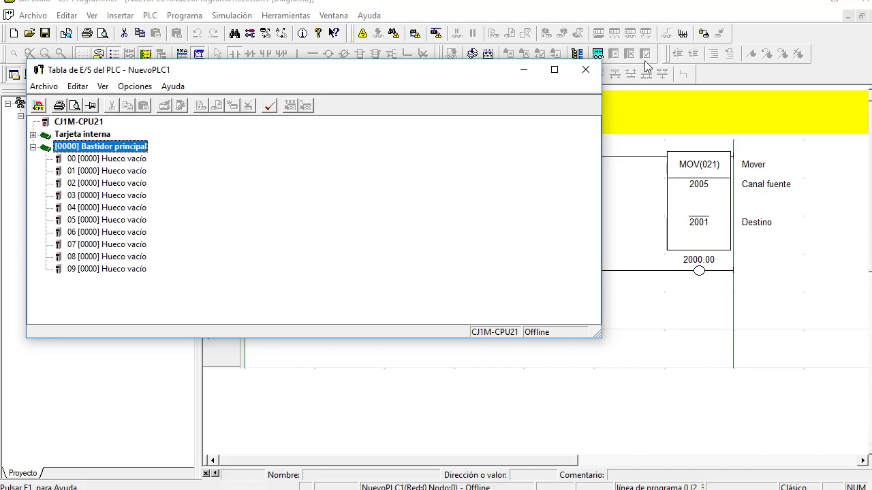
left_click(585, 70)
- Go online with NuevoPLC1 over Toolbus (COM1) and download its programs, symbols and comments, leaving out the I/O table
left_click(362, 34)
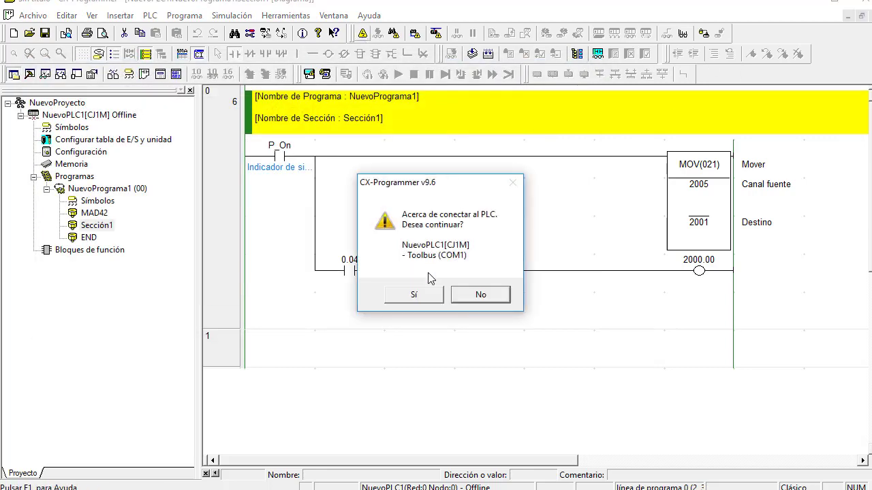
left_click(416, 295)
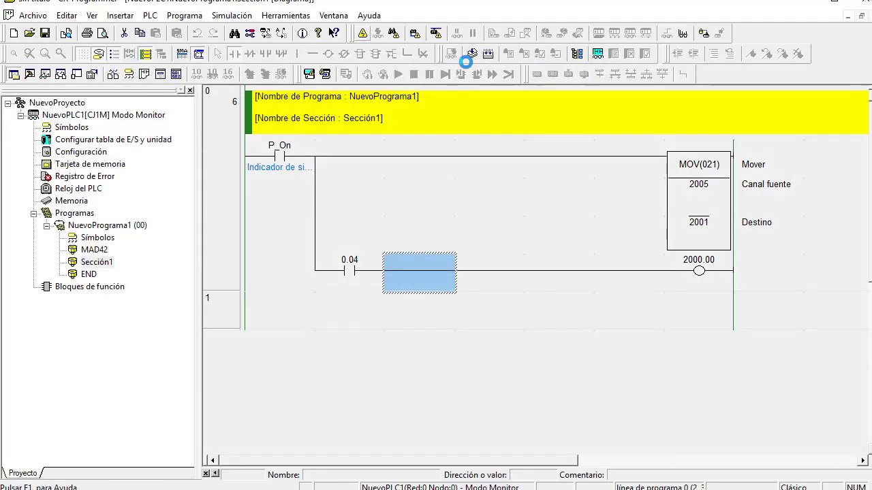
left_click(491, 33)
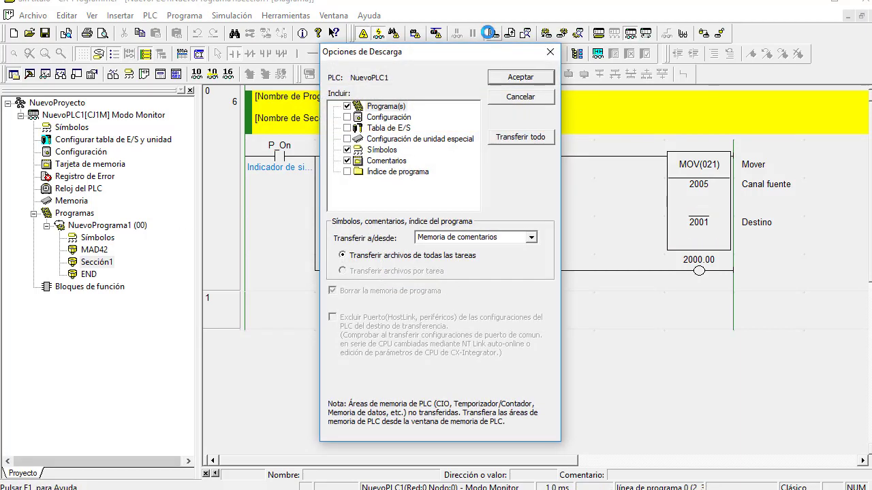
left_click(347, 128)
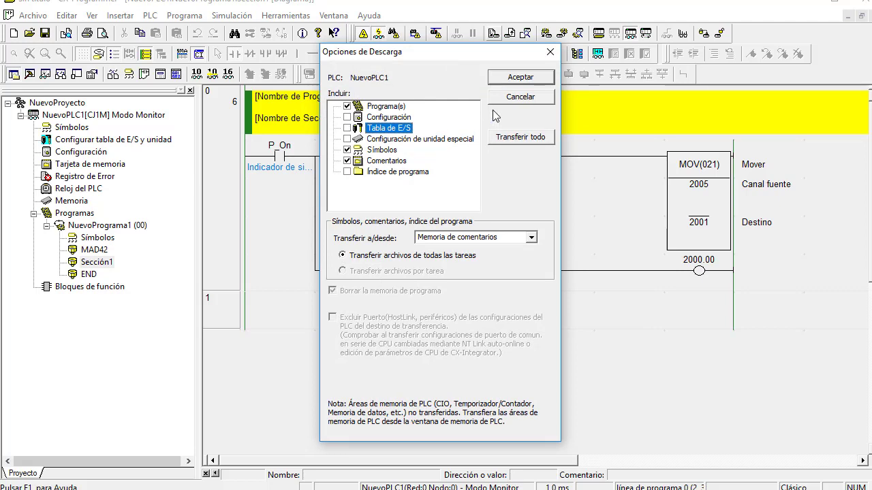
left_click(516, 80)
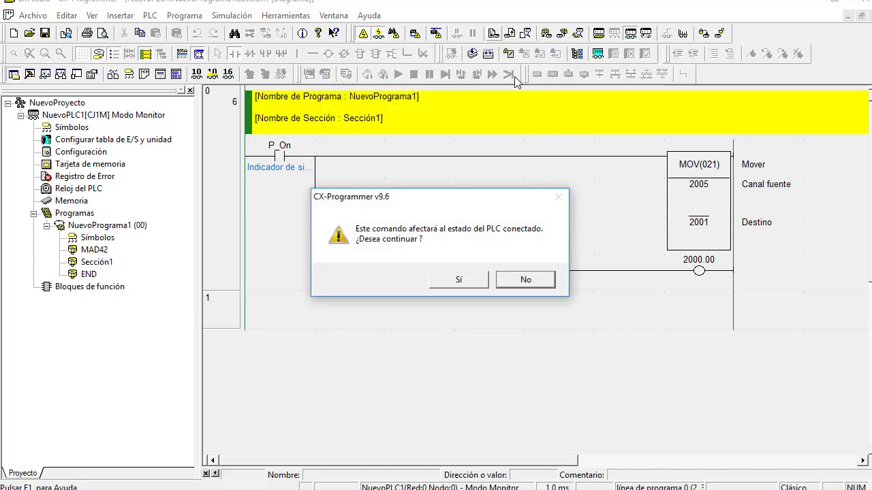
left_click(475, 286)
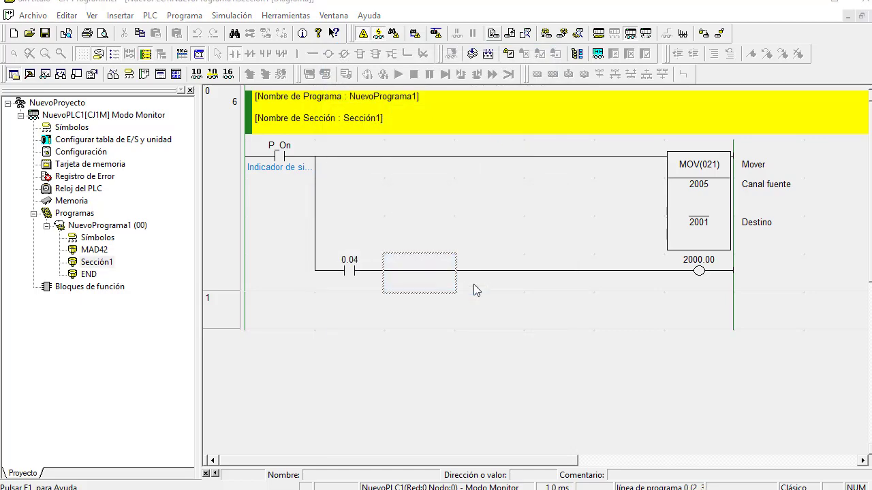
left_click(475, 286)
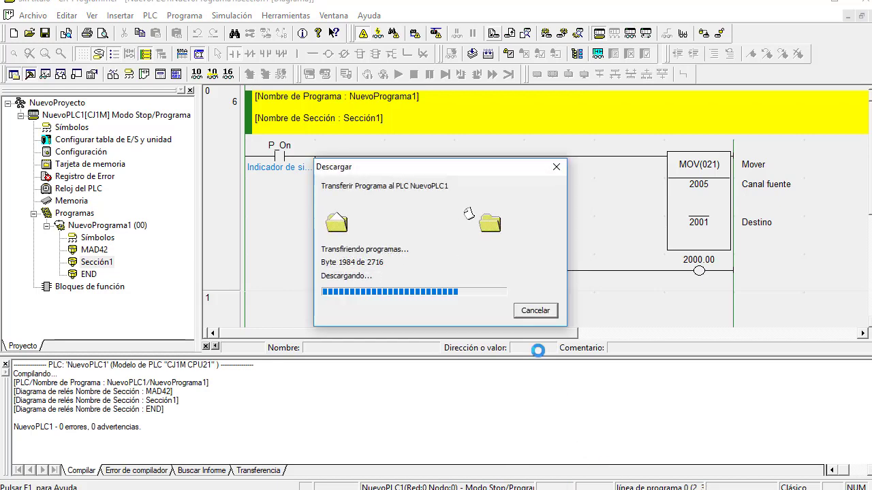
- Return the PLC to monitor mode following the download and close the compile output window
left_click(537, 313)
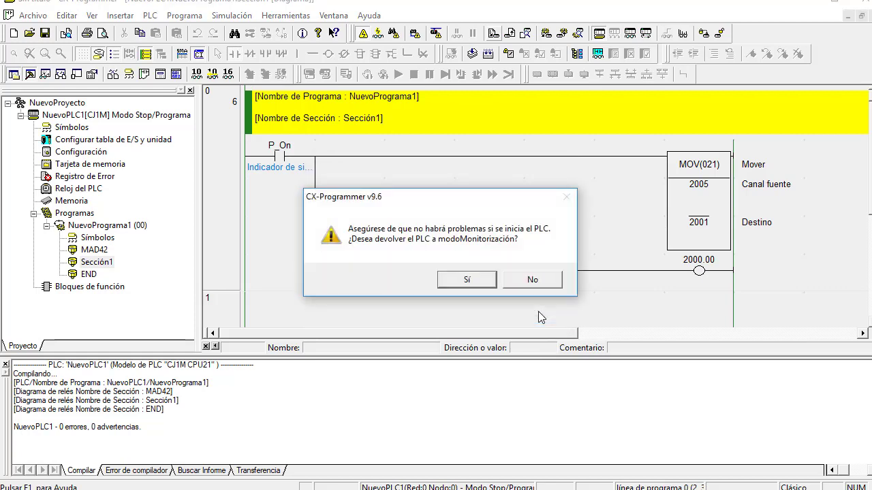
left_click(467, 279)
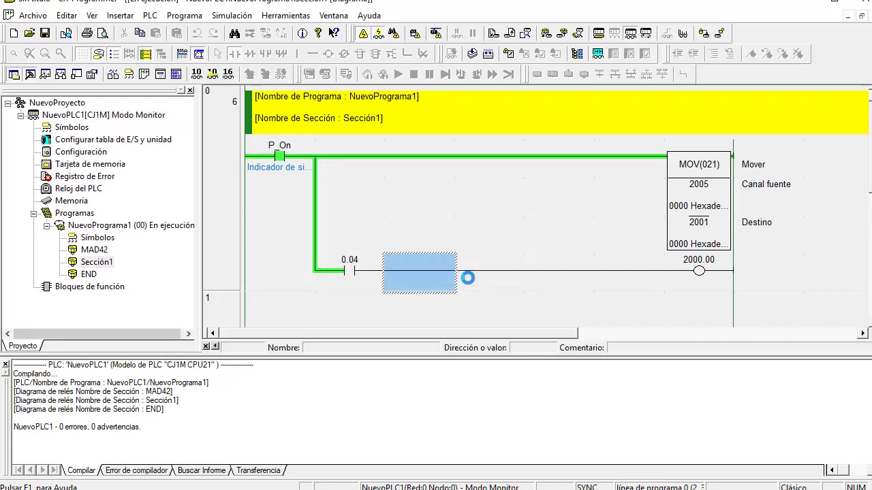
left_click(5, 364)
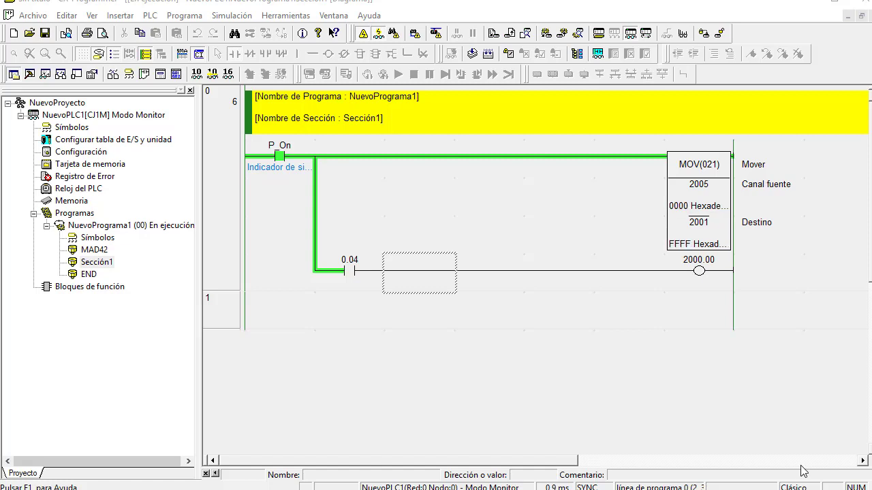
- Set the monitoring data type to Decimal
left_click(92, 15)
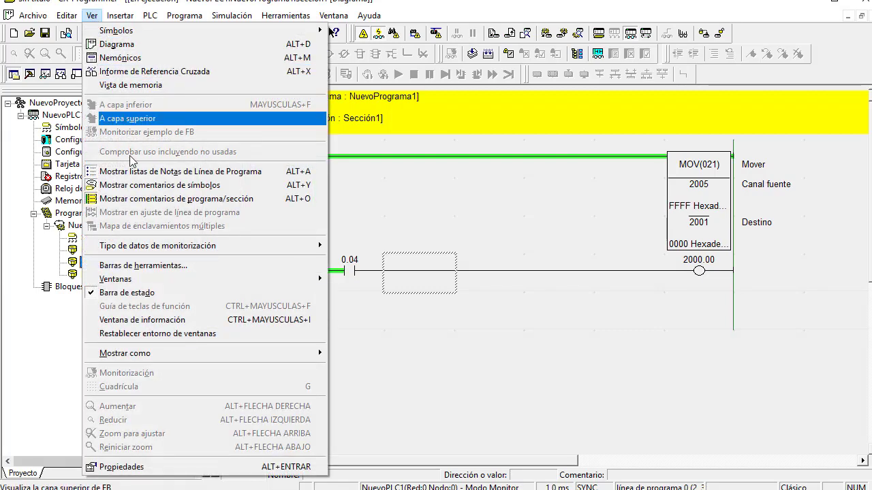
mouse_move(265, 249)
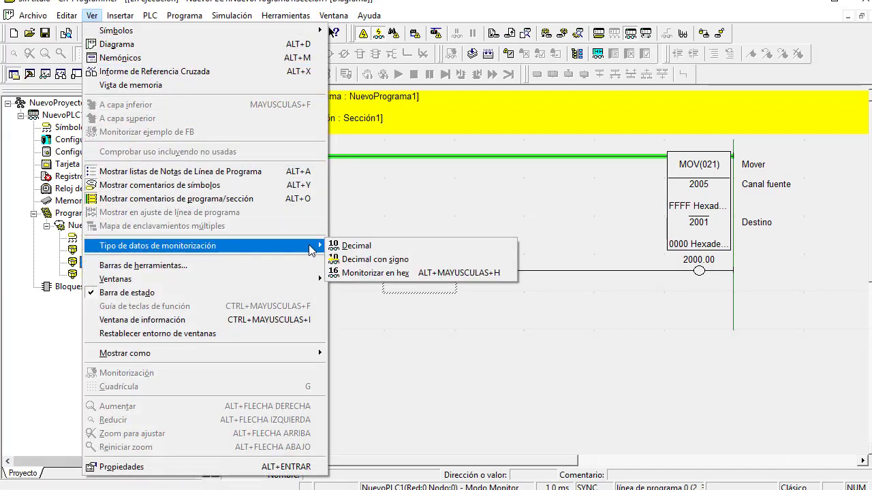
left_click(367, 247)
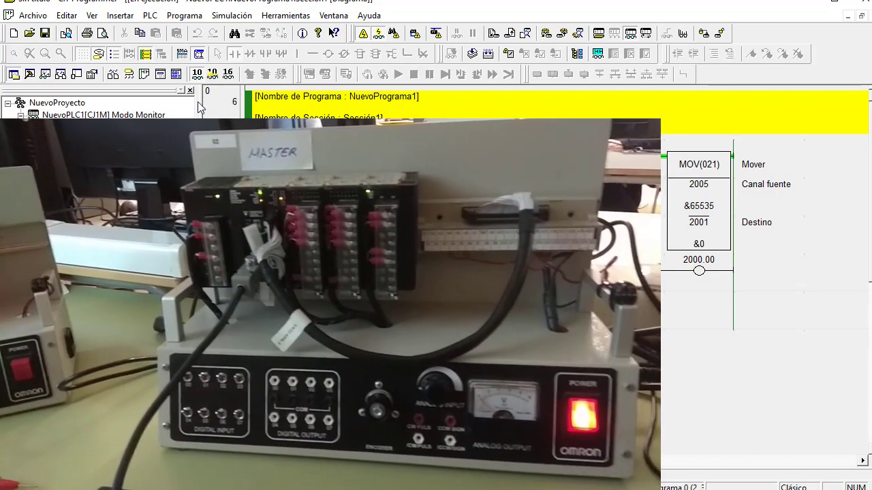
- Adjust the diagram zoom and hide the project tree to monitor the values of channels 2005 and 2001 in the MOV instruction
left_click(19, 55)
left_click(19, 55)
left_click(18, 55)
left_click(45, 54)
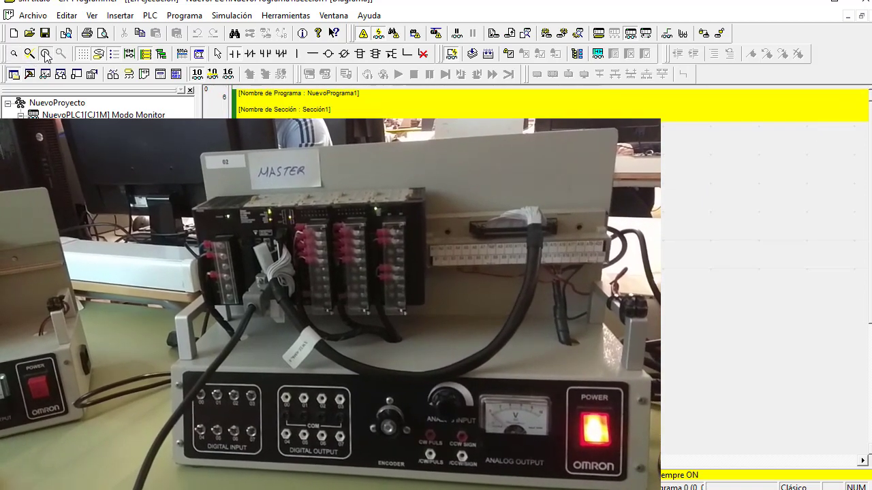
left_click(45, 54)
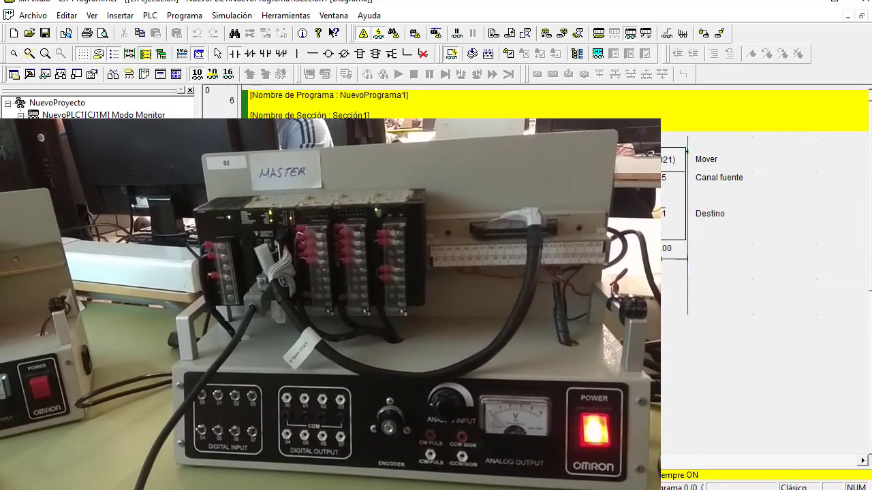
left_click(190, 92)
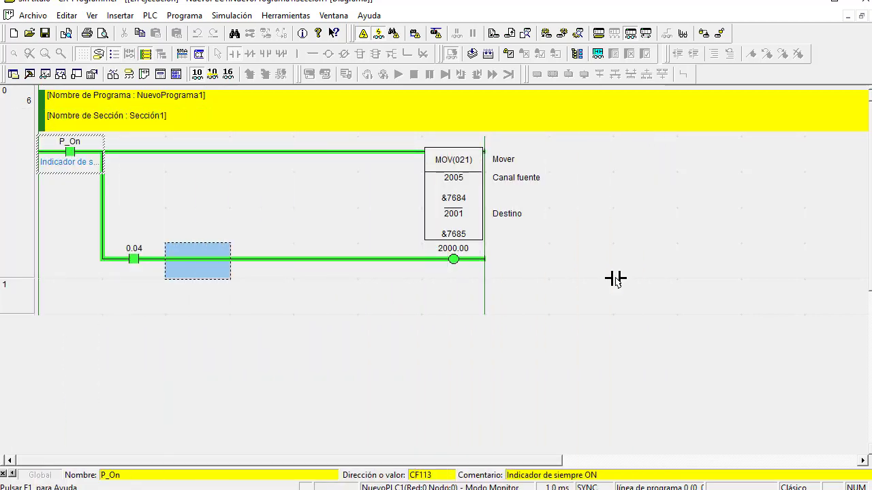
- Show the project tree and transfer the I/O table and SIO unit parameters from the PLC, closing the table when finished
left_click(13, 74)
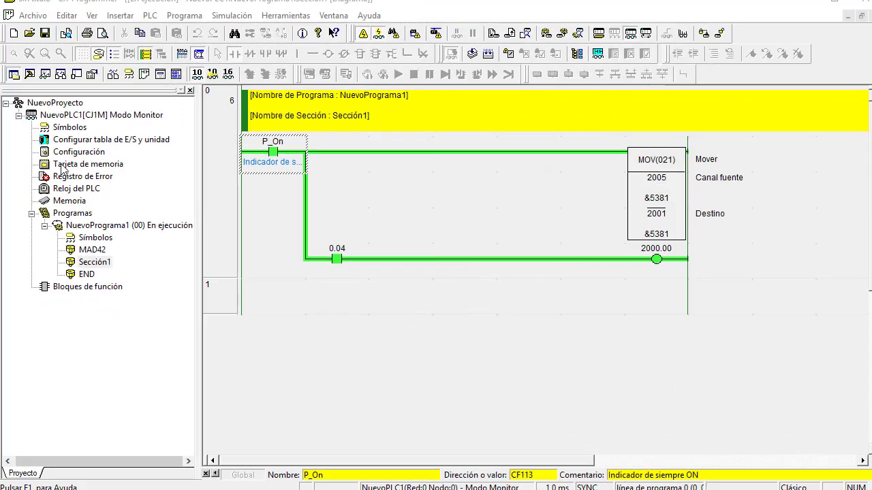
double_click(89, 140)
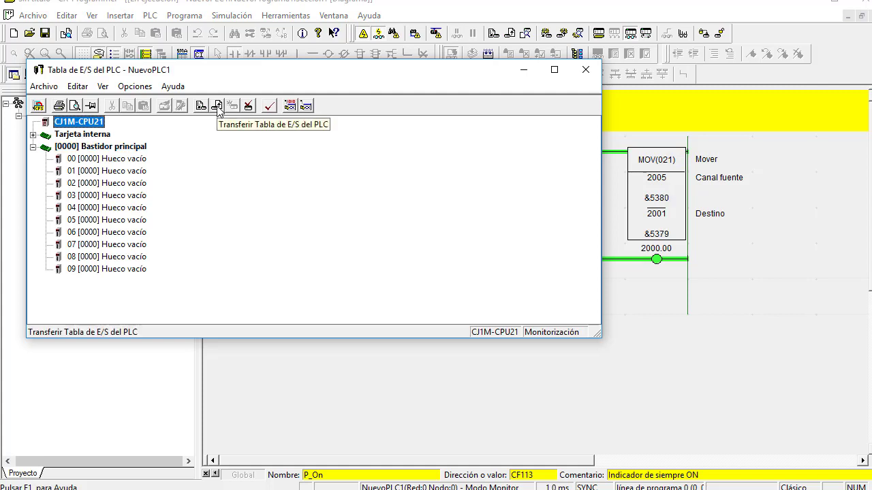
left_click(218, 107)
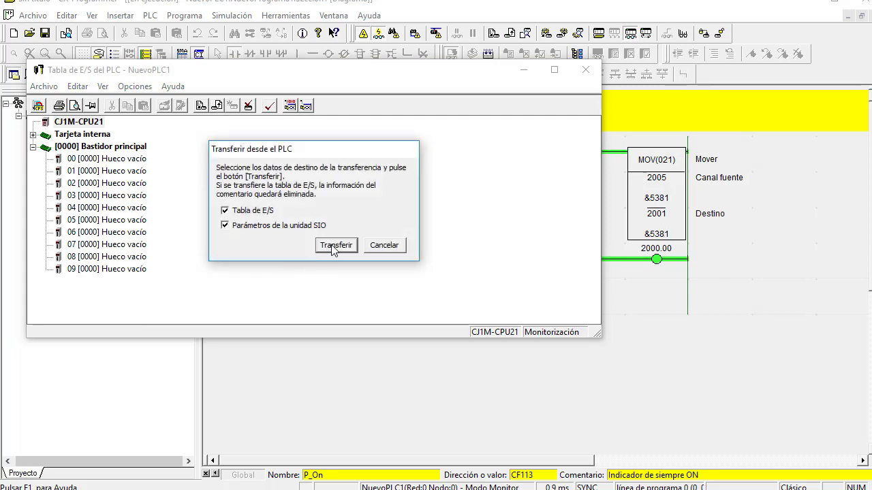
left_click(334, 248)
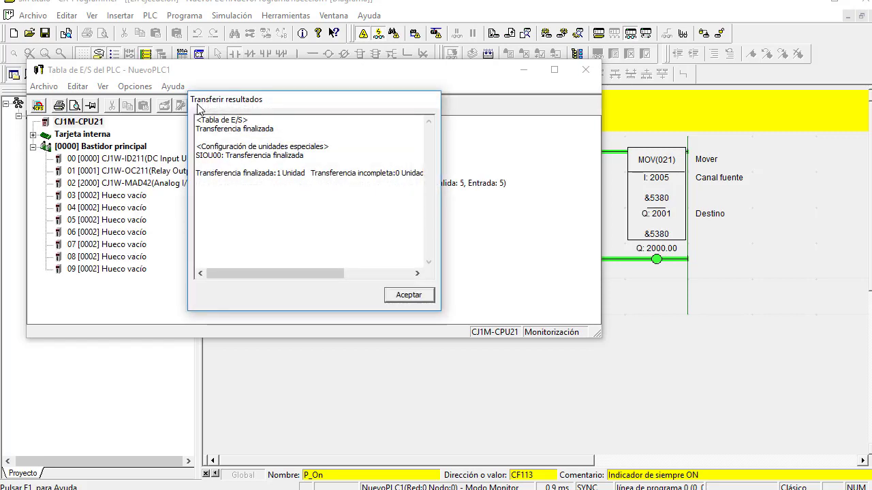
left_click(410, 295)
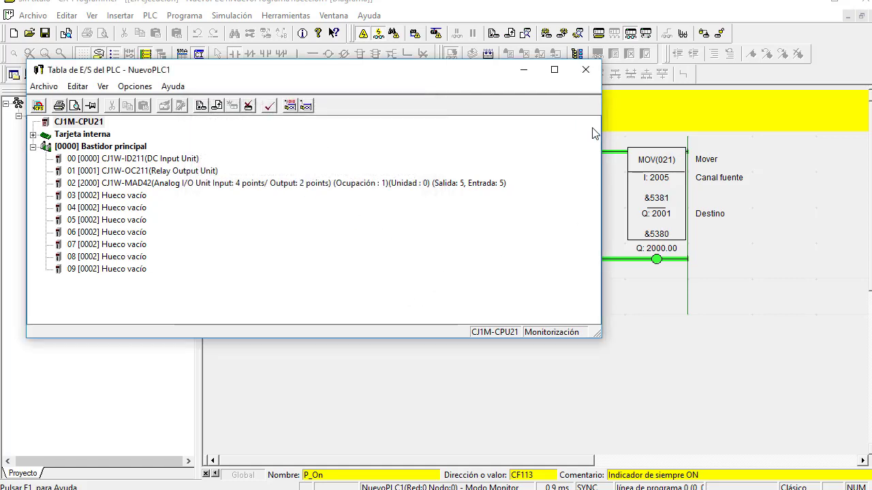
left_click(585, 70)
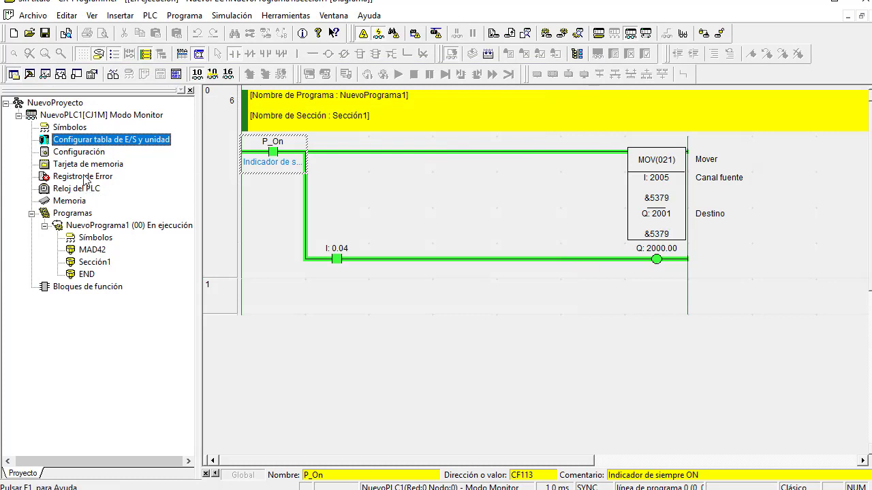
- Open the MAD42 section and take the PLC connection offline
double_click(90, 251)
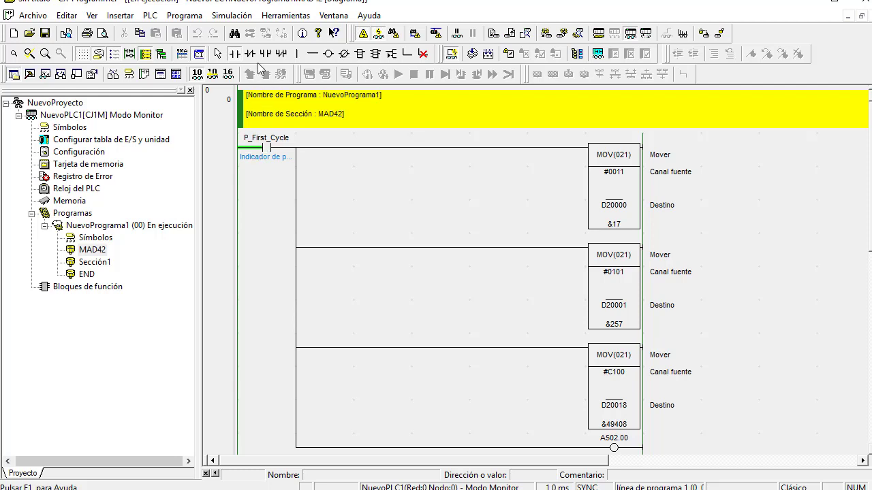
left_click(362, 34)
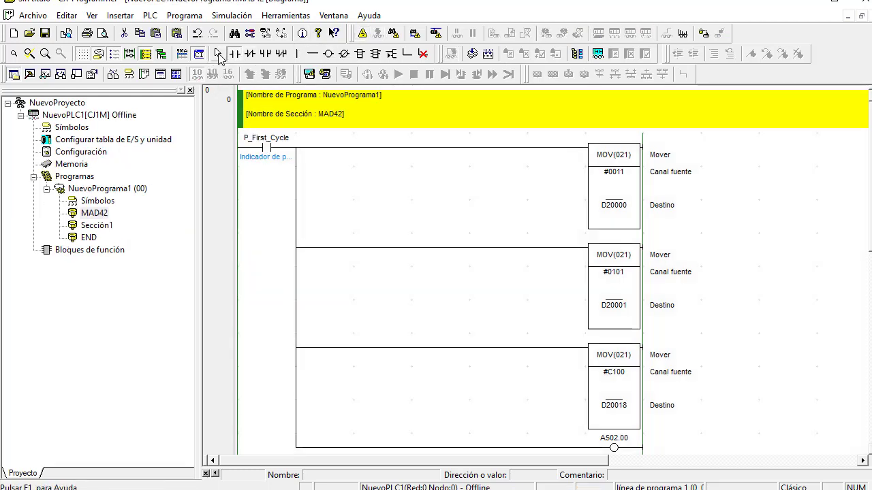
- Replace the P_First_Cycle contact at the start of the MAD42 section with input 0.03
double_click(267, 147)
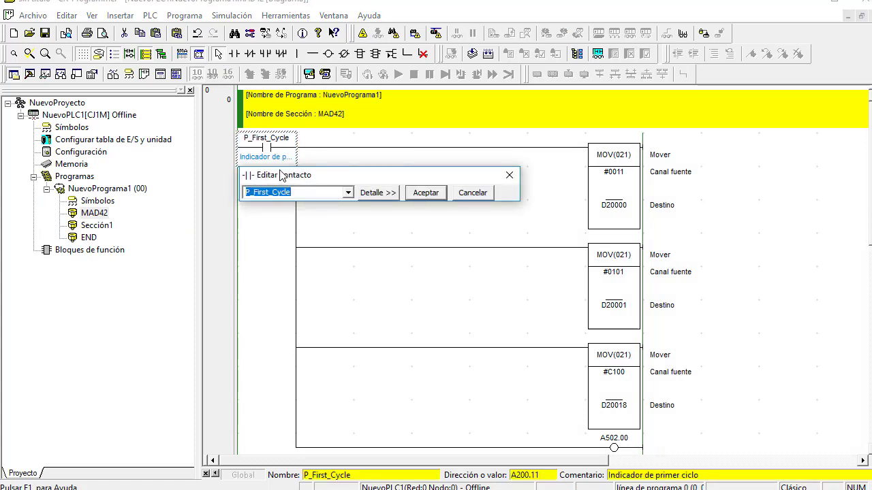
type("03")
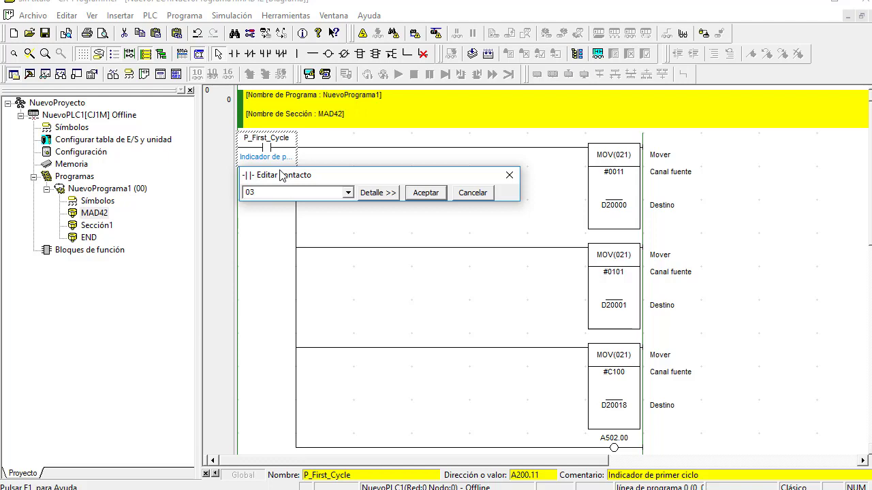
key("Return")
key("Return")
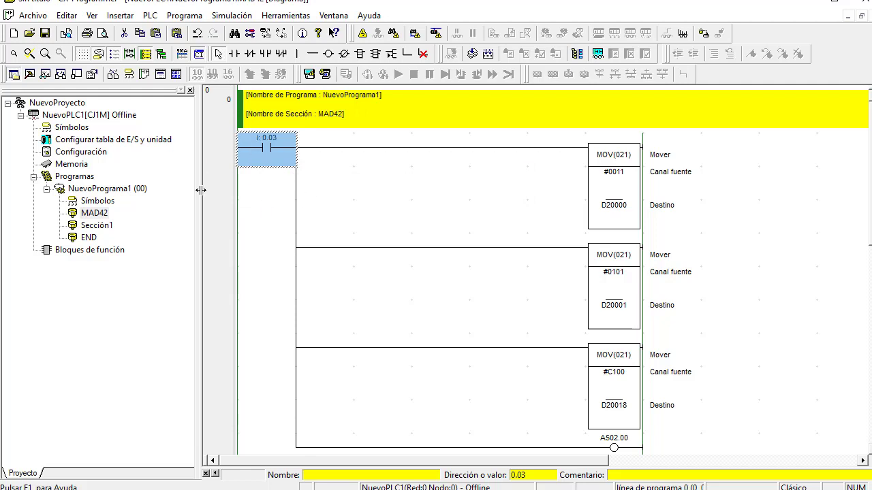
- Show the Sección1 diagram and open the CJ1W-MAD42 unit's parameters from the I/O table
double_click(98, 227)
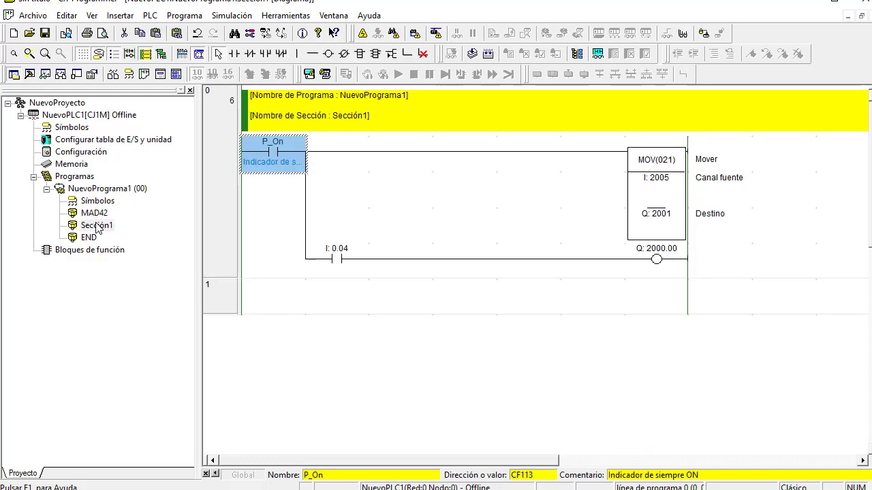
double_click(78, 145)
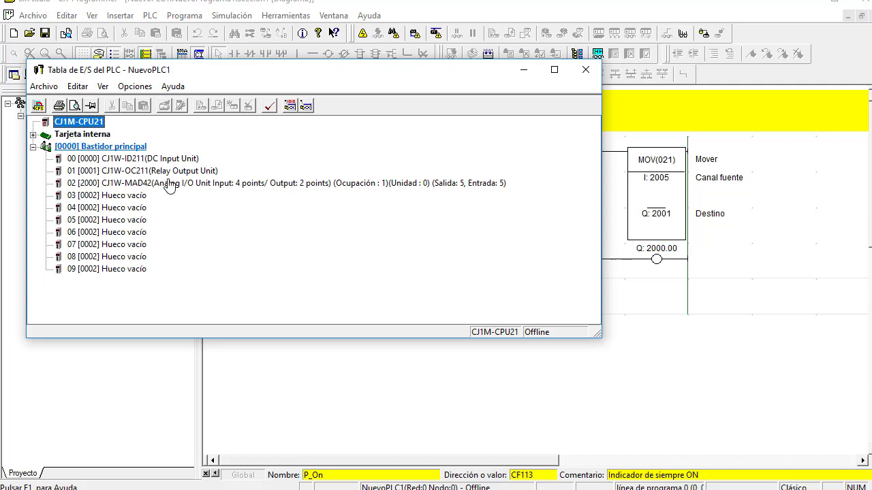
double_click(206, 184)
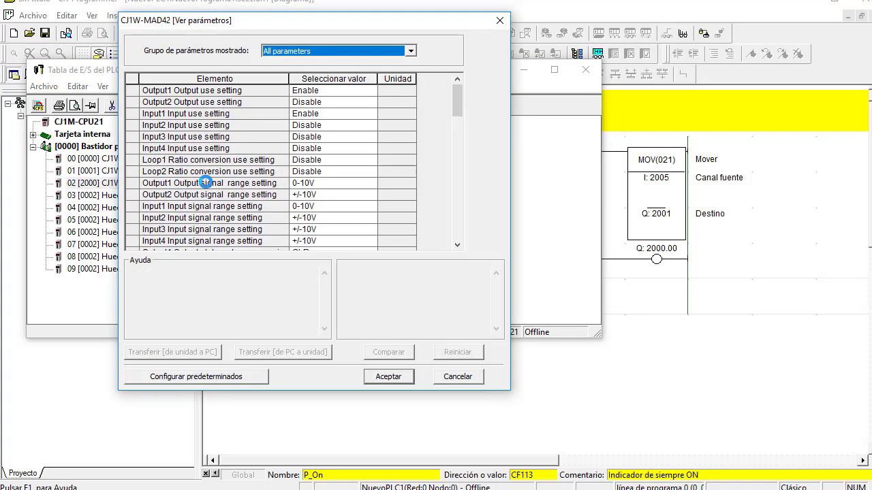
mouse_move(456, 94)
left_mouse_down()
mouse_move(450, 225)
mouse_move(458, 85)
left_mouse_up()
- Display the 1CH (Input) parameter group and check the options of the Input1 use setting
left_click(410, 51)
left_click(320, 72)
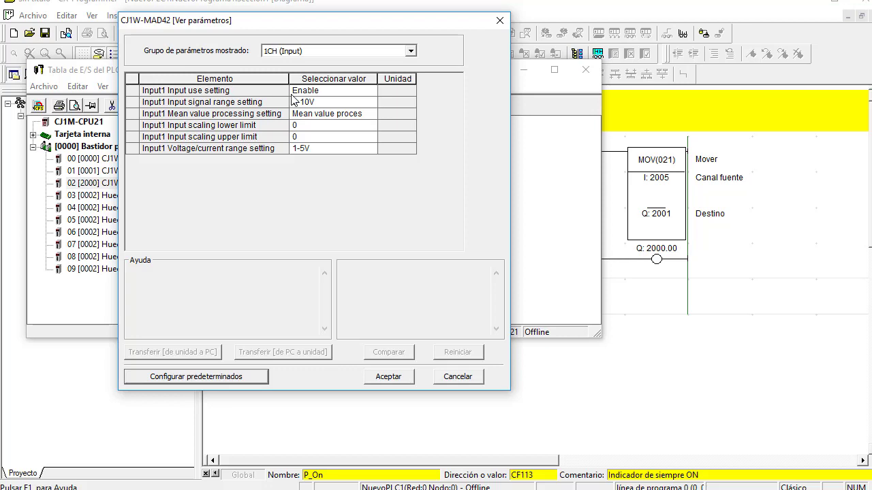
left_click(313, 91)
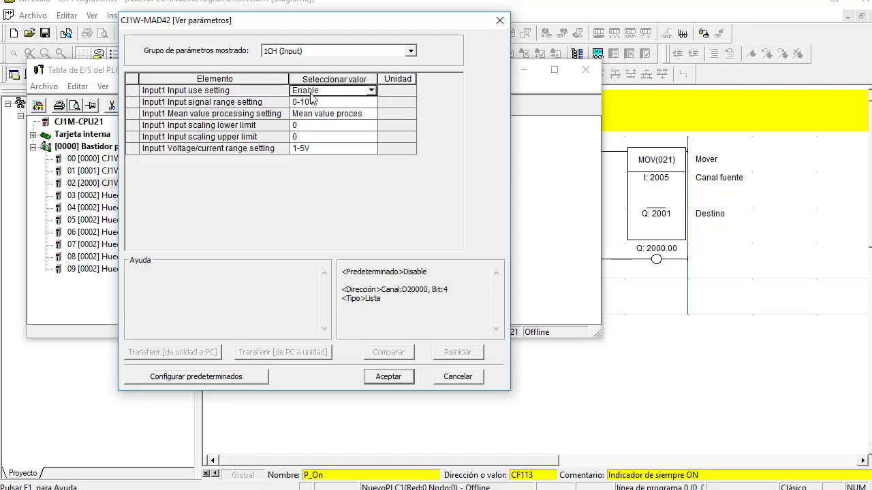
left_click(371, 92)
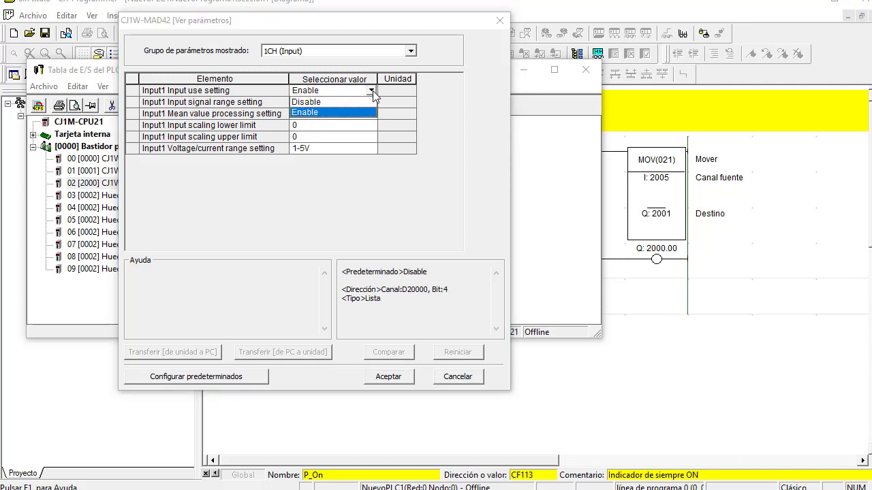
left_click(372, 91)
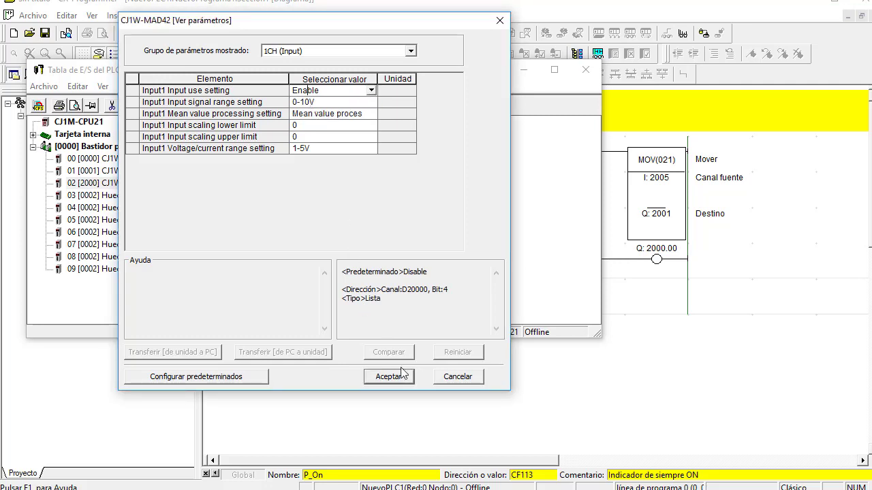
- Display the 1CH (Output) parameter group and check the Output1 use setting, keeping it at Enable
left_click(411, 51)
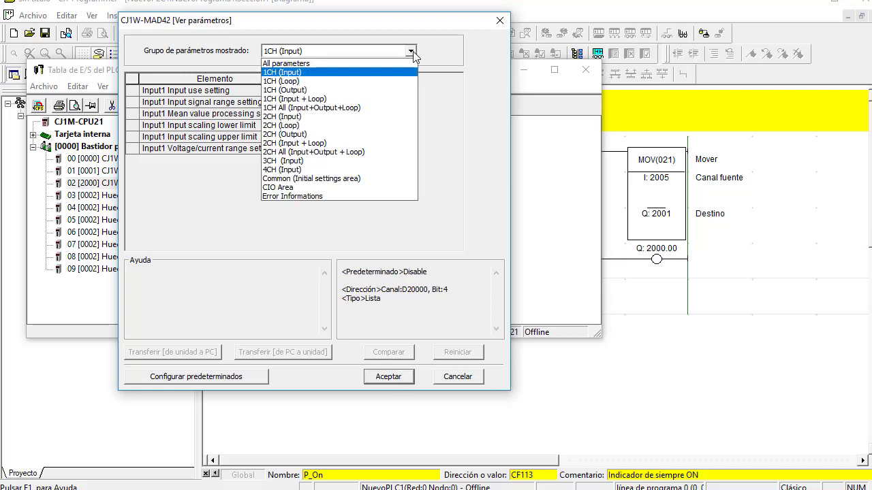
left_click(330, 90)
left_click(348, 90)
left_click(371, 91)
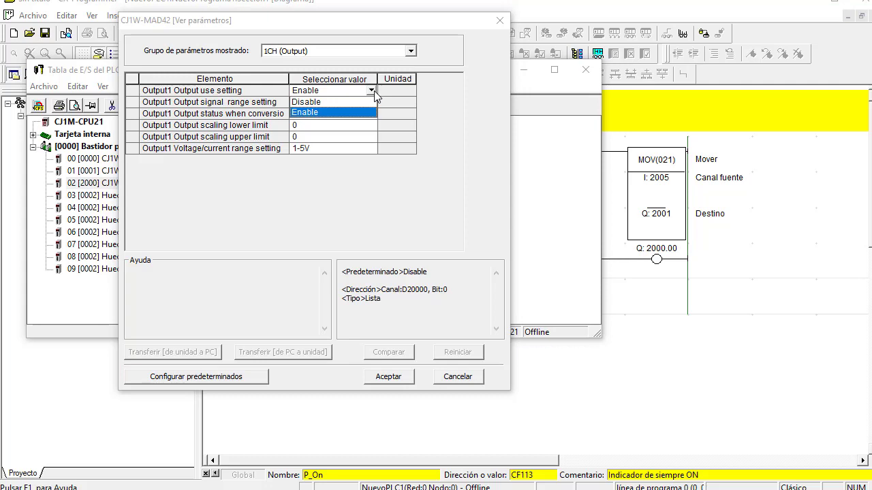
left_click(365, 111)
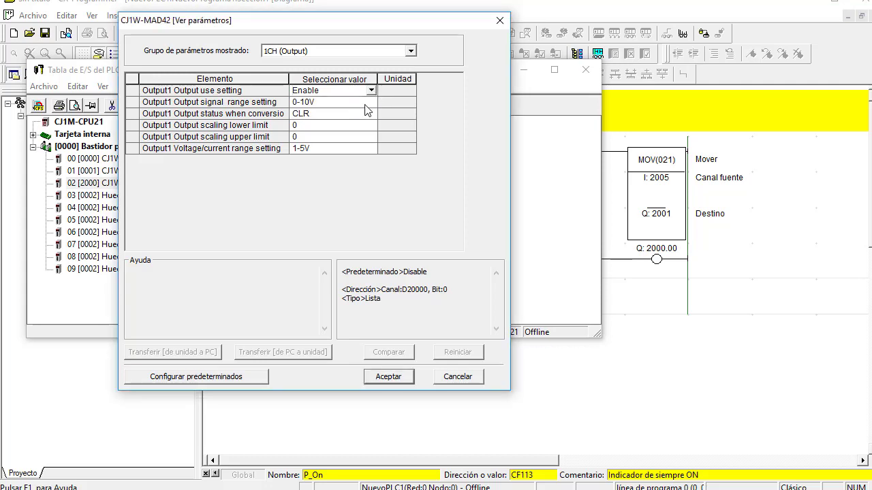
- In the Common (Initial settings area) group, set the conversion time/resolution to 1ms/4000
left_click(411, 51)
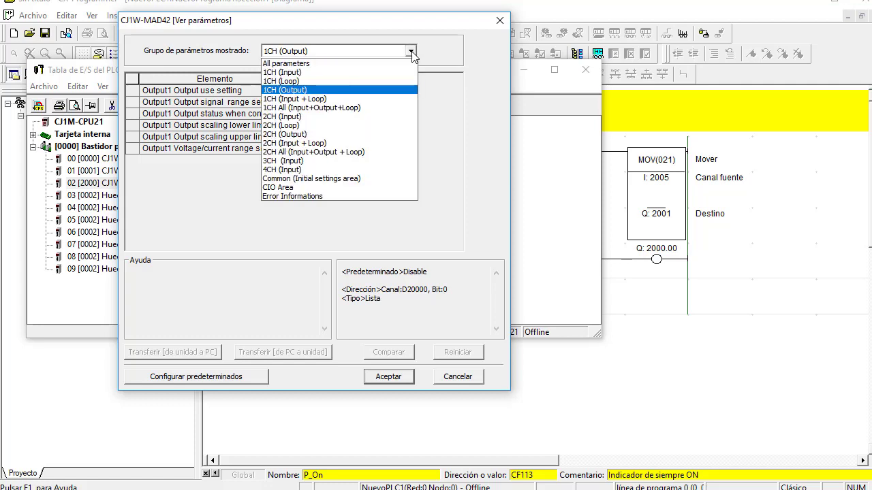
left_click(339, 180)
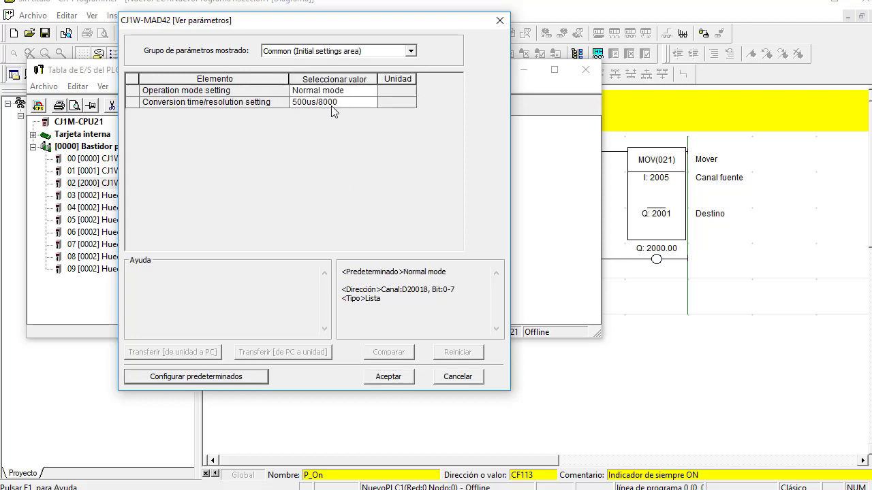
left_click(332, 106)
left_click(371, 103)
left_click(350, 115)
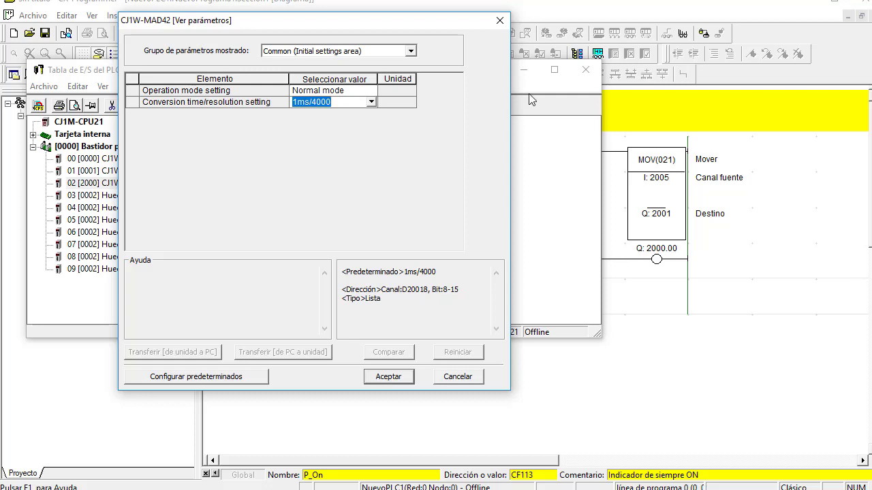
- Connect online to the PLC and accept the edited MAD42 parameters
left_click_drag(430, 23, 399, 71)
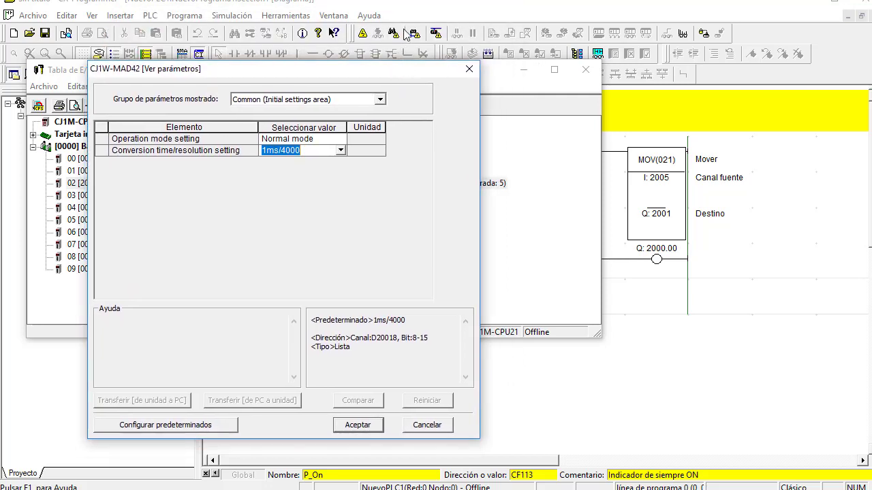
left_click(363, 33)
left_click(412, 294)
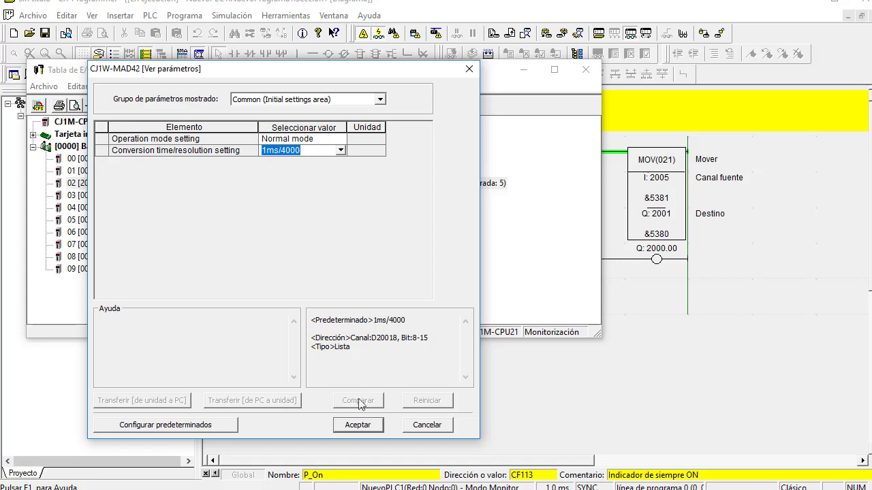
left_click(356, 425)
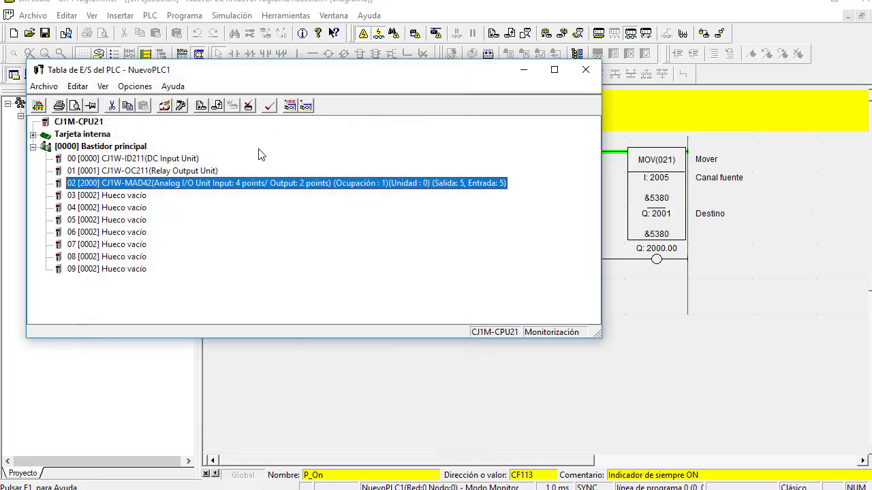
- Reopen the CJ1W-MAD42 parameters and try to transfer them from the PC to the unit
double_click(264, 189)
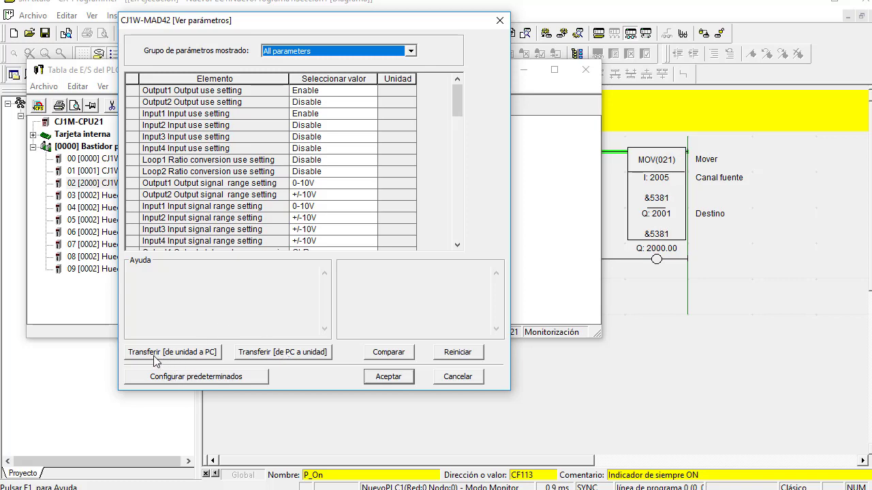
left_click(279, 355)
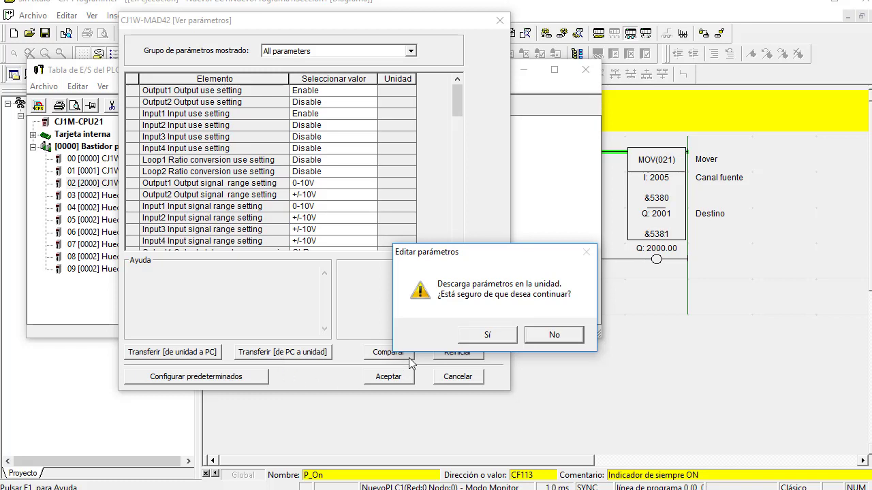
left_click(487, 334)
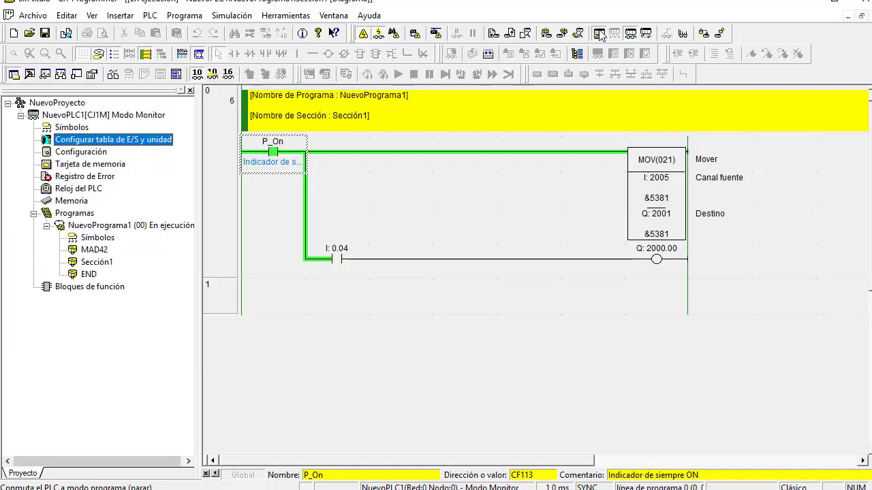
- Switch the PLC to Stop/Program mode and dismiss the transfer warning in the parameter editor
left_click(599, 35)
left_click(494, 282)
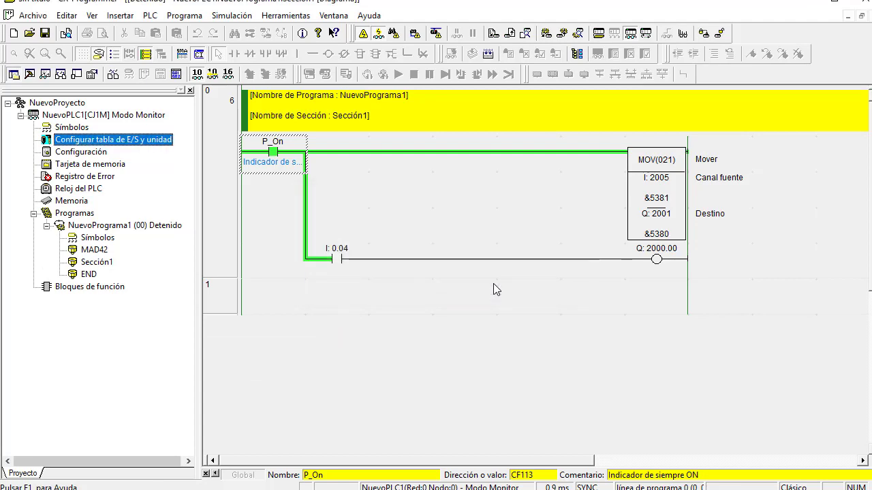
left_click(332, 489)
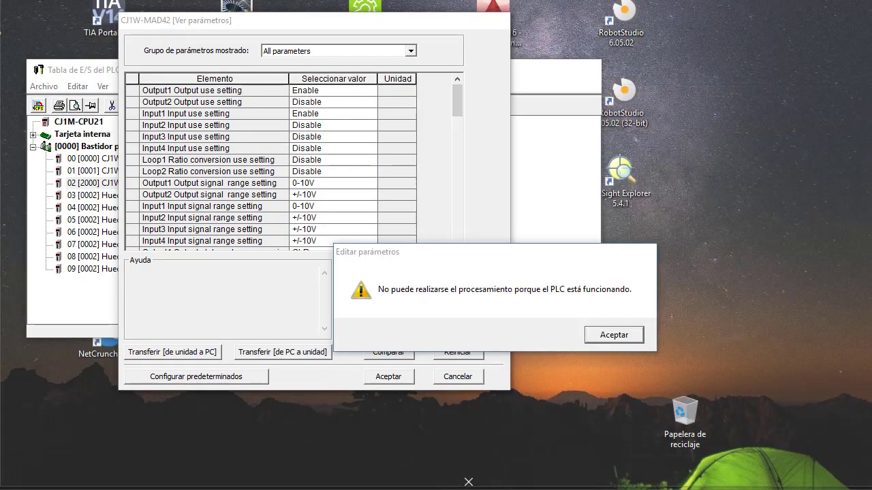
left_click(401, 481)
left_click(615, 334)
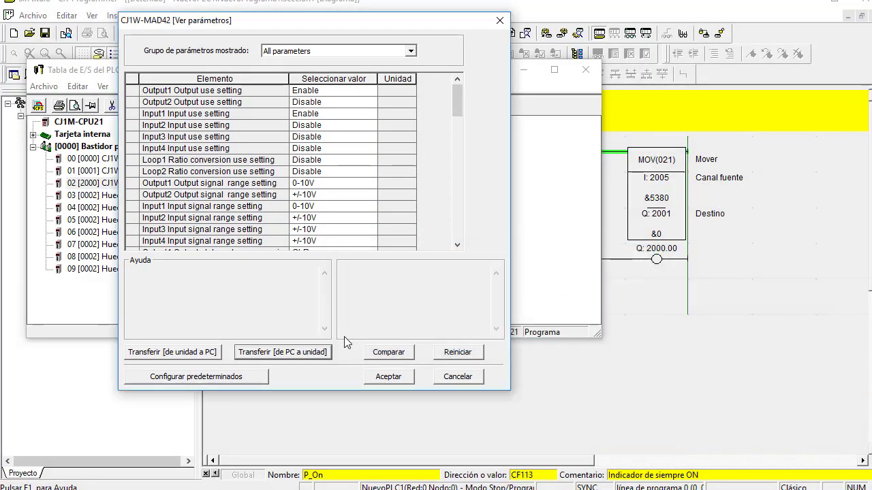
- Transfer the MAD42 parameters from the PC to the unit and restart the unit
left_click(282, 352)
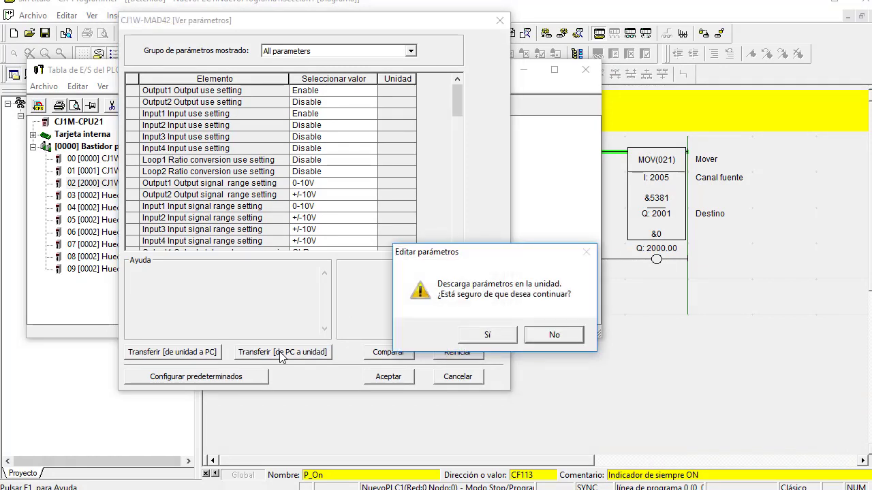
left_click(489, 333)
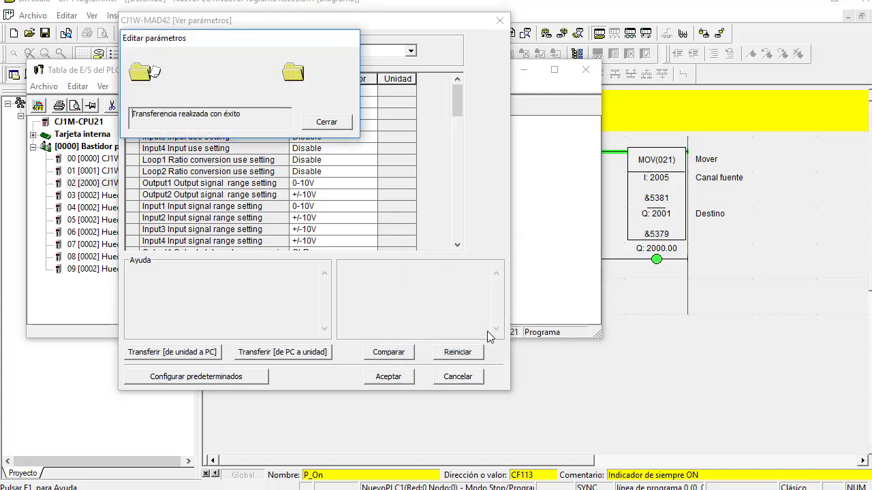
left_click(326, 122)
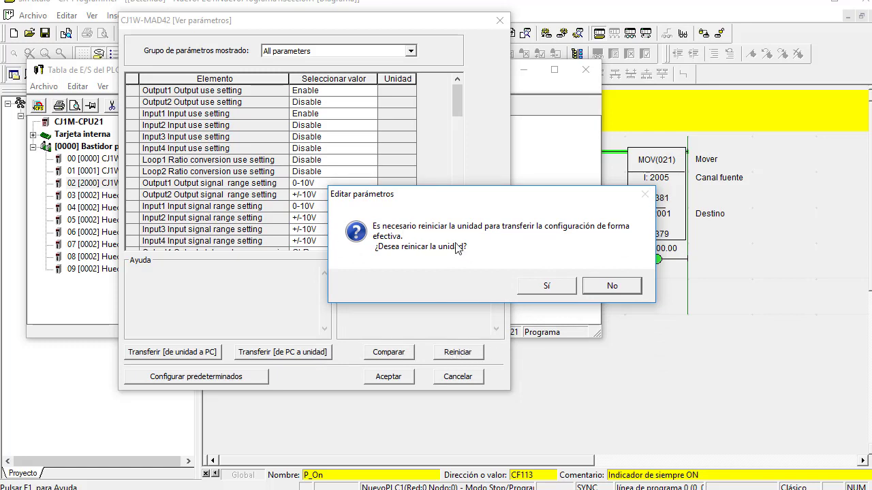
left_click(544, 288)
left_click(545, 288)
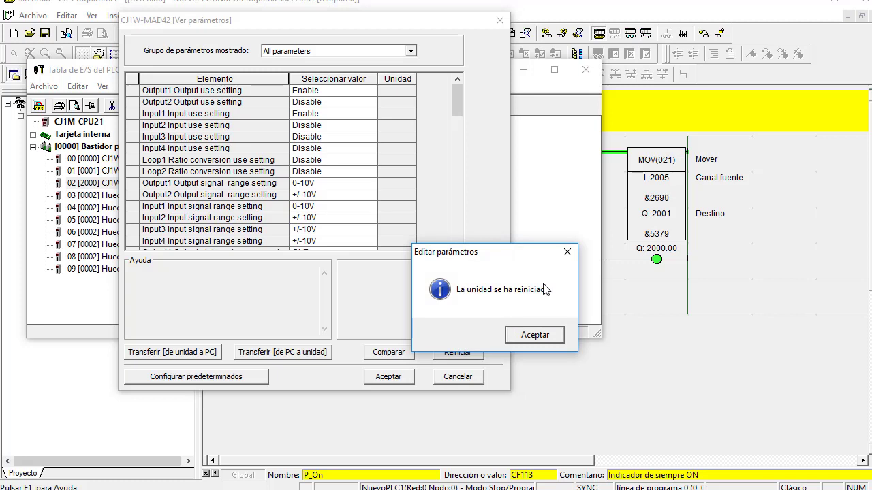
left_click(541, 335)
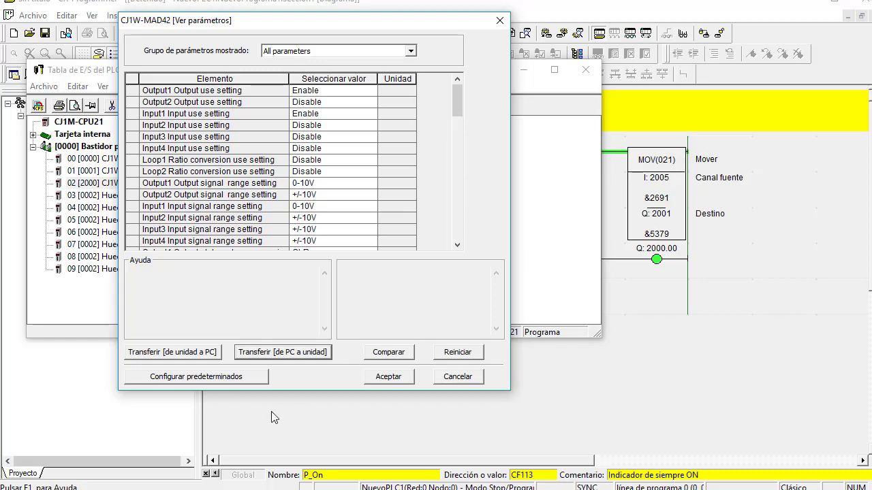
- Close the MAD42 parameters and the I/O table, and switch the PLC to Monitor mode
left_click(391, 376)
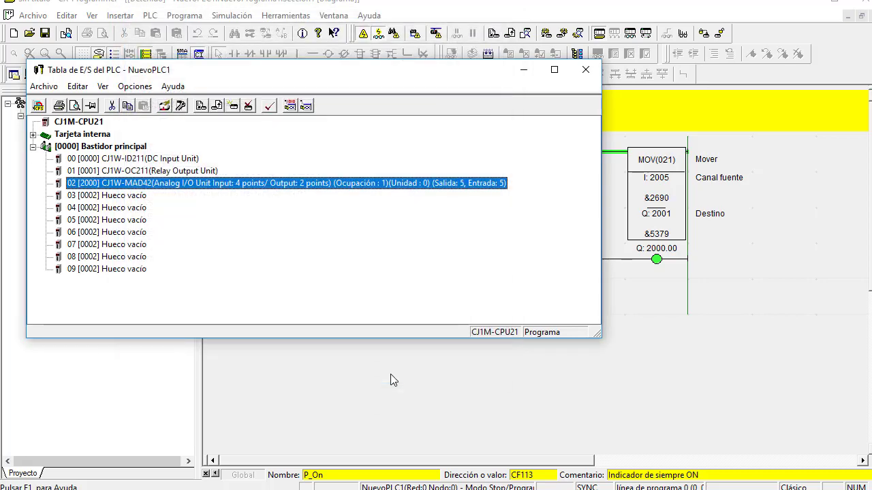
left_click(587, 71)
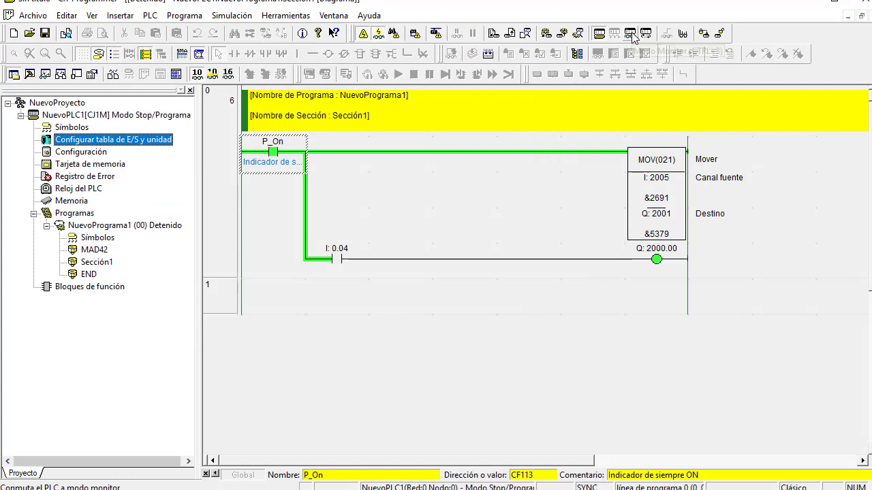
left_click(632, 36)
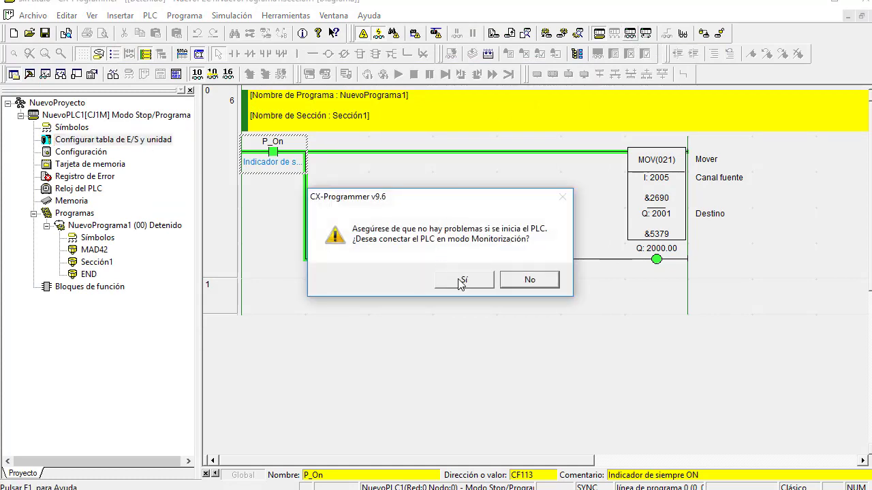
left_click(460, 282)
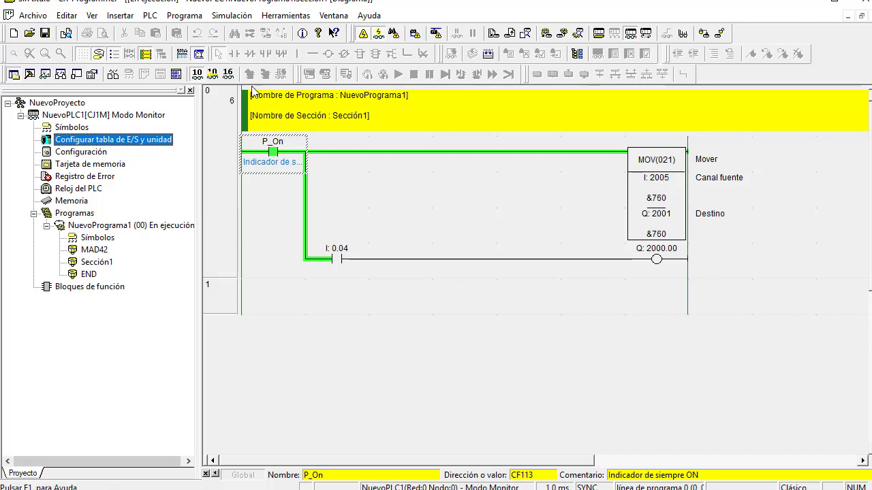
- Open the CJ1W-MAD42 unit parameters from the I/O table and show the Common (Initial settings area) group
double_click(121, 139)
left_click(194, 187)
double_click(194, 187)
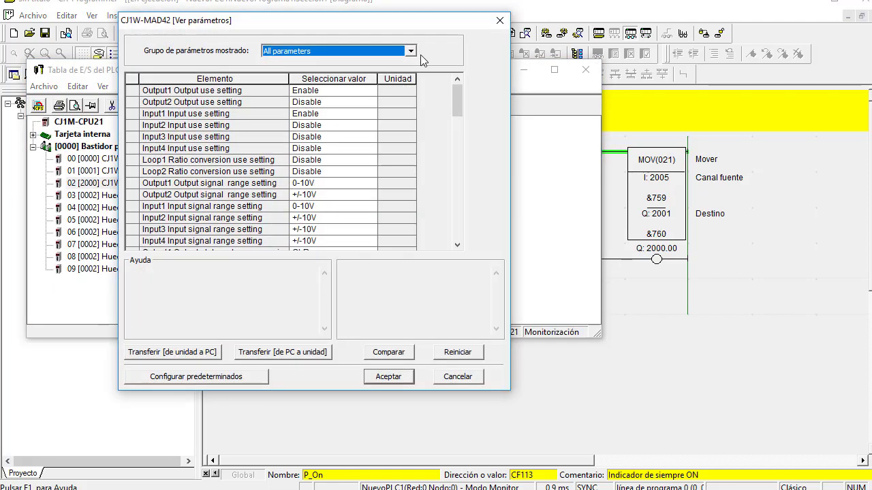
left_click(411, 52)
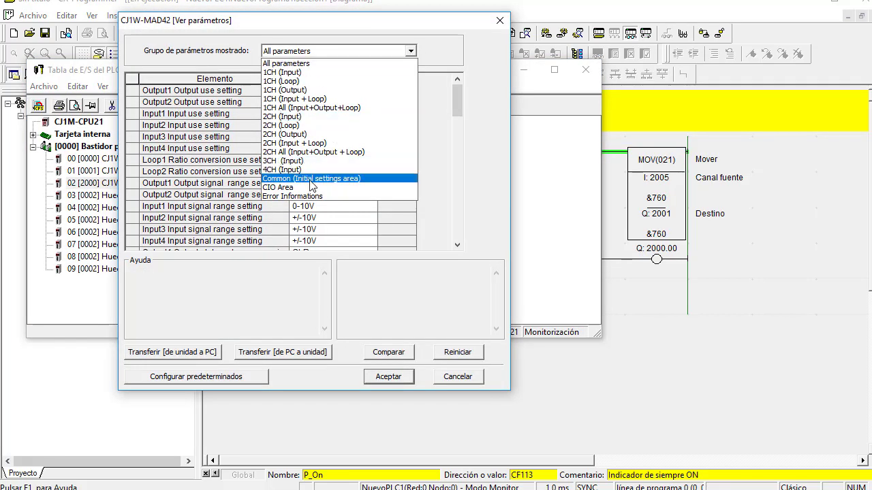
left_click(318, 178)
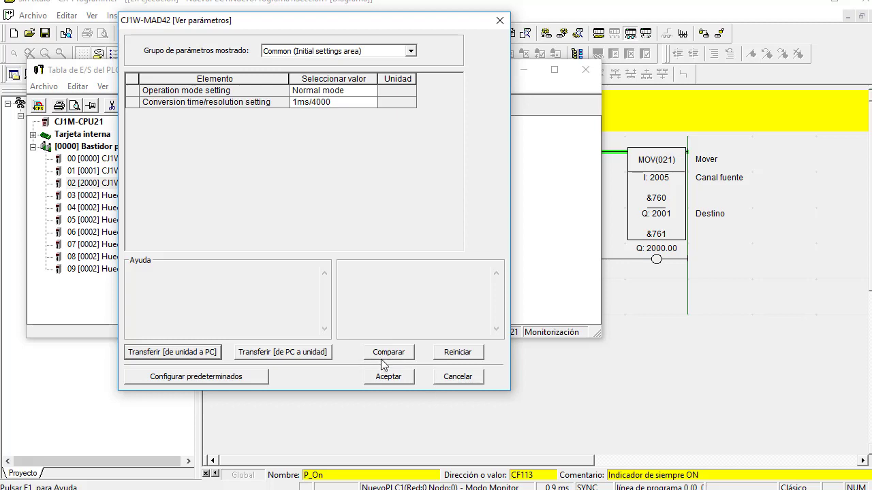
- Compare the MAD42 parameters with those in the unit, and close the parameters and the I/O table
left_click(389, 358)
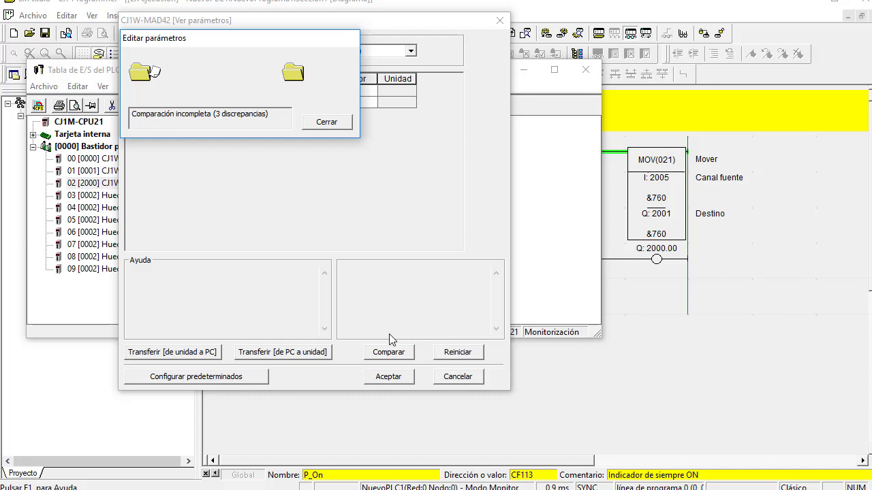
left_click(323, 126)
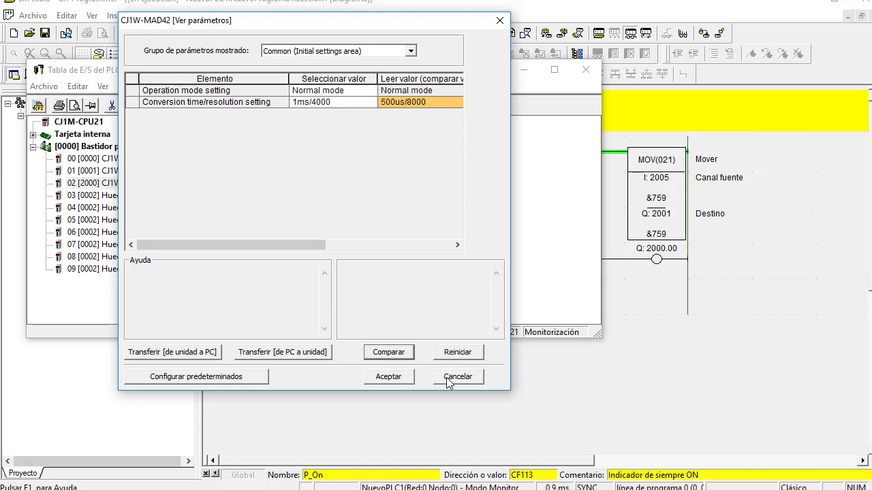
left_click(388, 377)
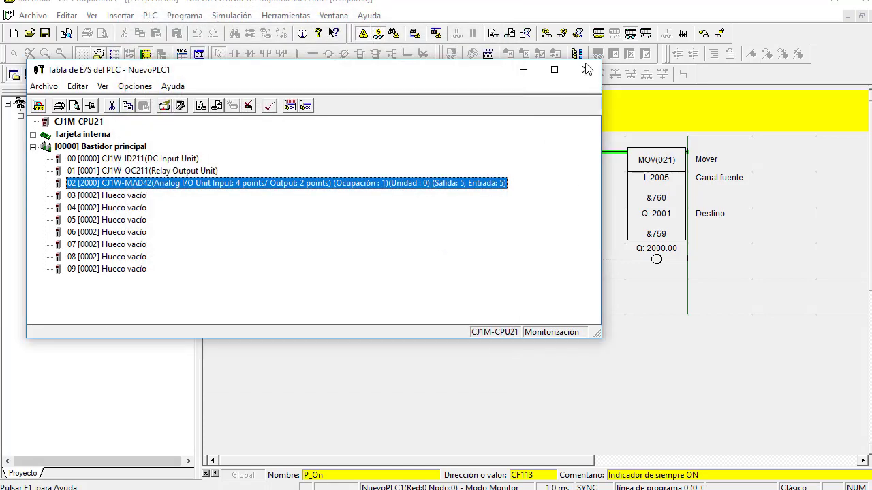
left_click(585, 69)
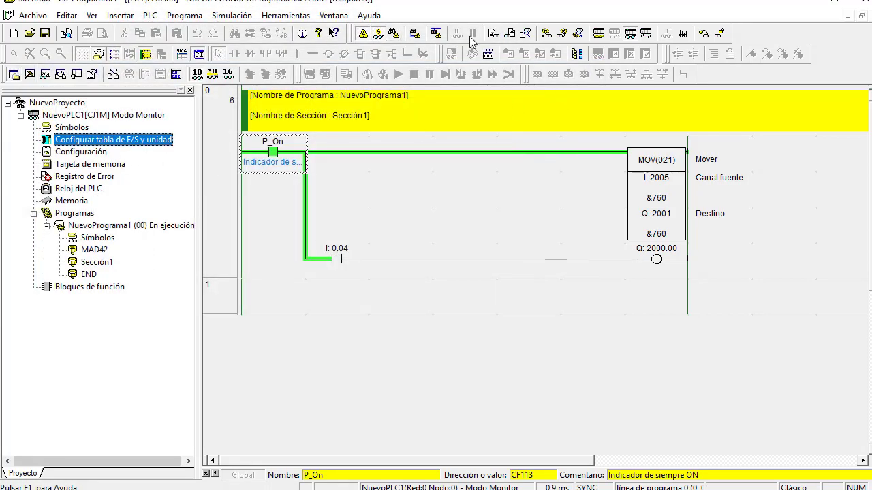
- Transfer the programs, symbols and comments to NuevoPLC1 and return the PLC to Monitor mode
left_click(494, 33)
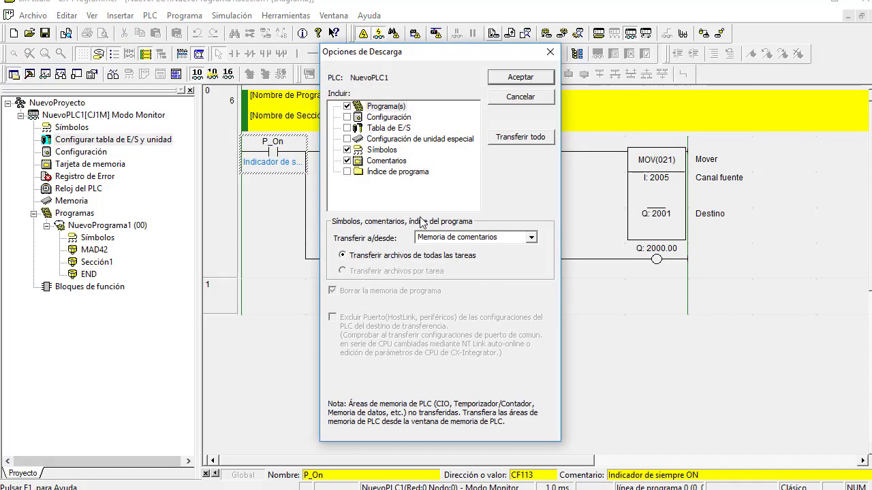
left_click(521, 79)
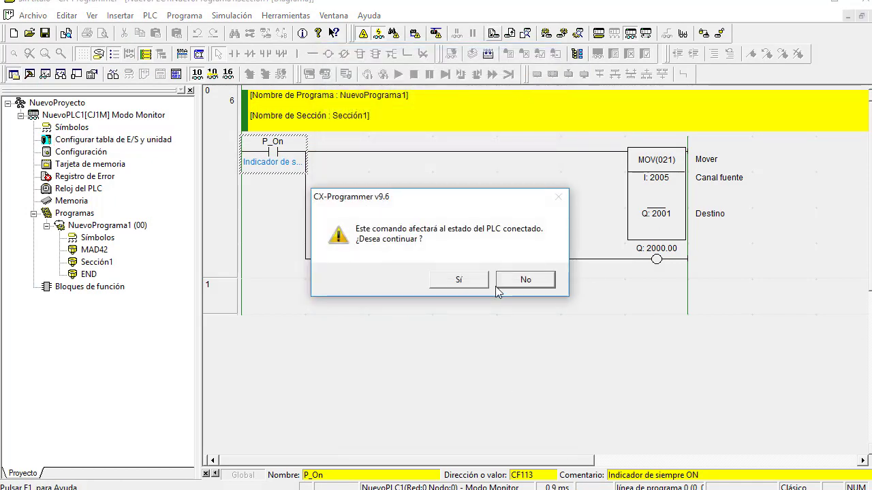
left_click(463, 281)
left_click(466, 281)
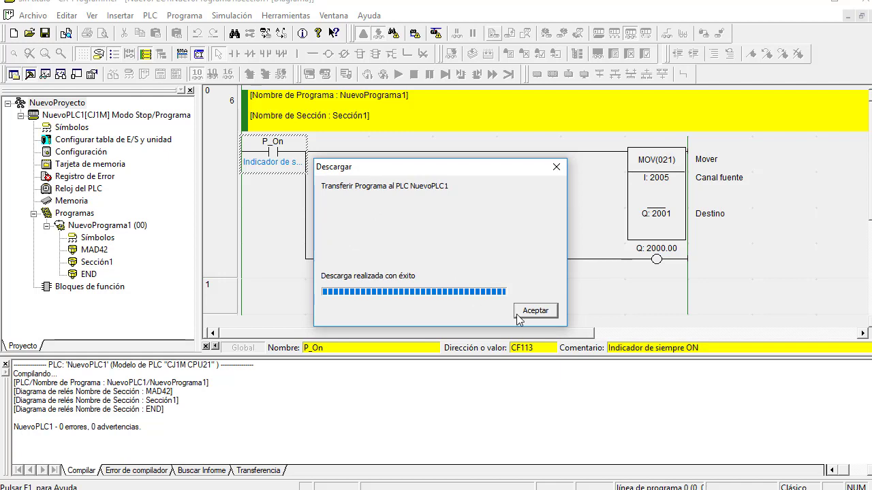
left_click(534, 311)
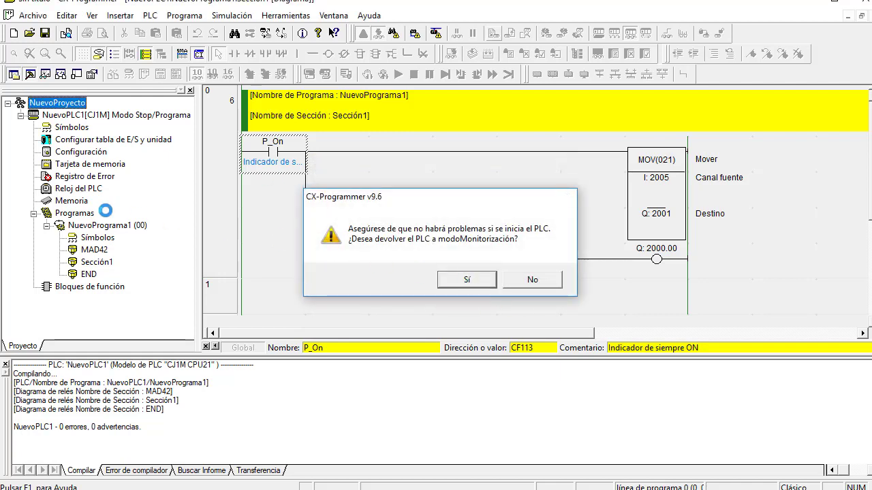
key("Return")
- Open the MAD42 section, and display the CJ1W-MAD42 unit's Common (Initial settings area) parameters from the I/O table
double_click(94, 249)
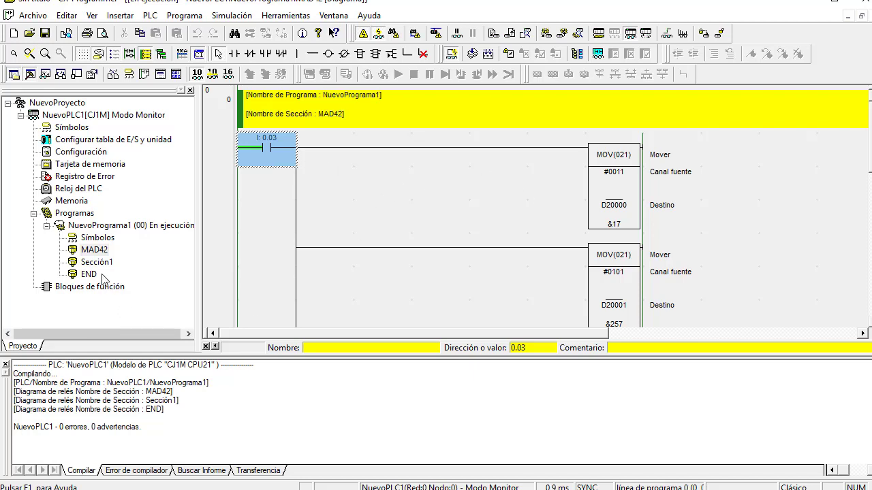
double_click(94, 139)
left_click(180, 184)
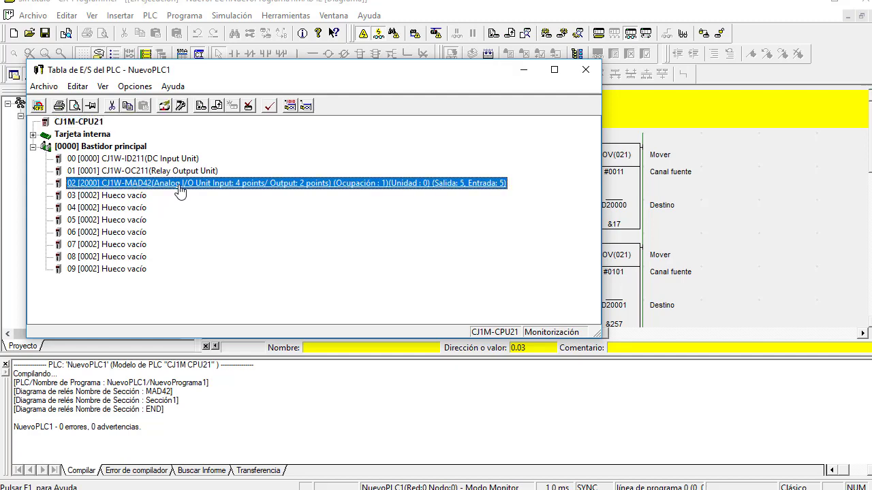
double_click(180, 191)
left_click(410, 51)
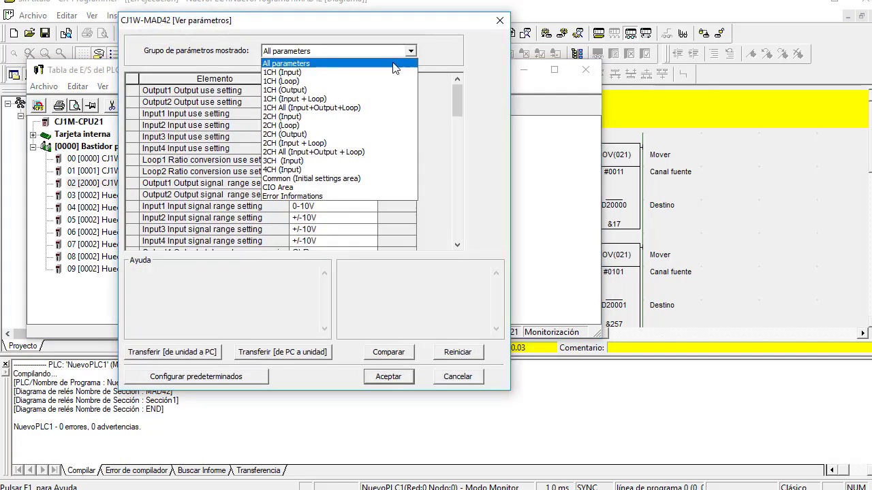
left_click(324, 179)
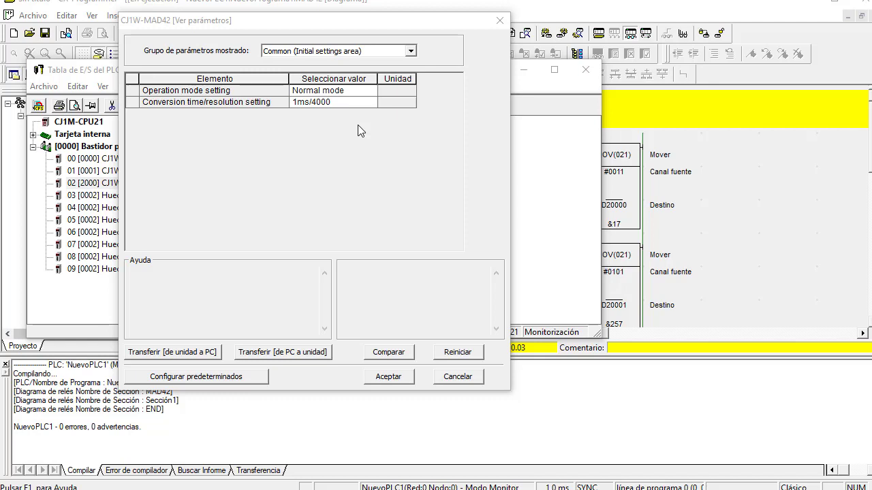
- Try to transfer the MAD42 parameters from the PC to the unit, and switch the PLC to Stop/Program mode
left_click(286, 354)
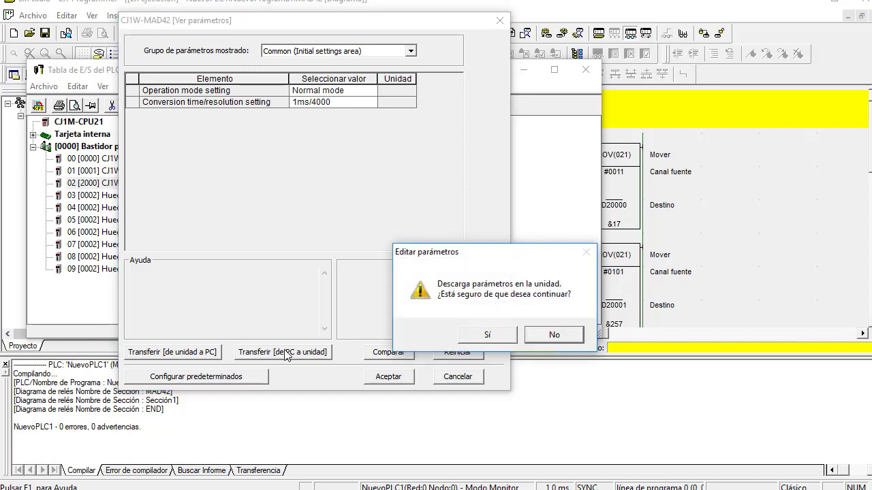
left_click(479, 336)
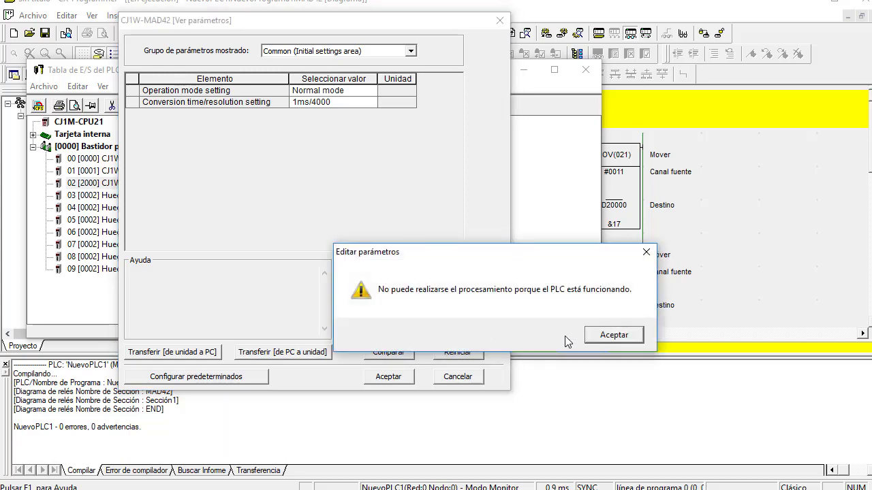
left_click(630, 337)
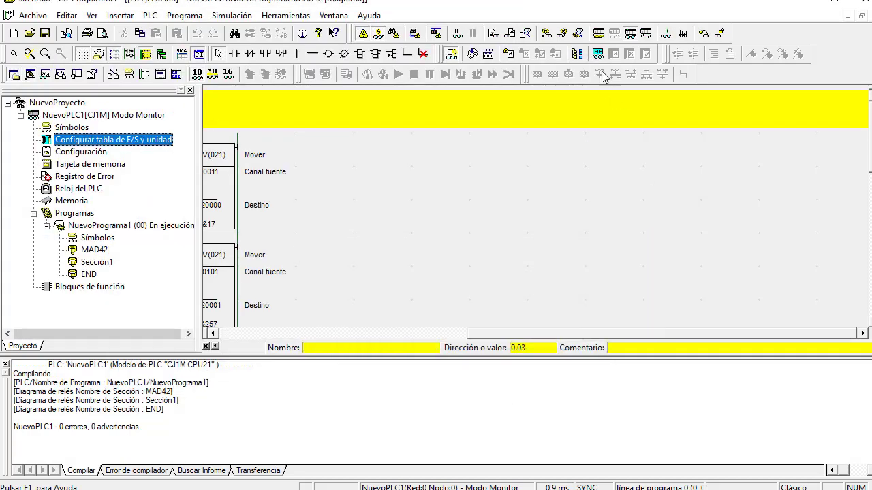
left_click(598, 34)
left_click(469, 289)
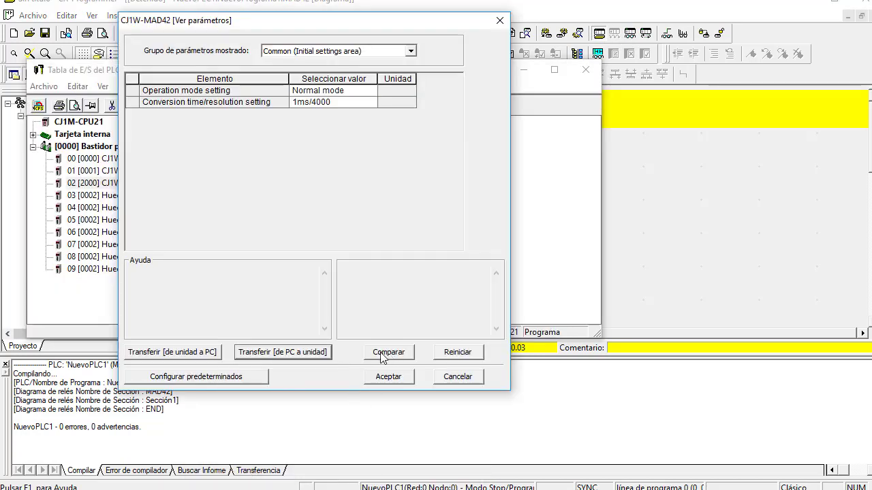
- Transfer the MAD42 parameters, with the 1ms/4000 conversion setting, from the PC to the unit and restart the unit
left_click(288, 352)
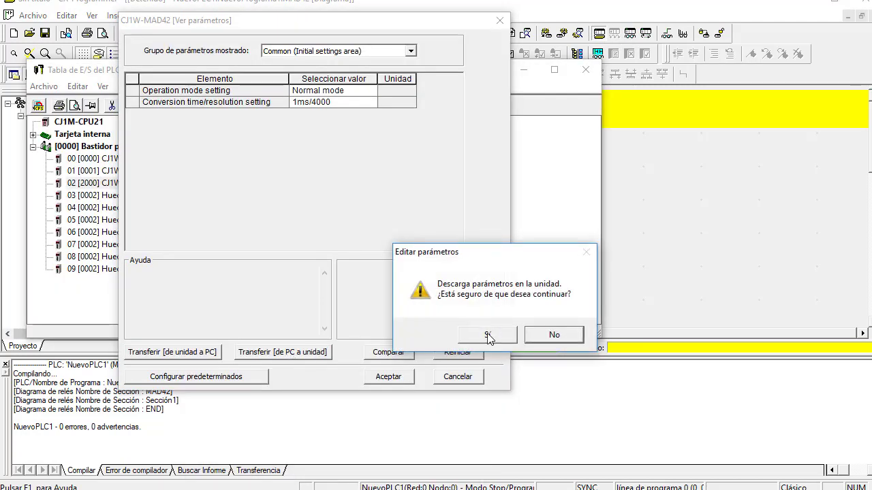
left_click(486, 334)
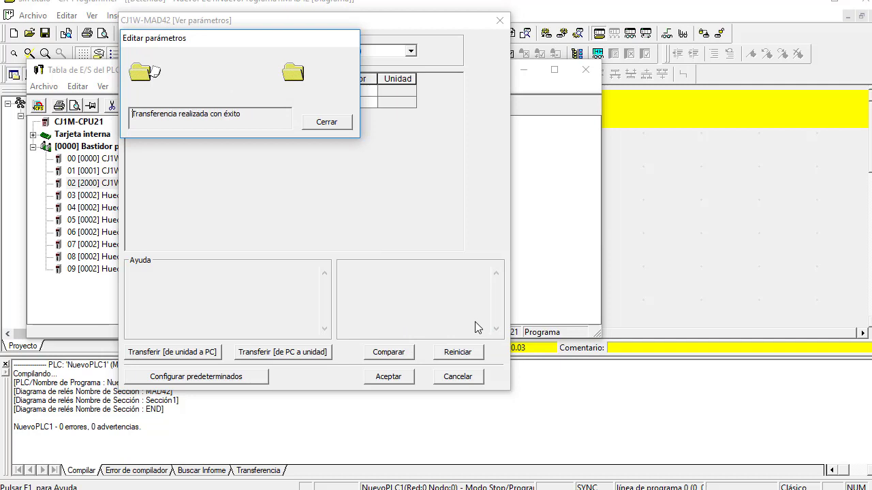
left_click(331, 122)
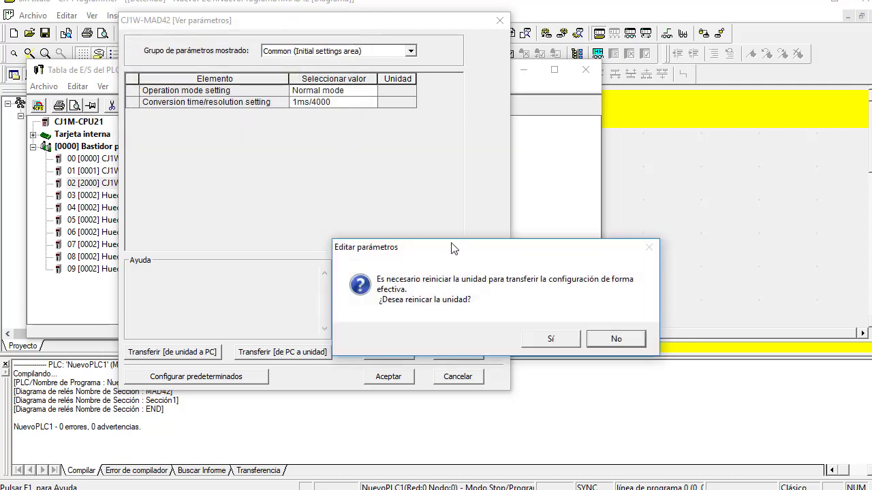
left_click(555, 339)
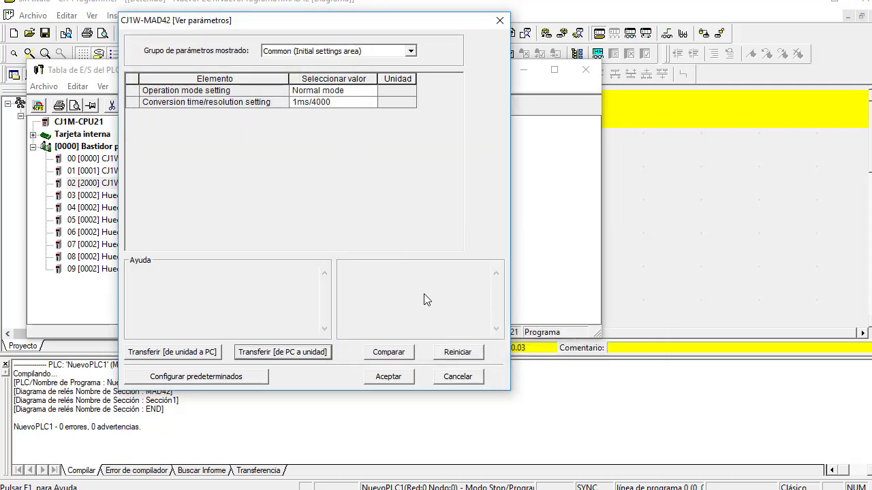
left_click(532, 334)
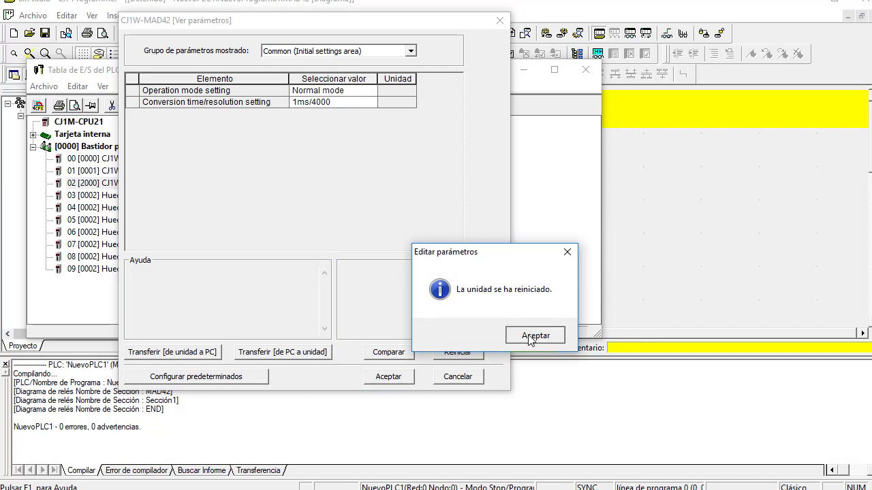
- Accept the MAD42 parameters, close the I/O table and put the PLC into Monitor mode
left_click(385, 375)
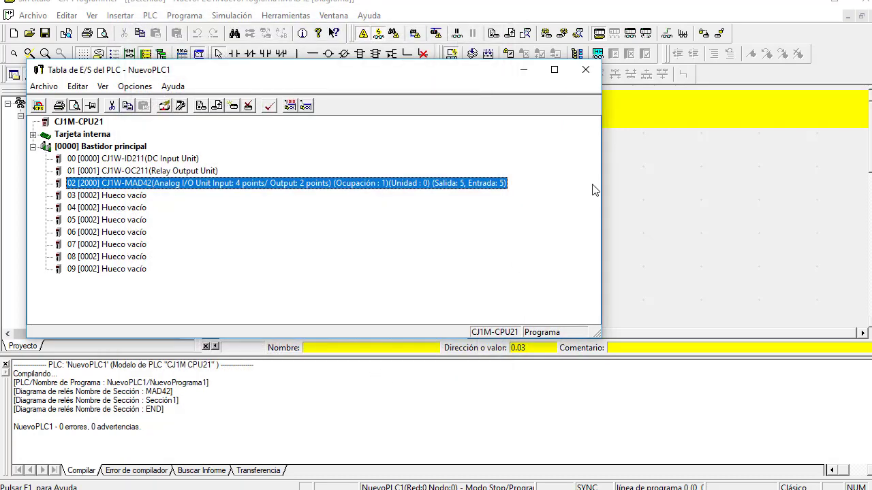
left_click(585, 70)
left_click(631, 32)
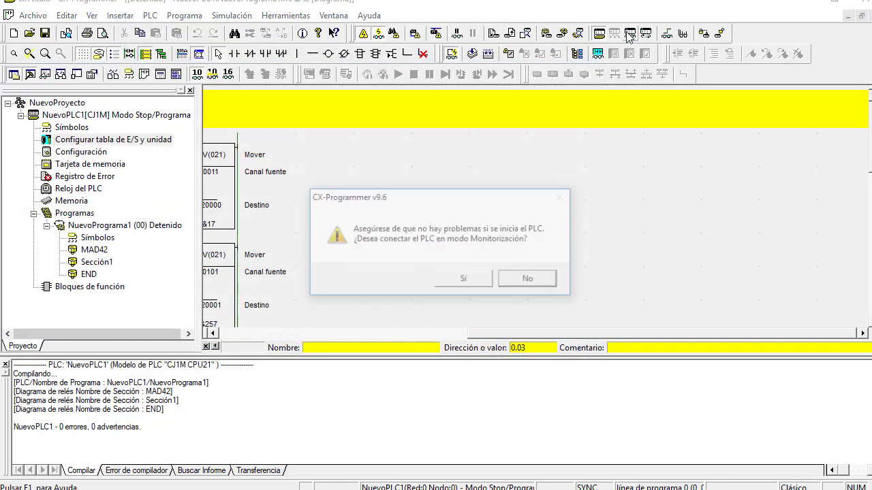
left_click(462, 283)
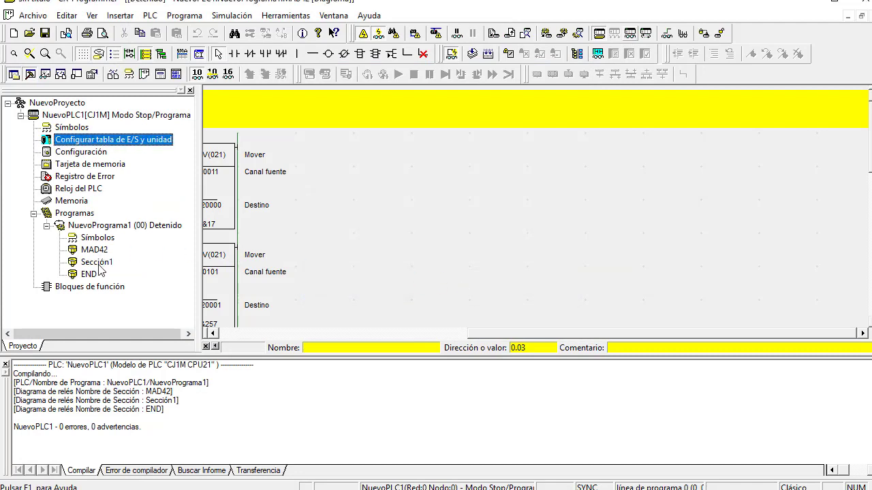
- Monitor channels 2005 and 2001 in Sección1 and hide the compile output window
double_click(97, 263)
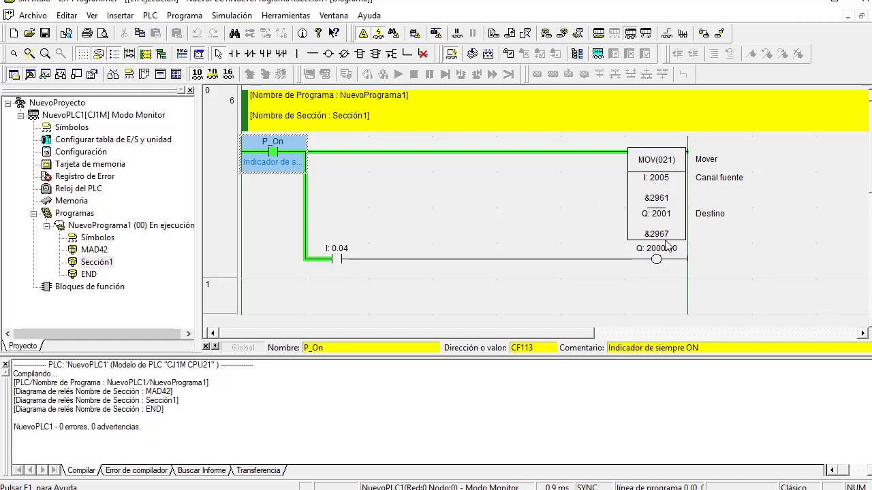
left_click(6, 365)
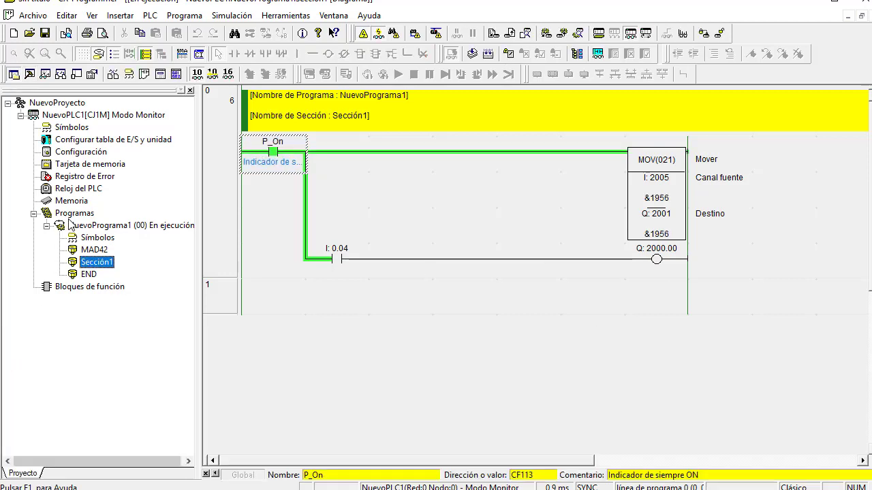
- Examine the MOV instructions in the MAD42 section, and check channels 2005 and 2001 in Sección1
double_click(87, 250)
left_click_drag(520, 462, 271, 455)
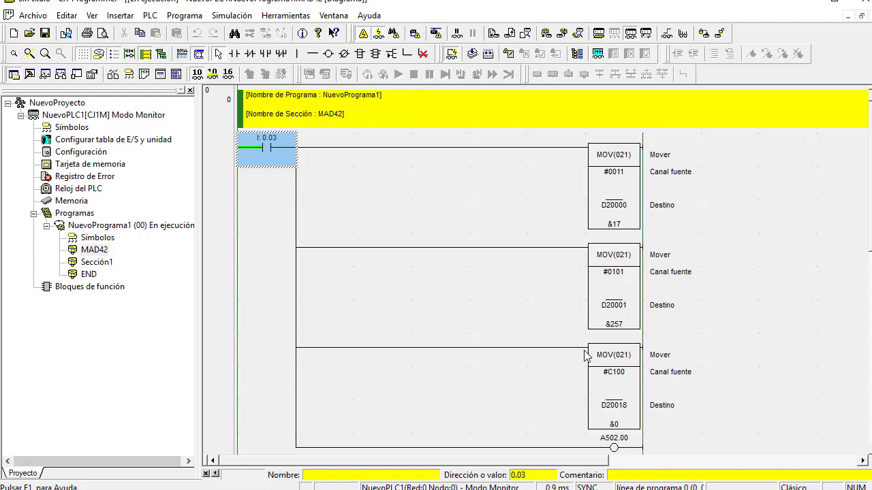
scroll(585, 357, "down", 3)
scroll(584, 356, "up", 5)
double_click(95, 263)
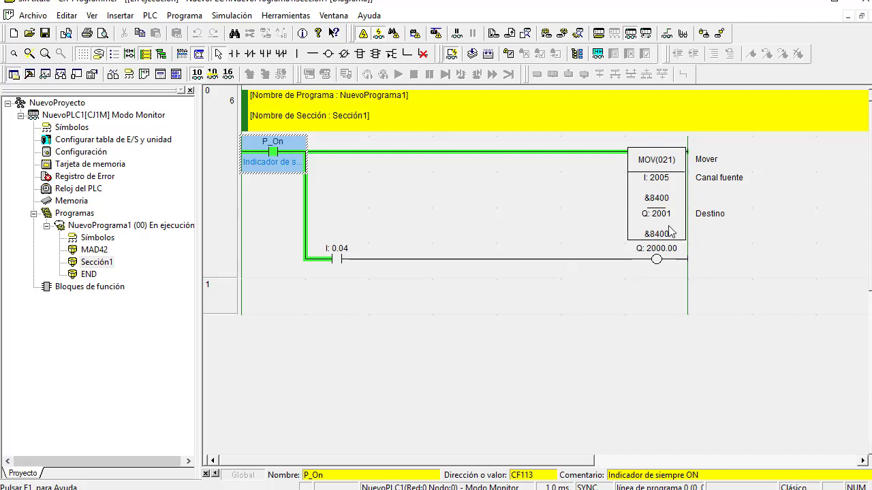
- Review the MAD42 section down to the D20018 move and the A502.00 coil, and return to Sección1
left_click(95, 250)
double_click(95, 250)
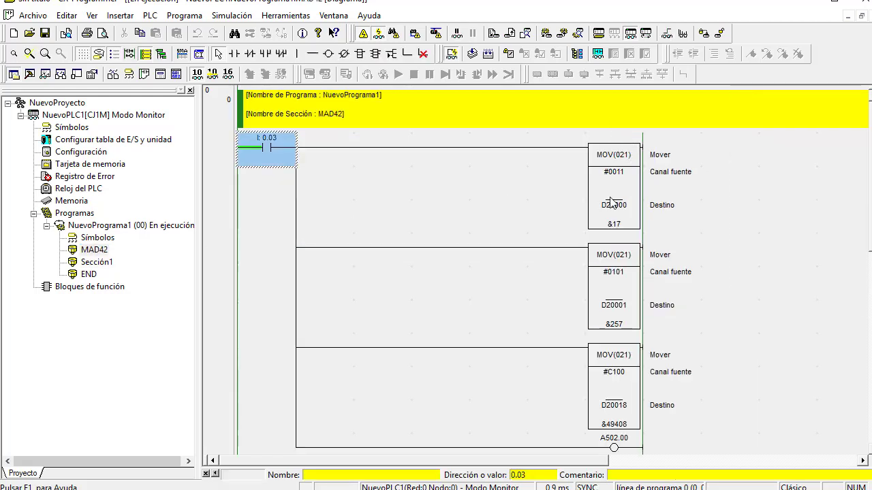
scroll(618, 264, "down", 3)
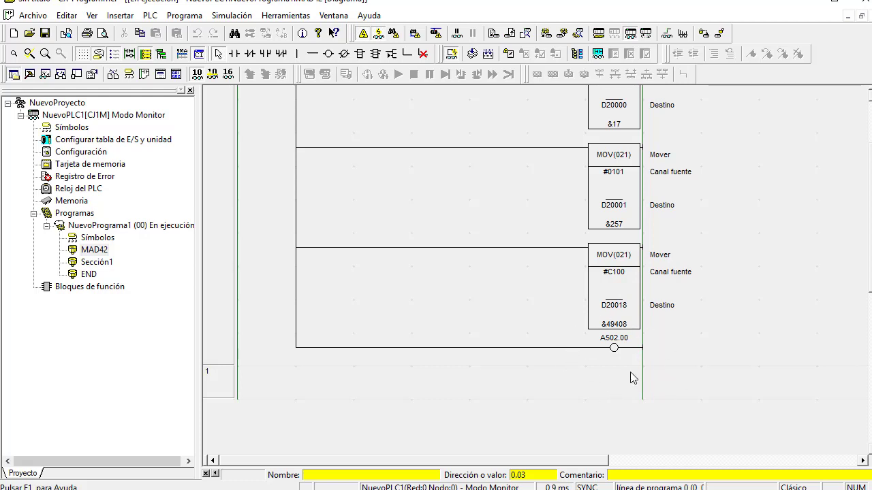
left_click(96, 263)
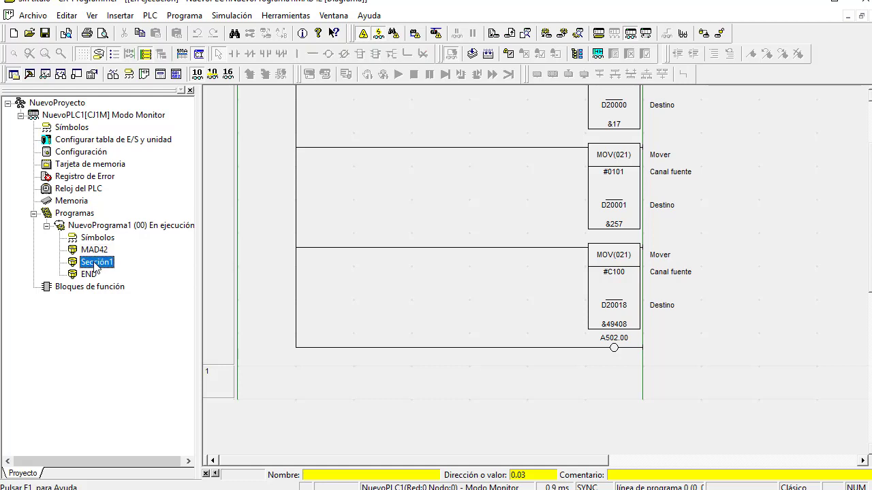
double_click(96, 263)
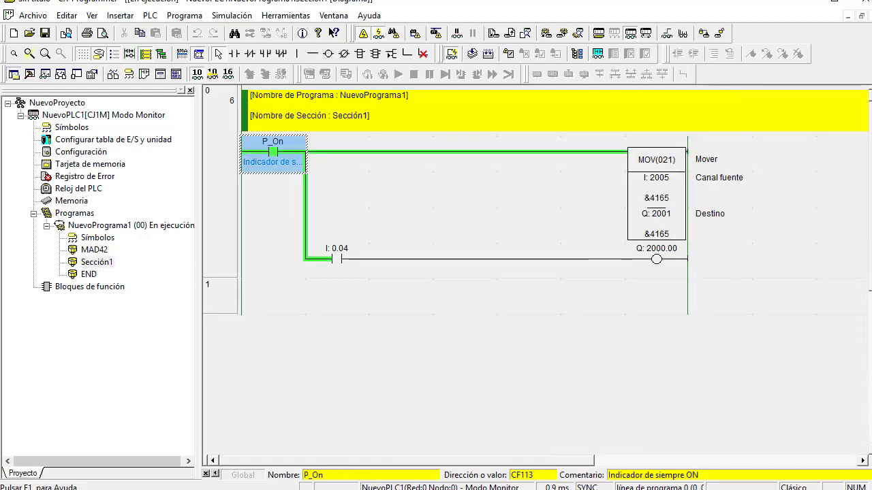
- Open the MAD42 parameters from the I/O table and check the memory addresses of Output1 use, Loop2 ratio conversion and Input1 signal range
double_click(86, 140)
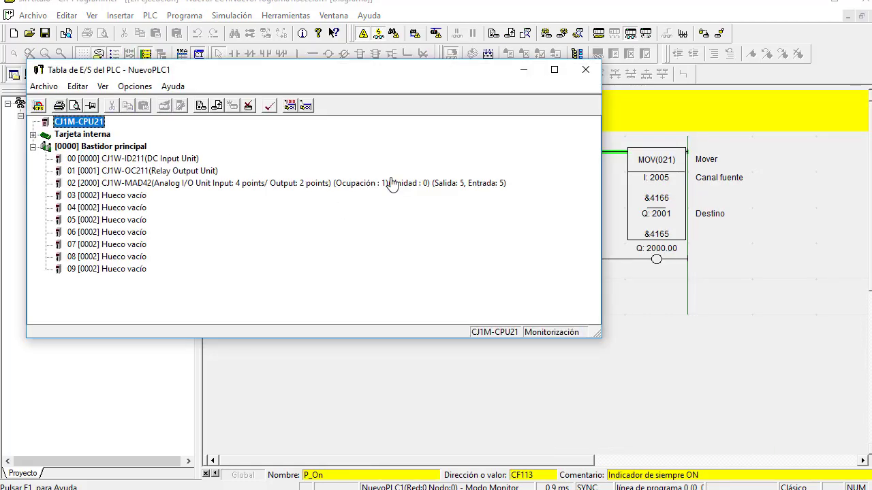
left_click(245, 184)
double_click(368, 185)
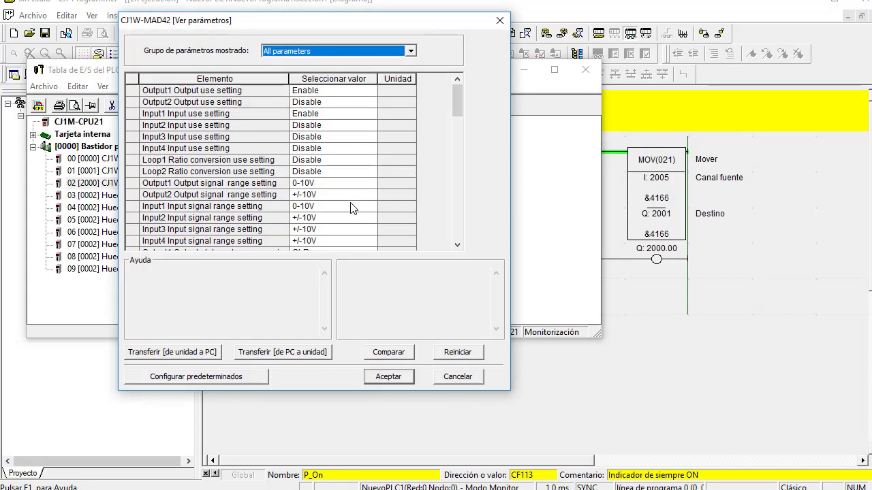
left_click(230, 109)
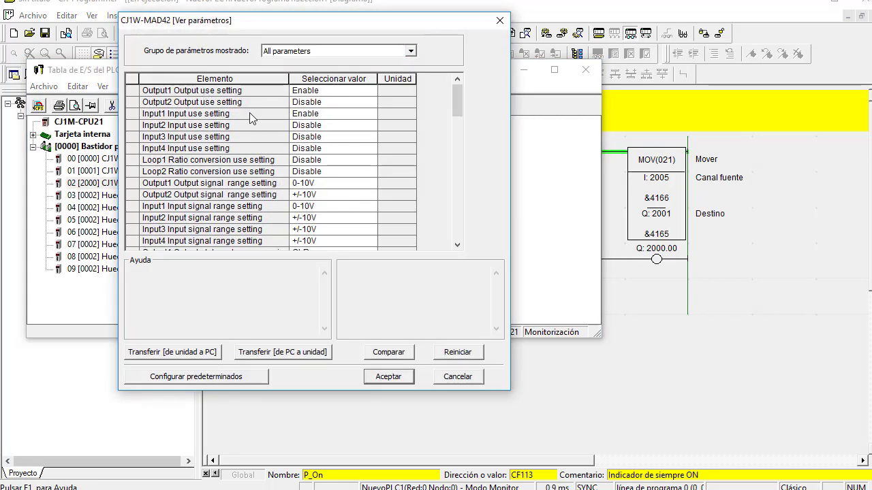
left_click(357, 91)
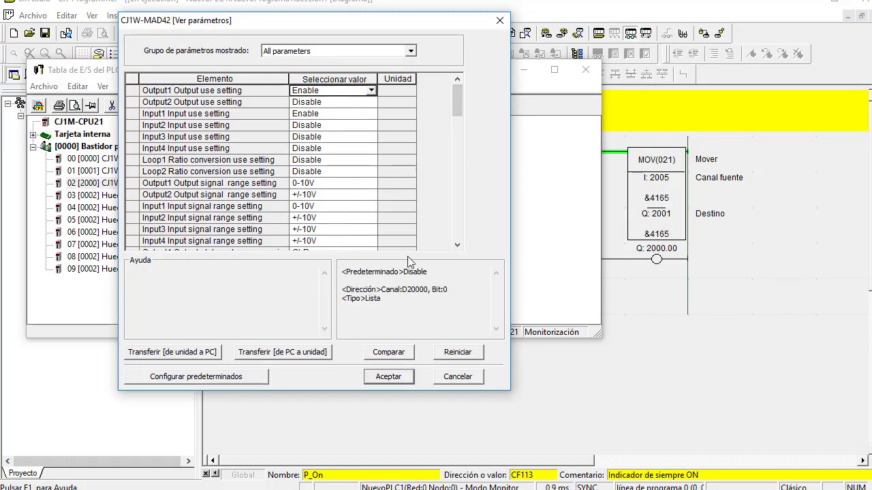
left_click_drag(382, 291, 427, 292)
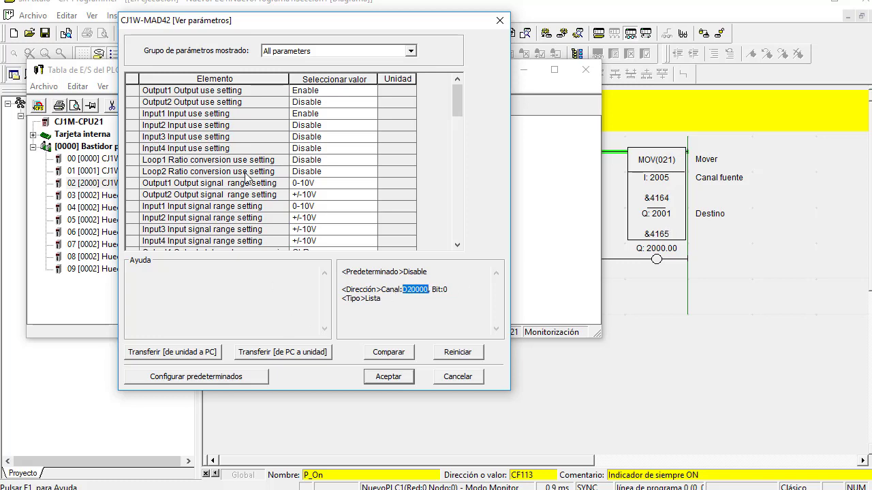
left_click(199, 159)
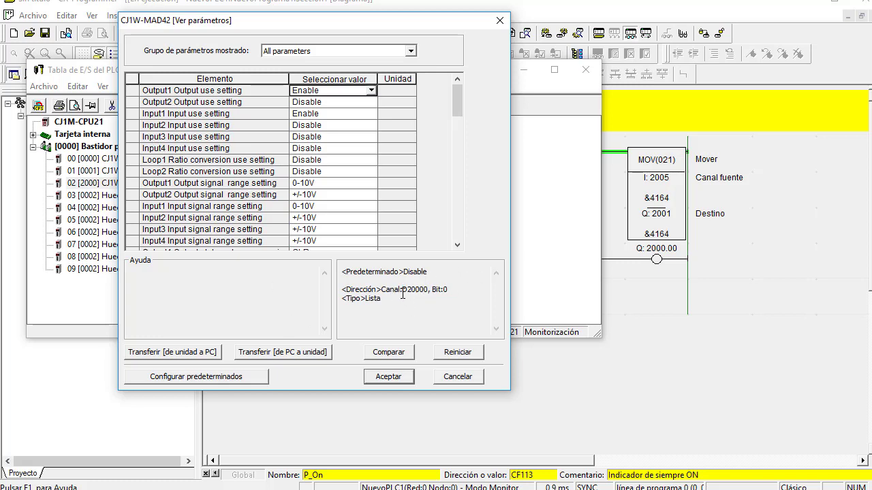
left_click(308, 173)
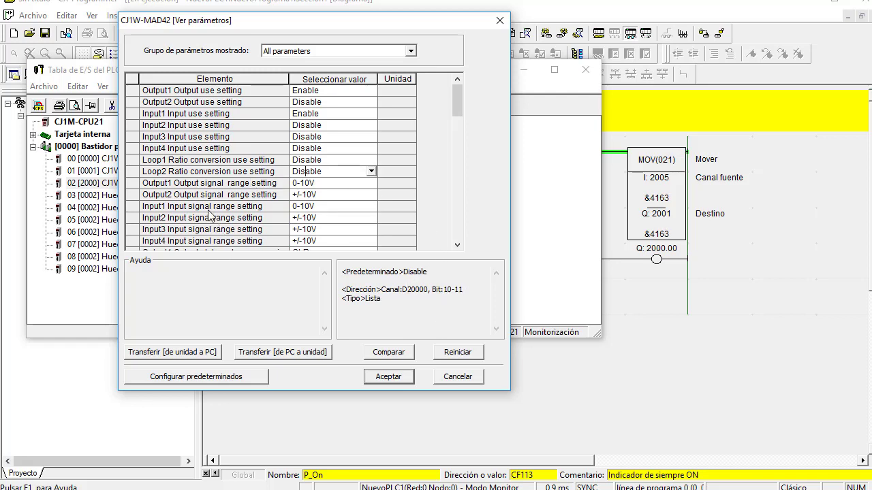
left_click(350, 207)
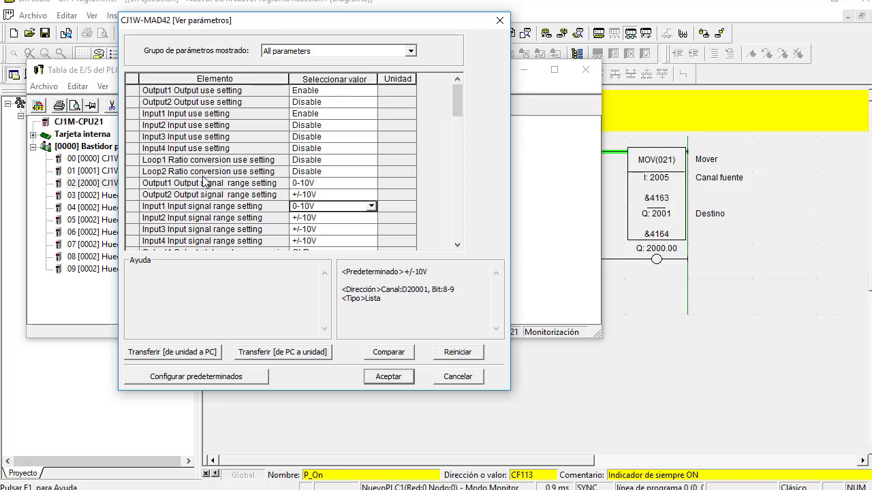
- Show the 1CH (Input) parameter group and set the Input1 input scaling upper limit to 10500
left_click(410, 52)
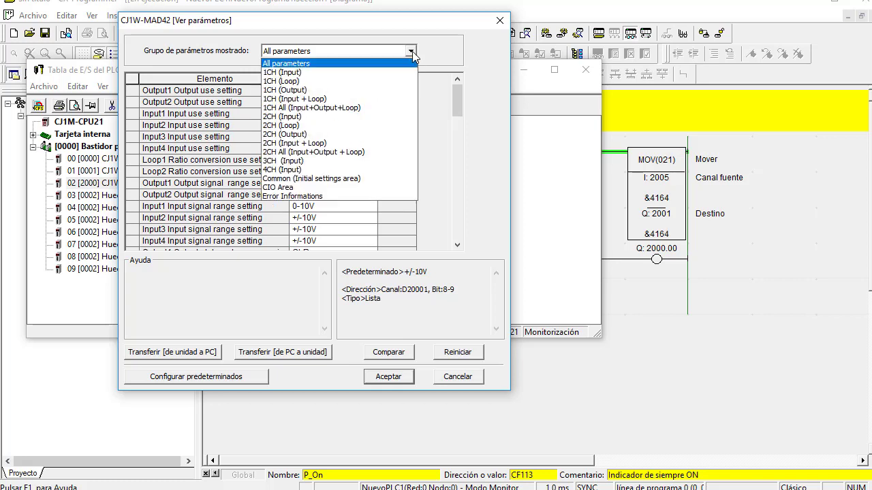
left_click(308, 72)
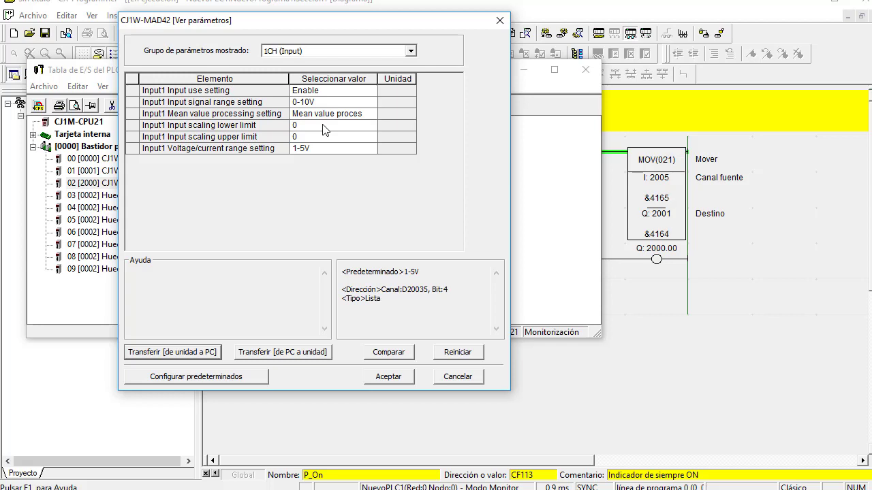
left_click(354, 128)
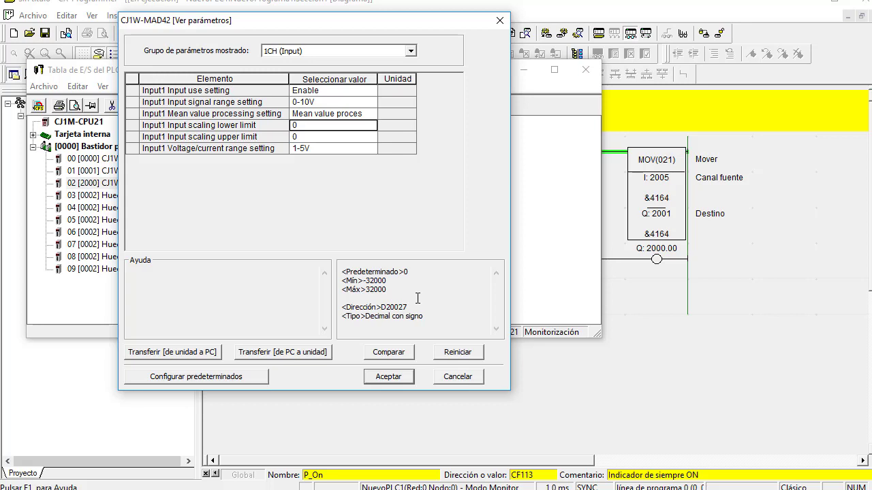
left_click(307, 137)
key("shift+Home")
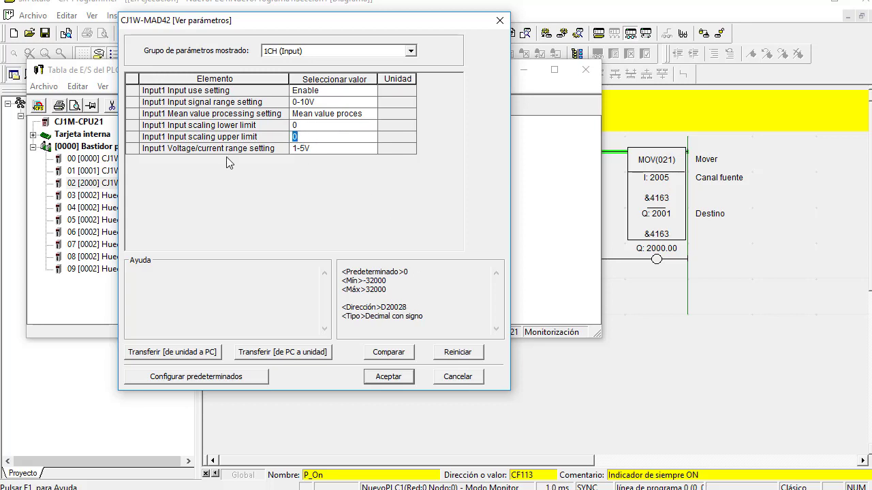
type("10500")
key("Return")
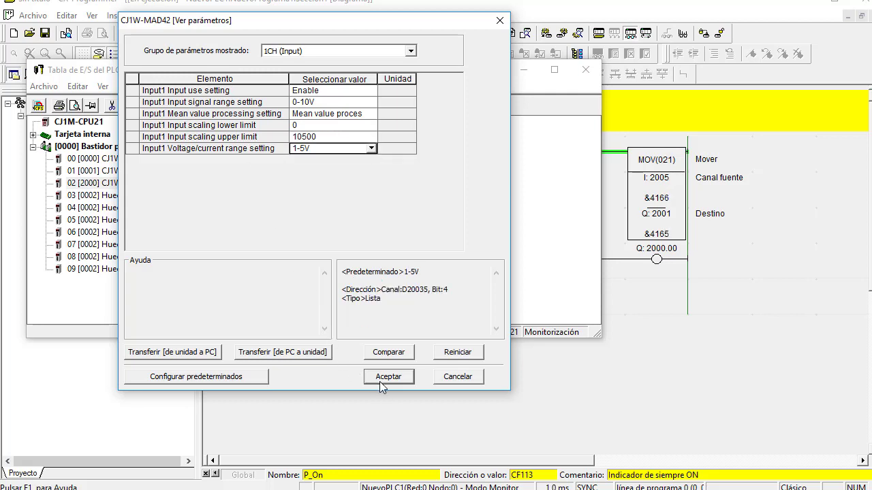
- Try to transfer the Input1 scaling parameters from the PC to the MAD42 unit
left_click(281, 352)
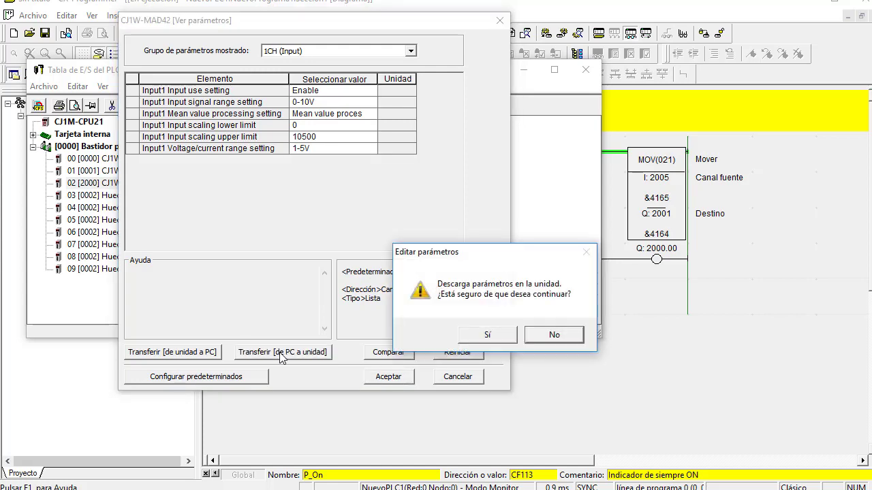
left_click(488, 334)
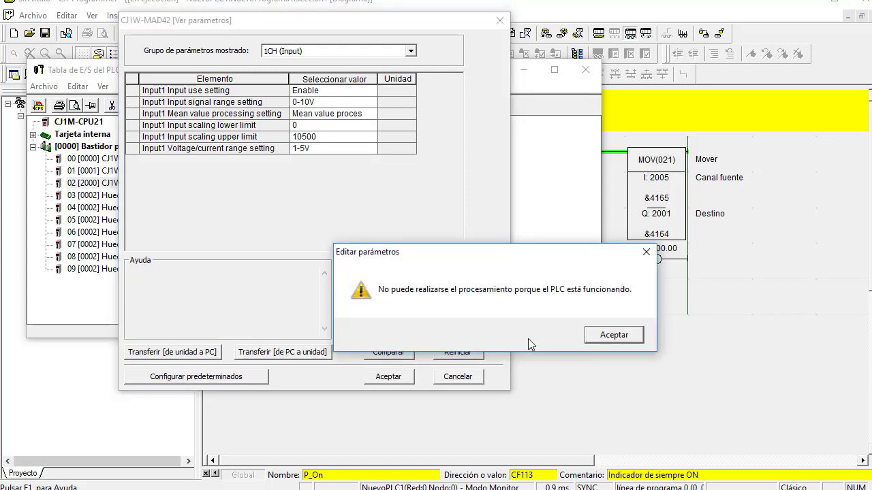
left_click(614, 335)
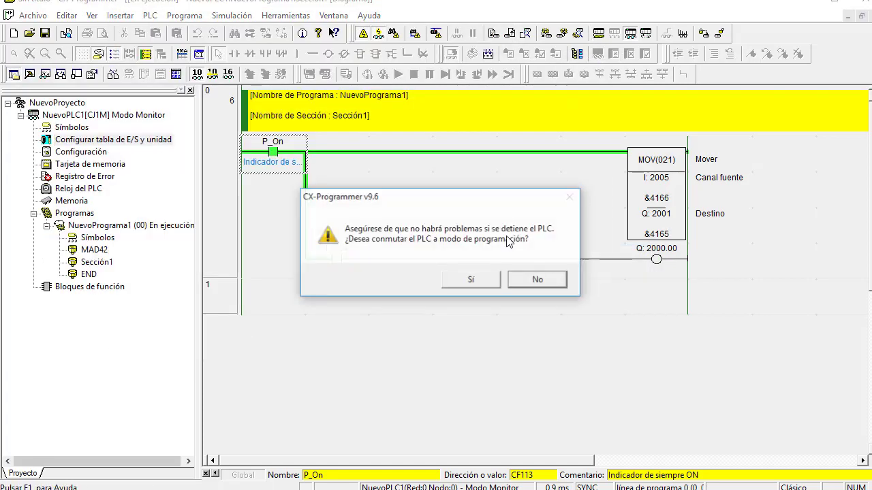
- Switch the PLC to Program mode, and transfer the Input1 parameters to the MAD42 with a unit restart
left_click(463, 278)
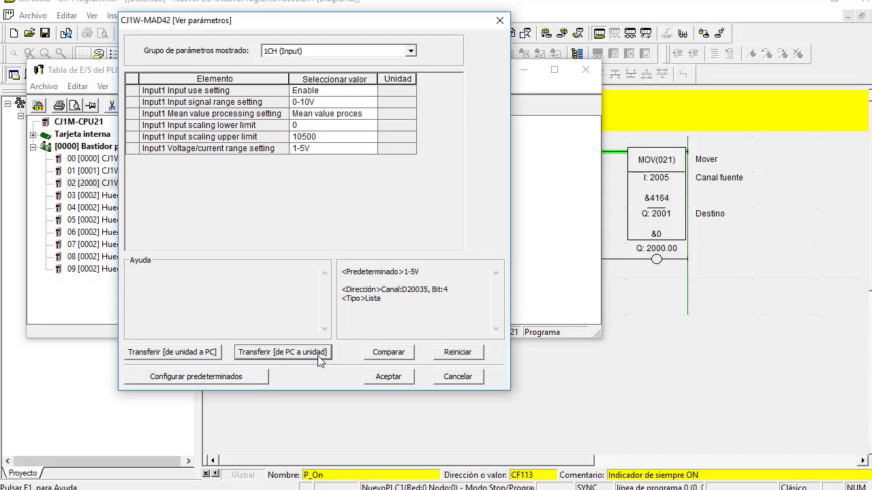
left_click(295, 353)
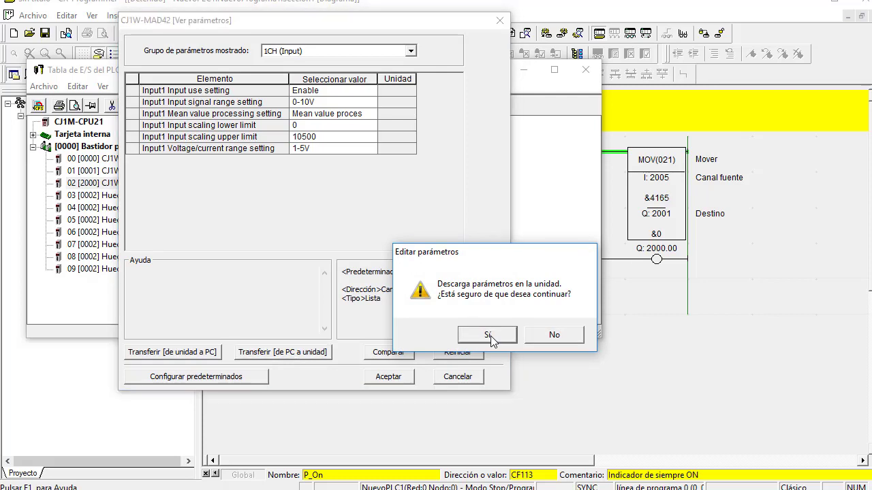
left_click(491, 279)
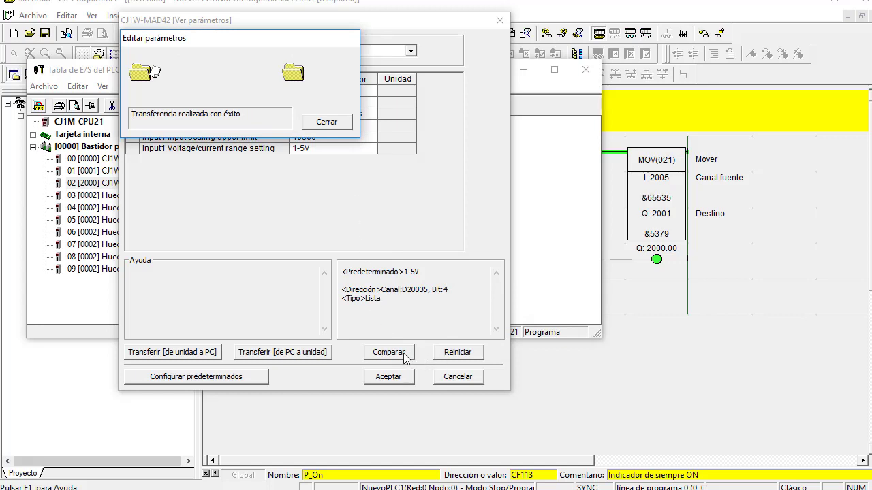
left_click(326, 122)
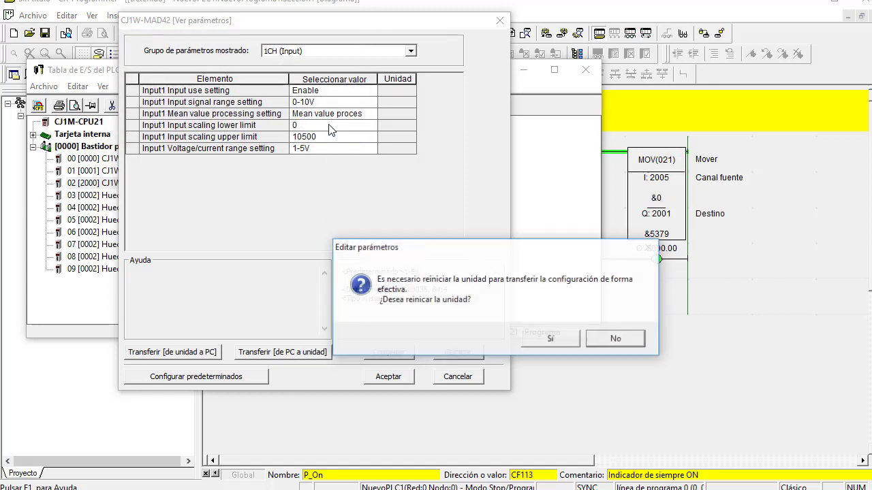
left_click(553, 339)
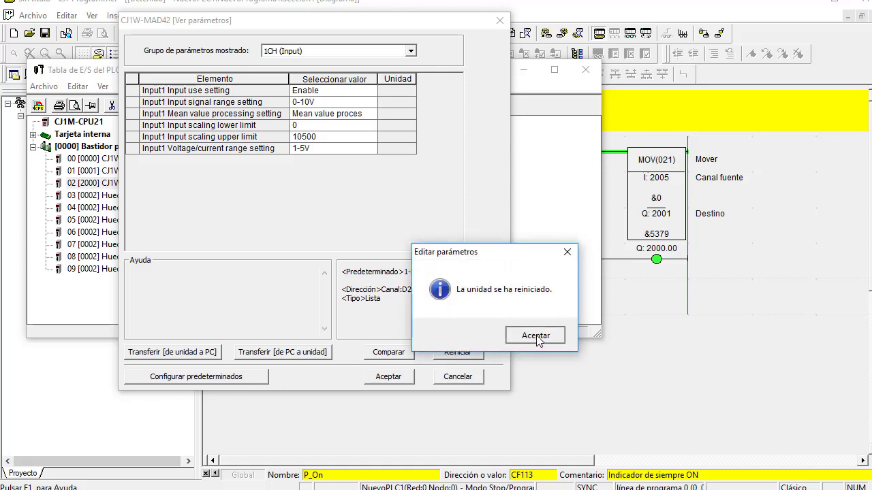
left_click(512, 338)
- Accept the Input1 parameter changes, close the I/O table and return the PLC to Monitor mode
left_click(393, 379)
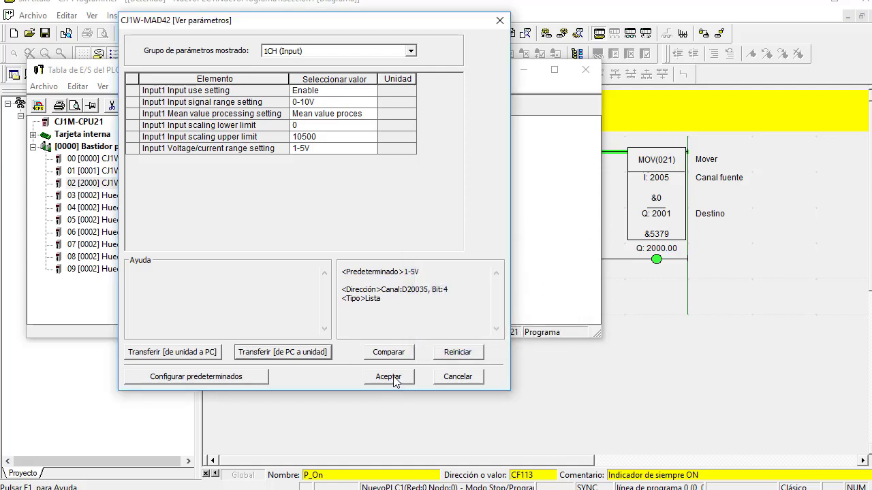
left_click(585, 70)
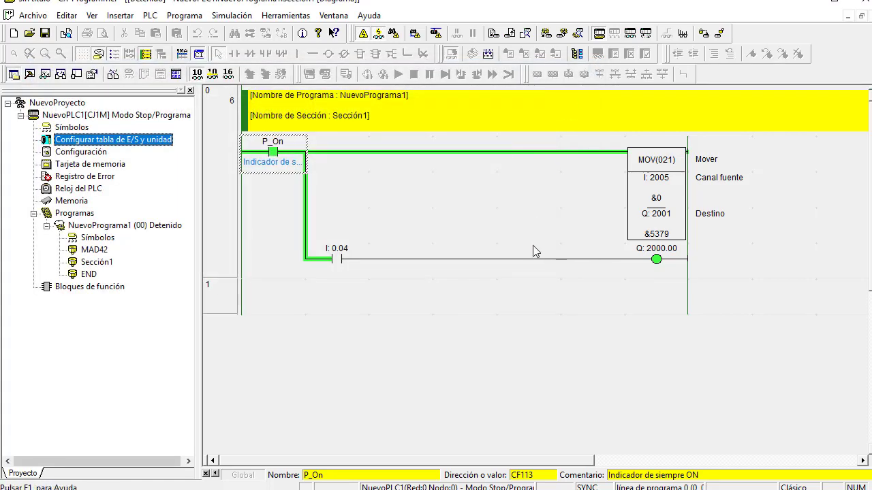
left_click(634, 33)
left_click(485, 276)
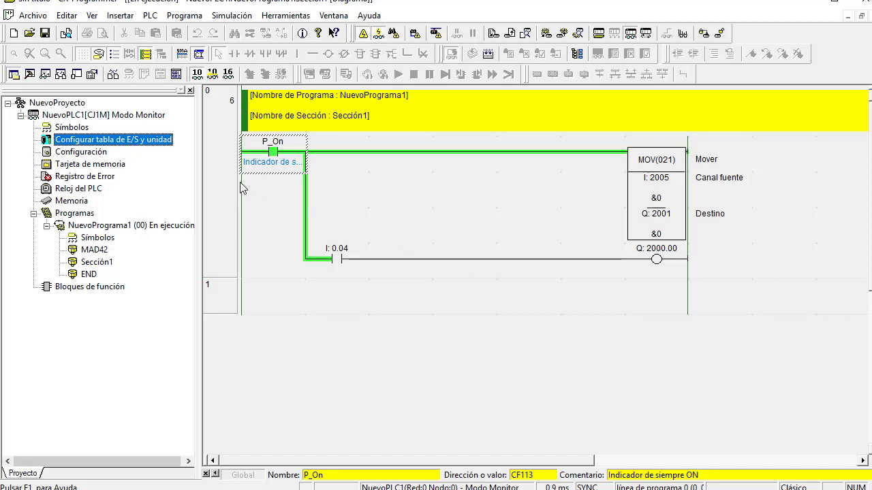
- Monitor channels 2005 and 2001, contact 0.04 and coil 2000.00 in the Sección1 ladder
scroll(255, 179, "down", 3)
scroll(254, 179, "up", 2)
scroll(257, 179, "down", 1)
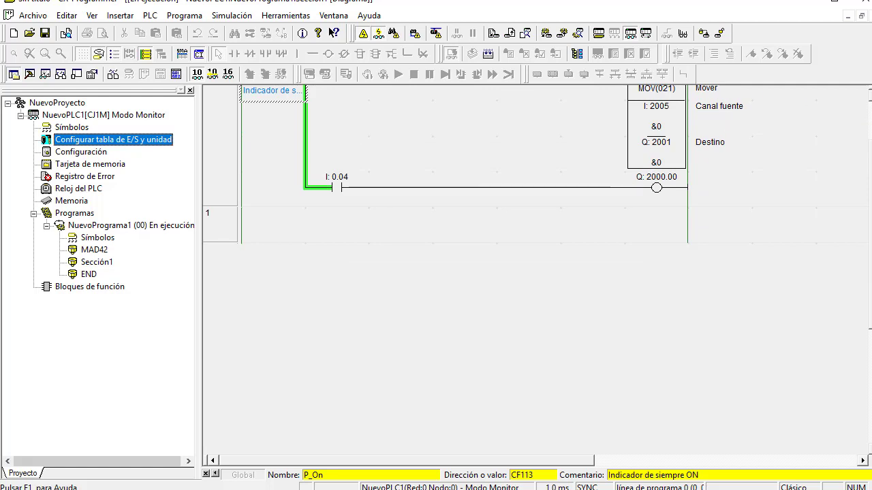
scroll(664, 91, "up", 1)
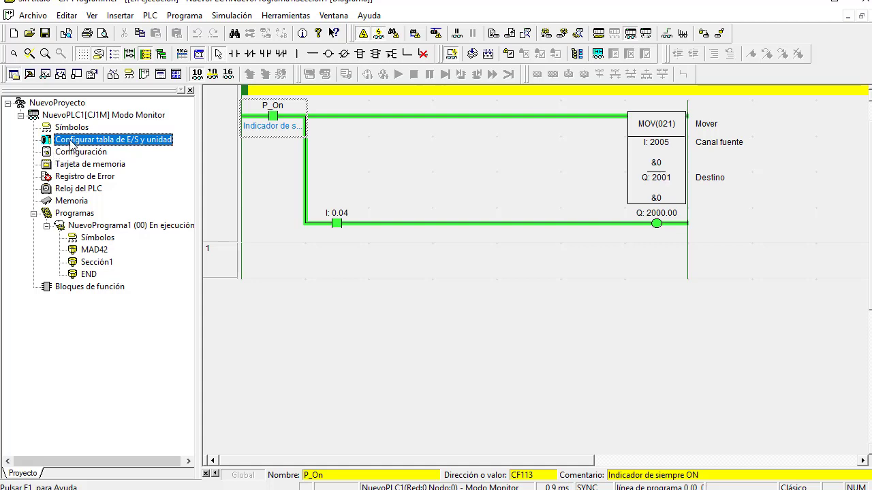
- Put the PLC into Program mode and open the MAD42 unit's parameters from the I/O table
left_click(598, 33)
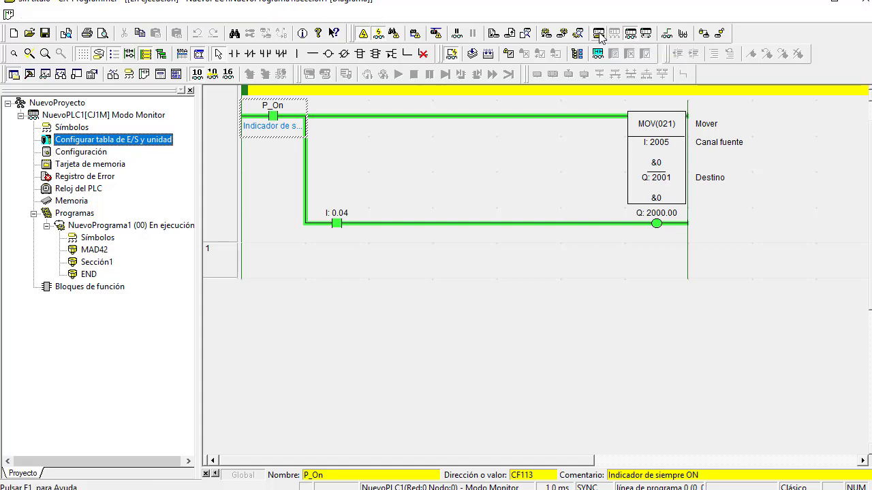
left_click(470, 280)
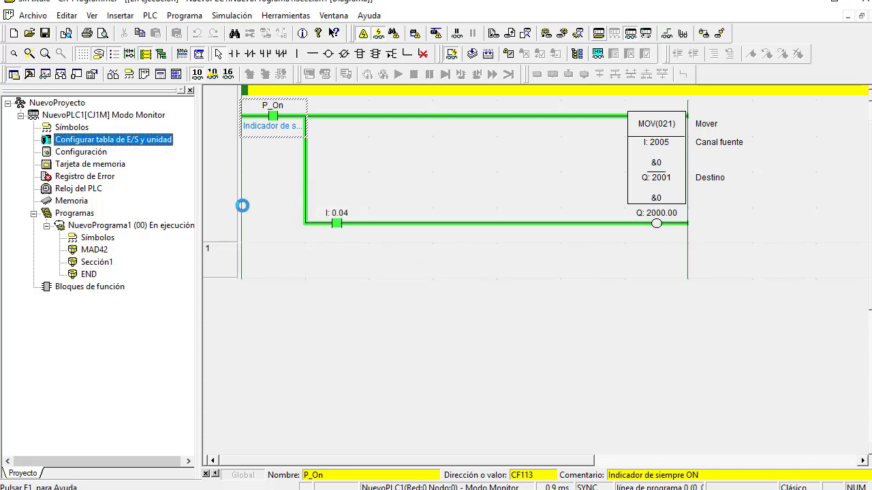
double_click(75, 140)
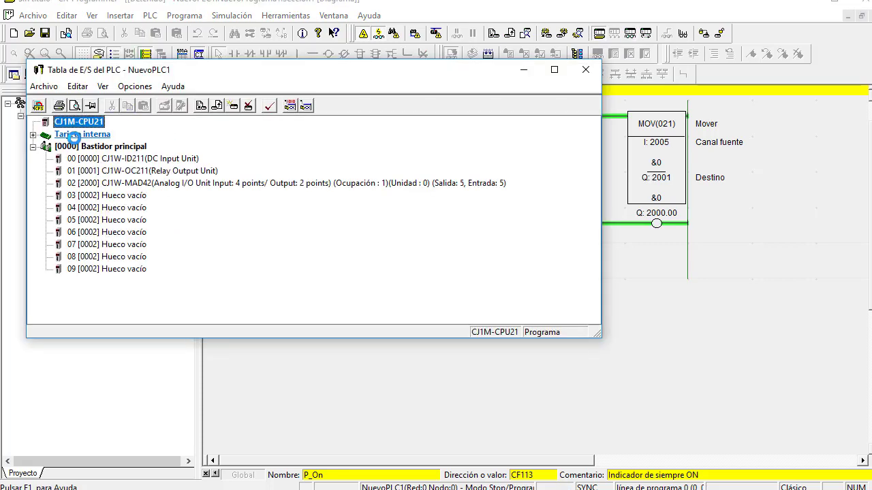
left_click(245, 189)
double_click(246, 189)
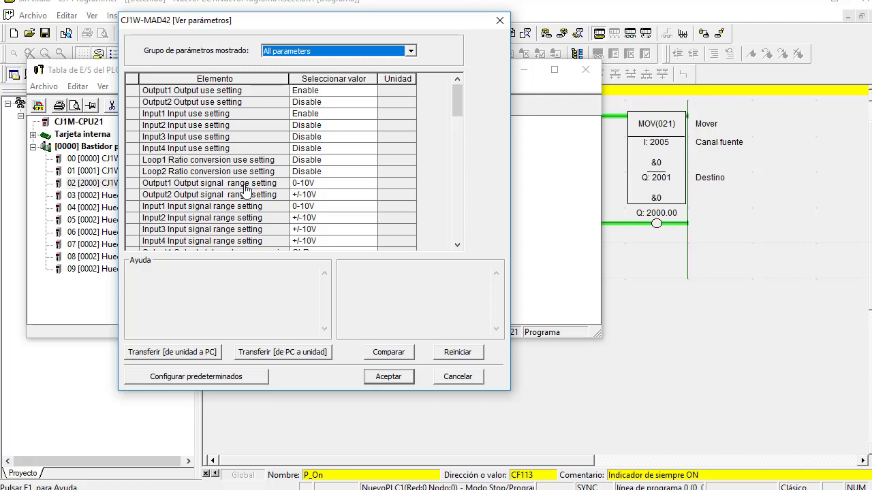
- Show the 1CH (Output) parameter group and set the Output1 output scaling lower limit to 10500
left_click(411, 51)
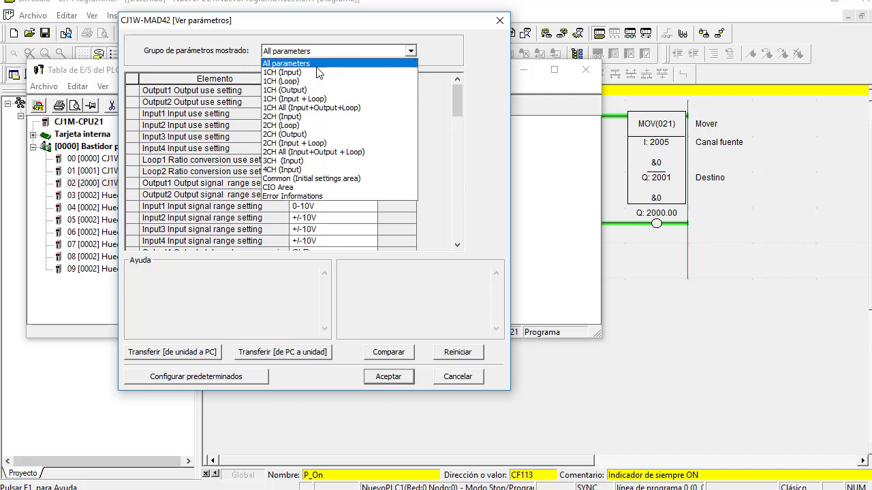
left_click(308, 91)
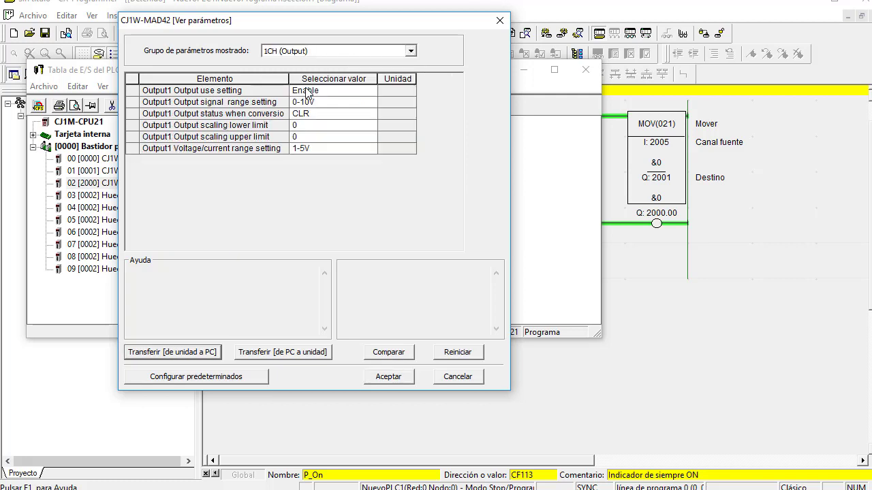
left_click(300, 125)
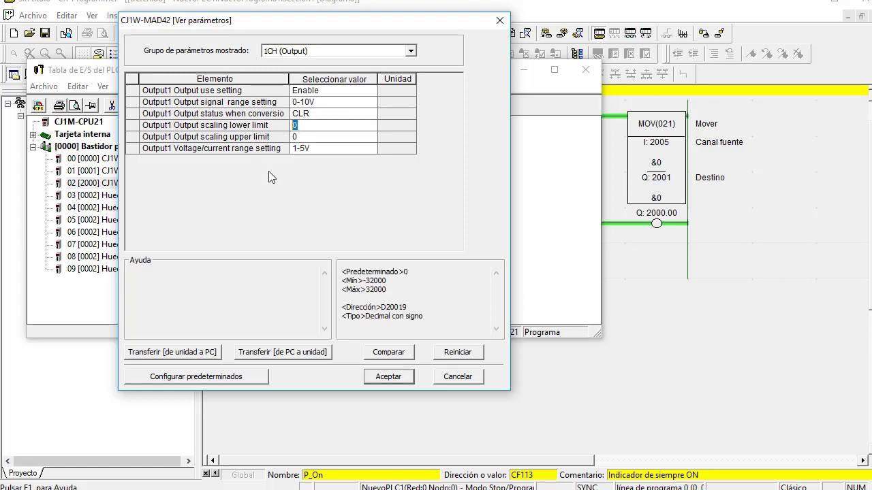
type("10500")
- Transfer the Output1 parameters from the PC to the MAD42 unit with a unit restart, and return the PLC to Monitor mode
left_click(300, 352)
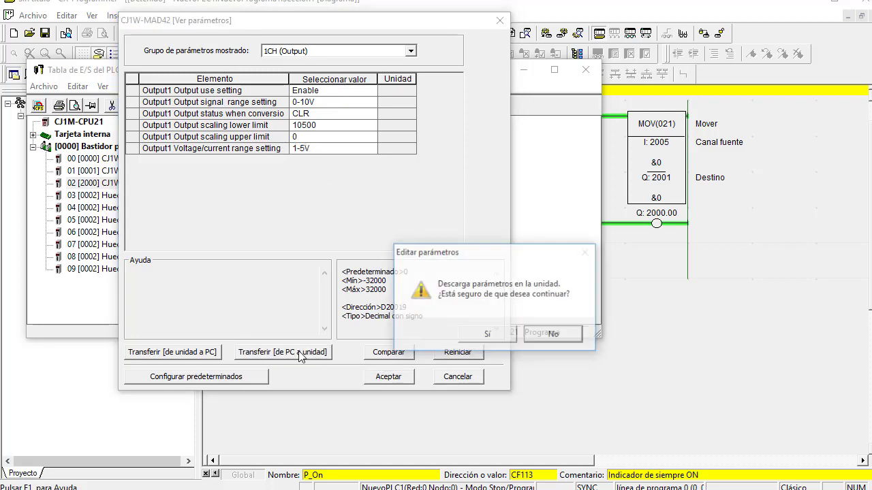
left_click(491, 284)
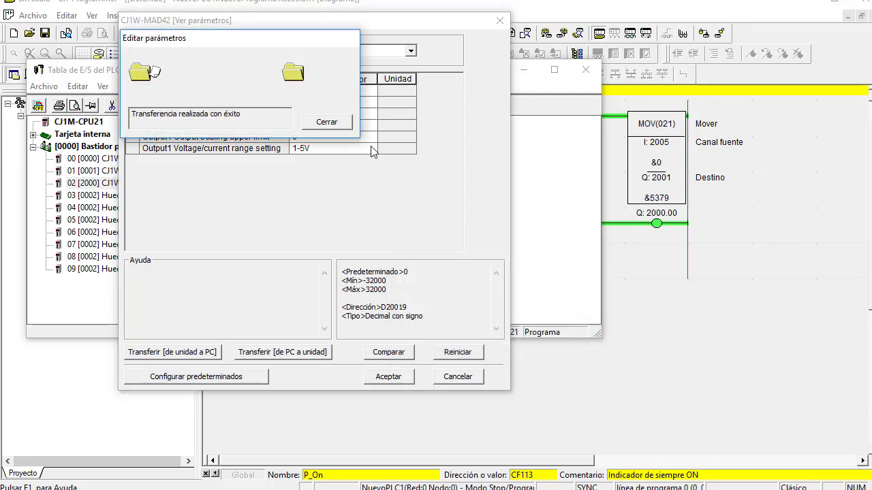
left_click(324, 124)
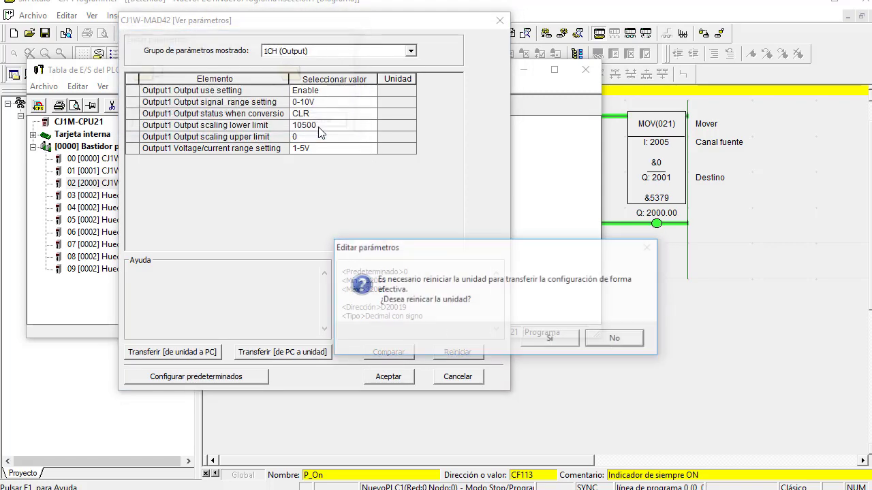
left_click(551, 339)
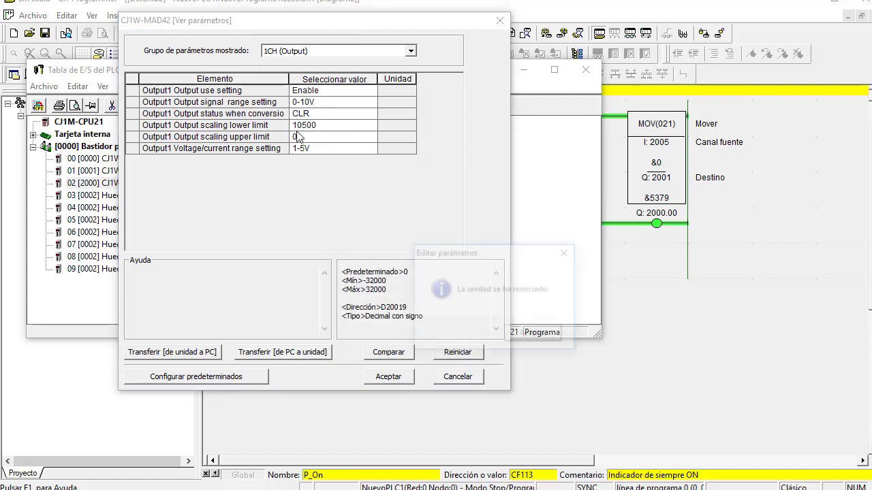
left_click(535, 335)
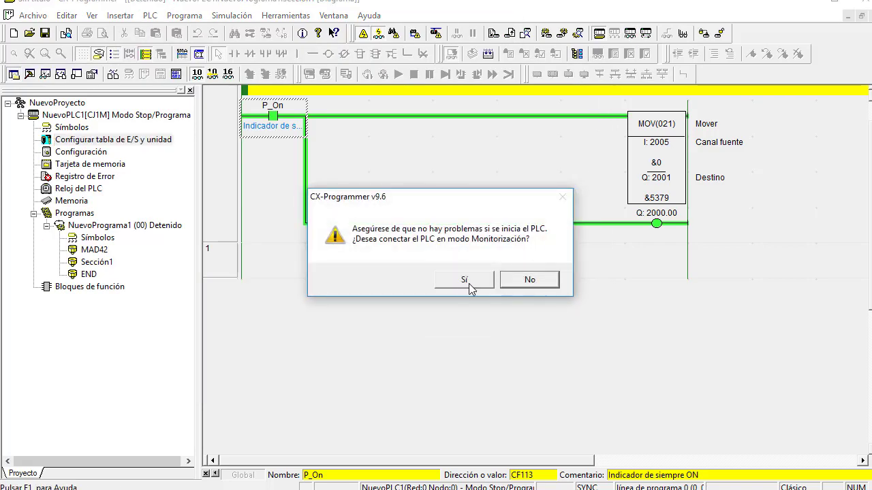
left_click(465, 282)
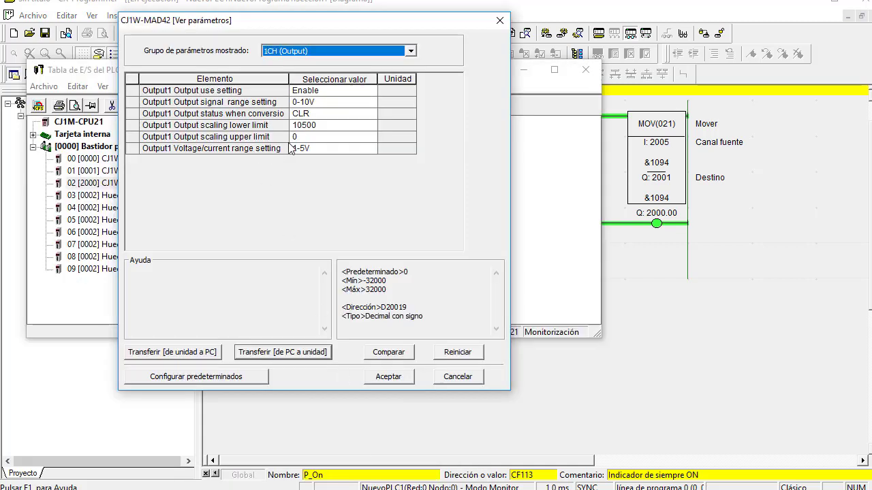
- Show the 1CH (Input) parameter group and set Input1's mean value processing to 64 buffers
left_click(362, 54)
left_click(341, 75)
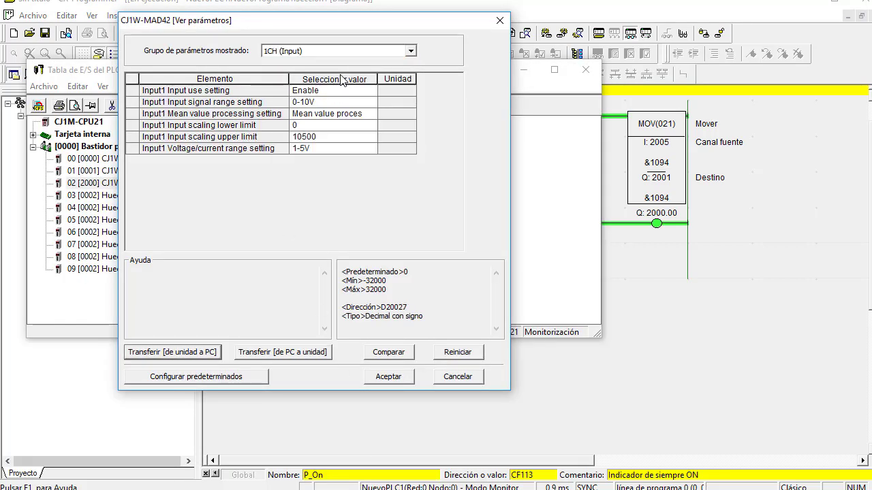
left_click(339, 120)
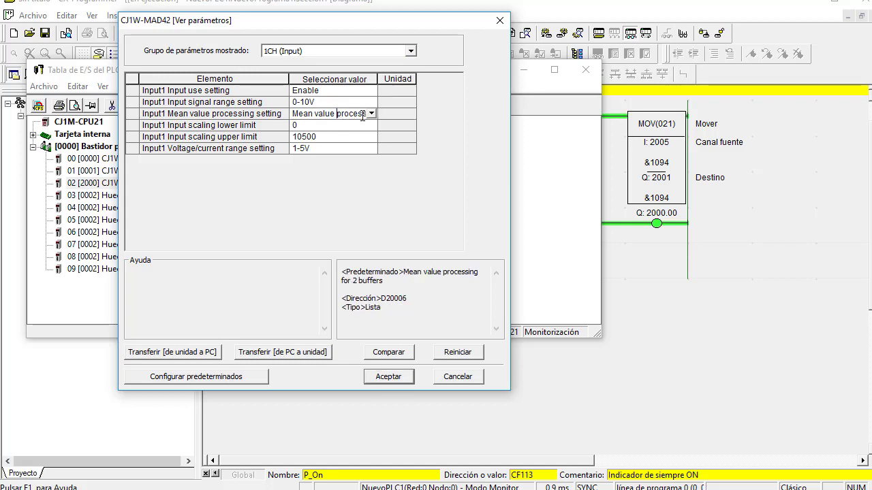
left_click(372, 113)
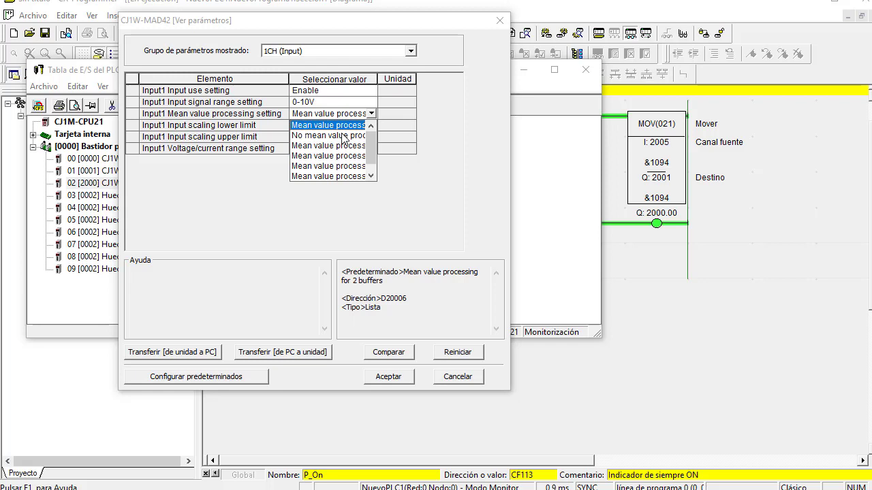
scroll(340, 169, "down", 1)
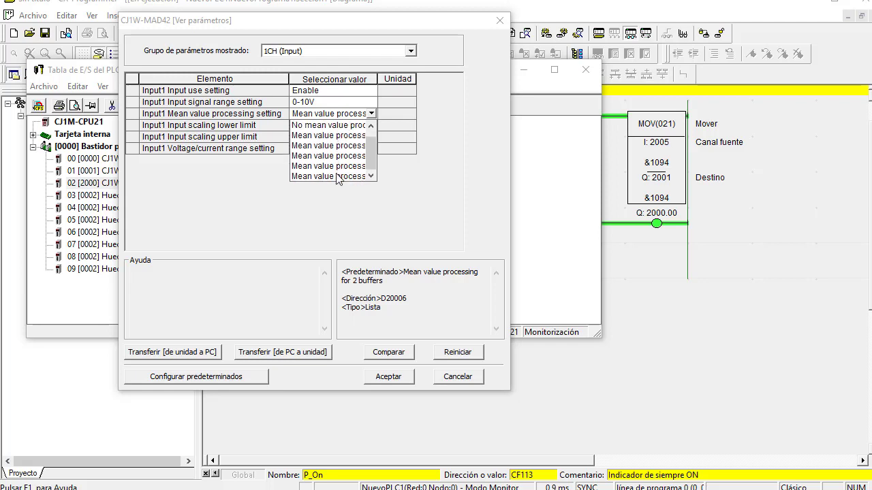
left_click(339, 176)
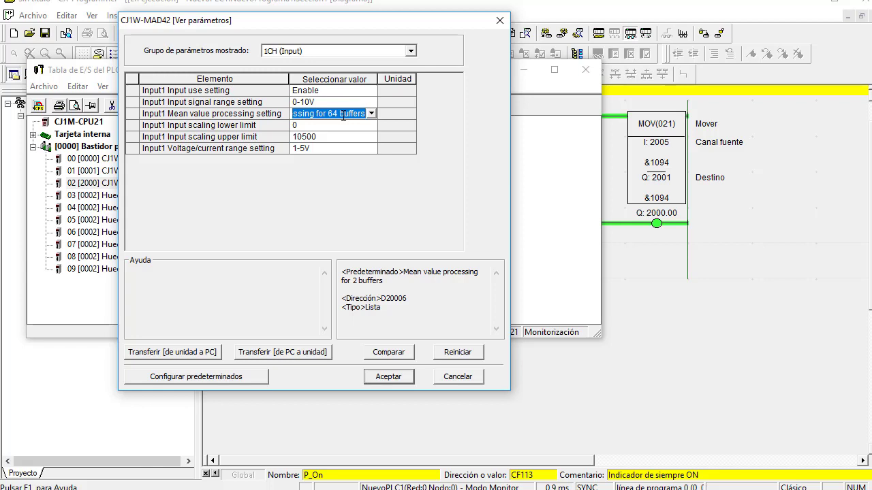
- Accept the MAD42 parameter settings and close the I/O table
left_click(411, 52)
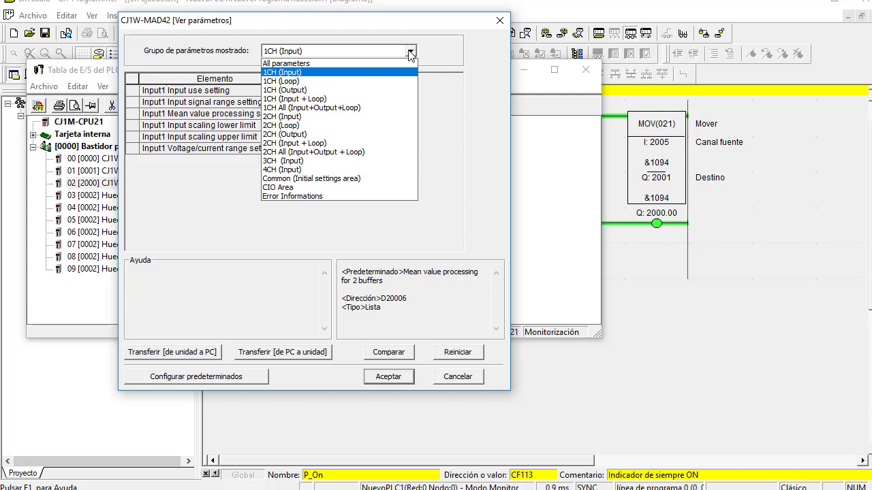
left_click(389, 380)
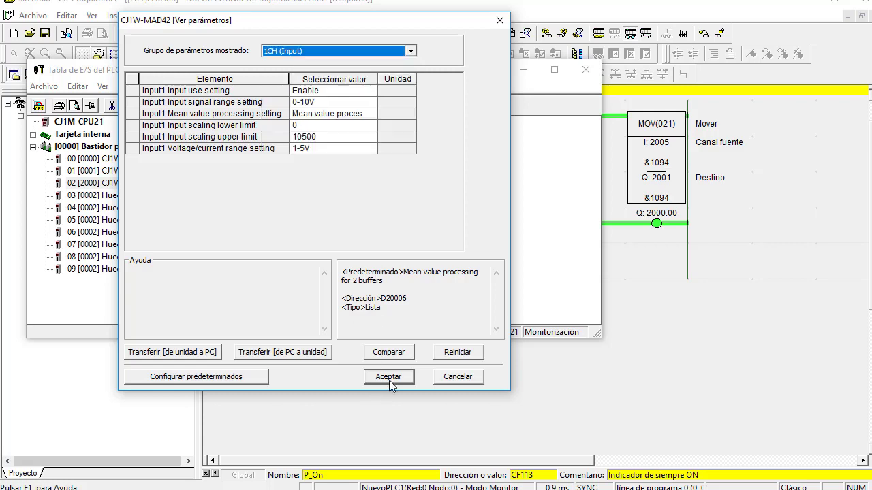
left_click(389, 380)
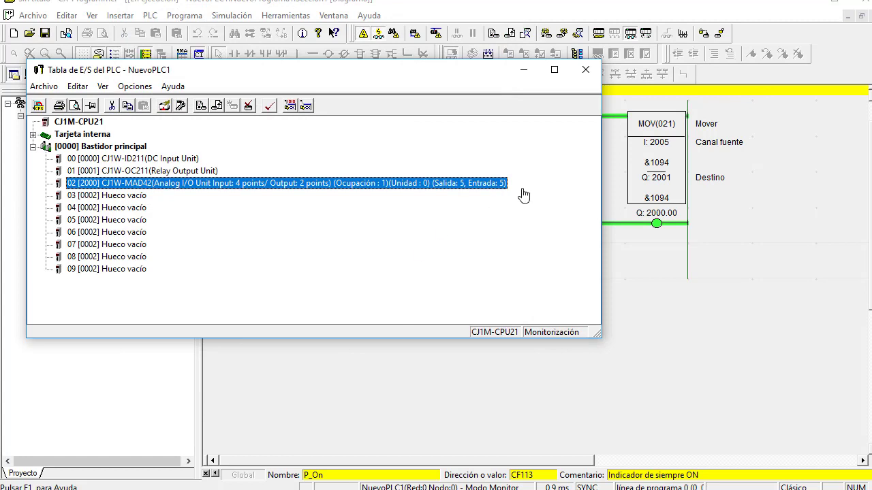
left_click(585, 70)
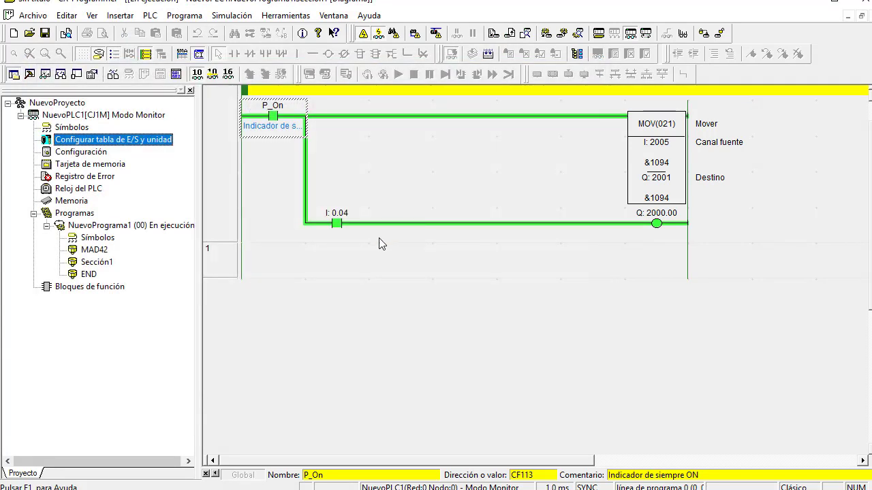
- Go offline and add a normally open contact with address 0.07 at the start of rung 1 in Sección1
left_click(363, 34)
left_click(271, 263)
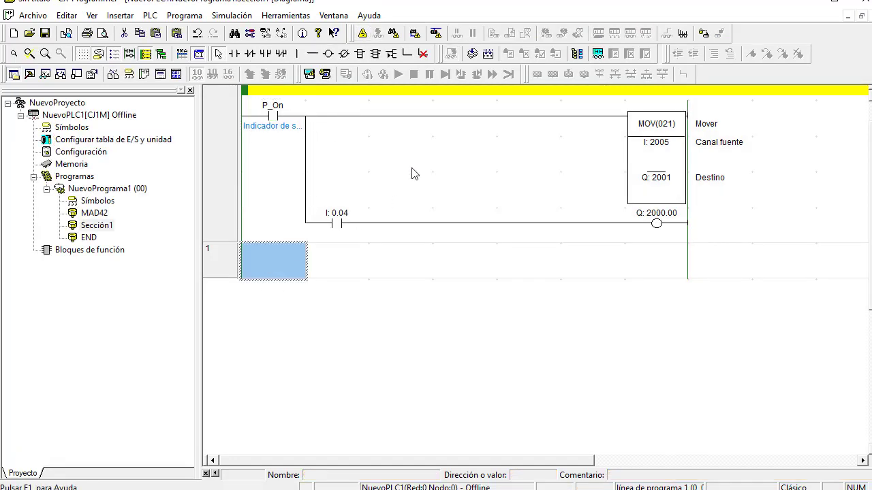
left_click(235, 54)
left_click(274, 266)
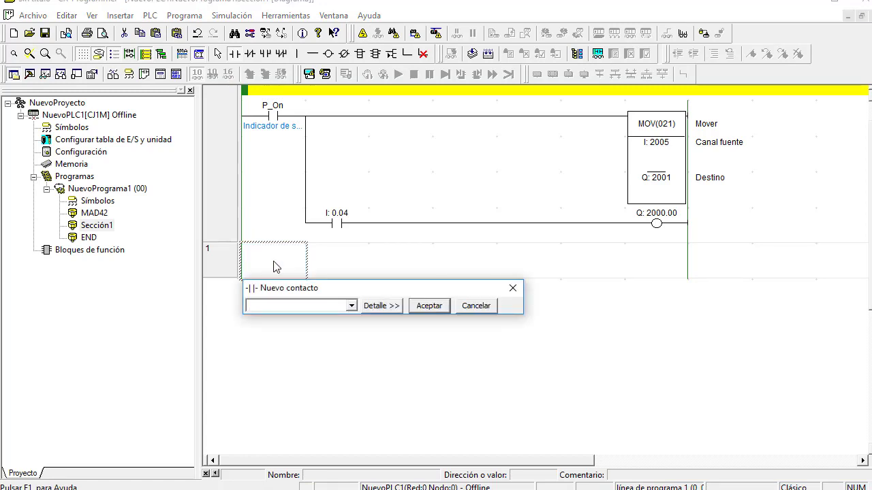
type("07")
key("Return")
key("Return")
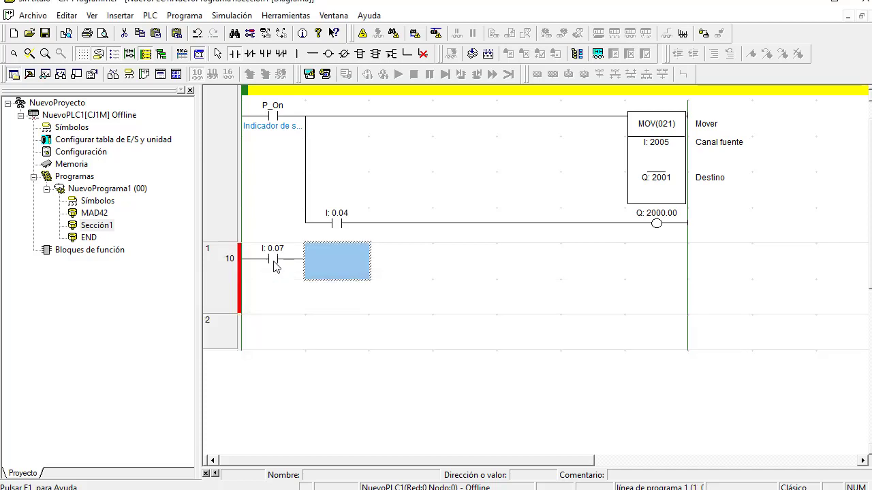
left_click(329, 53)
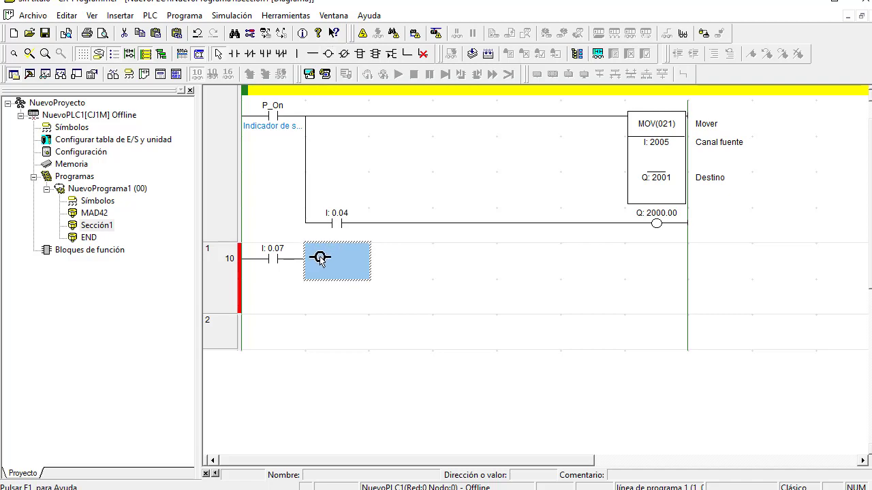
- Examine the bit addresses of the Input1 to Input3 peak value hold parameters in the MAD42 unit, and close the I/O table without changes
double_click(84, 139)
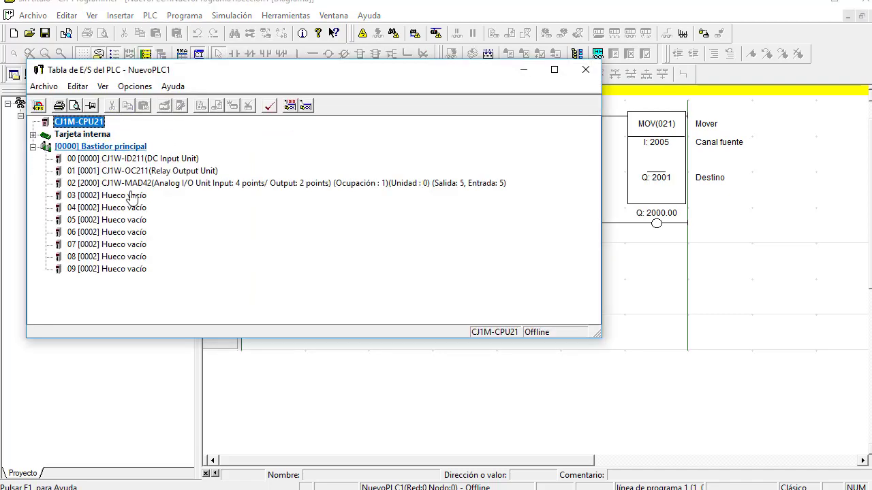
double_click(249, 184)
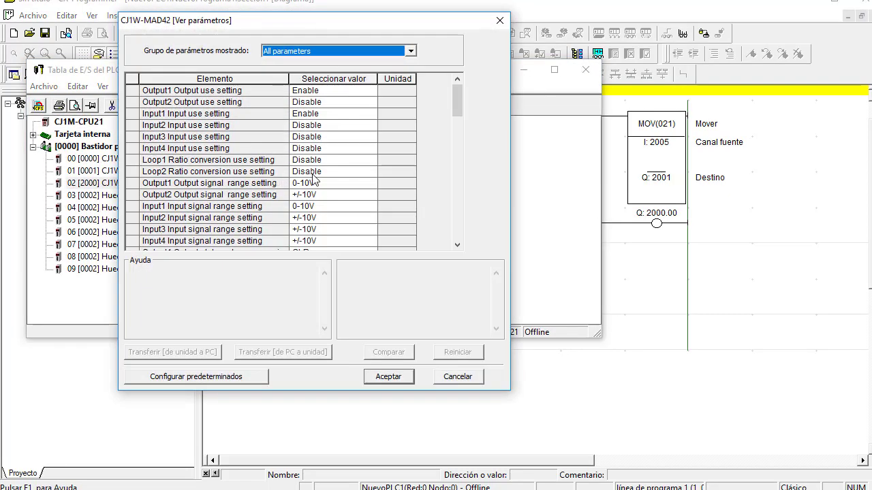
left_click(411, 52)
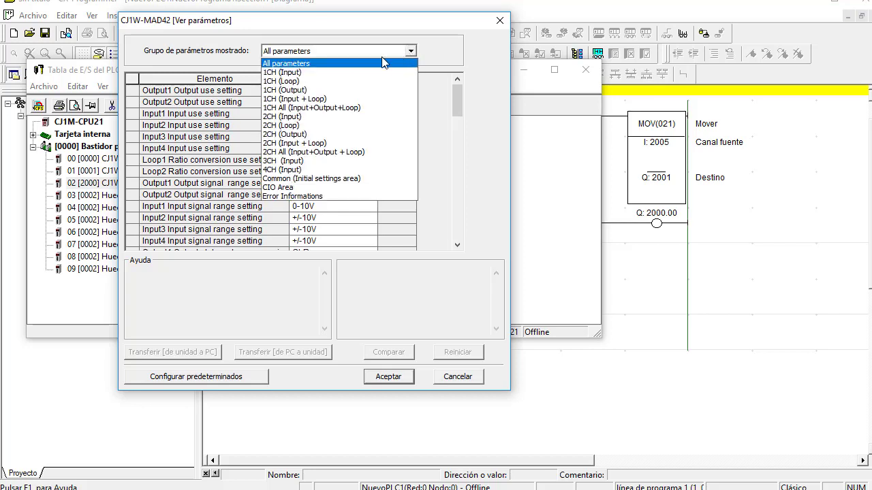
left_click(304, 73)
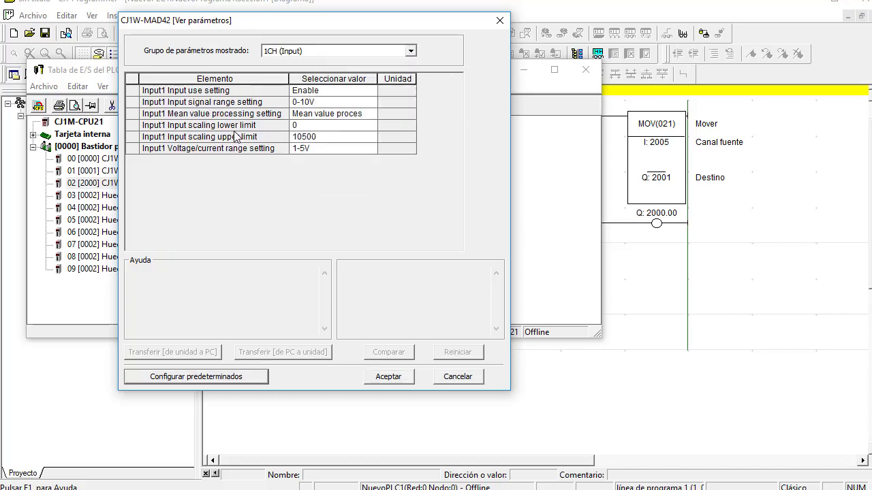
key("Up")
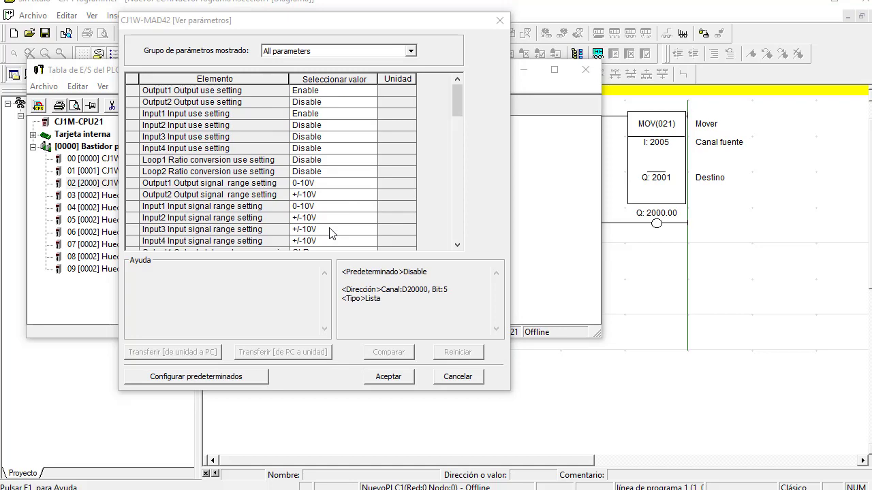
left_click_drag(457, 94, 458, 185)
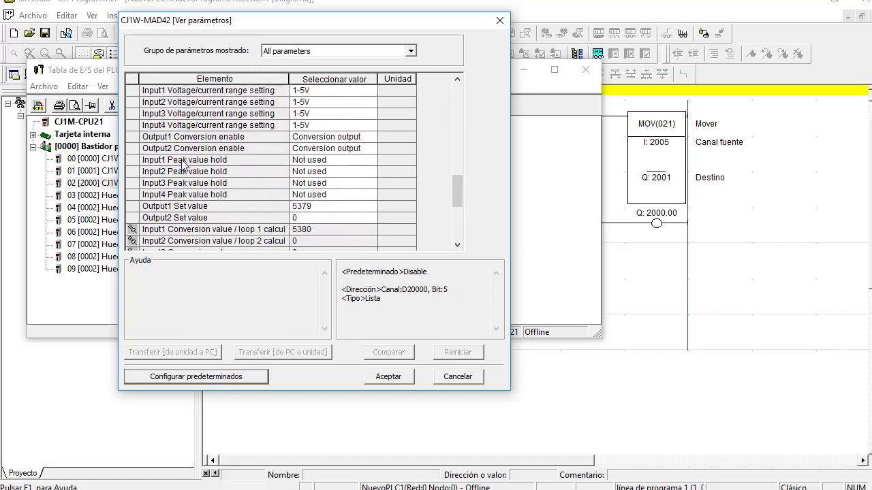
left_click(346, 164)
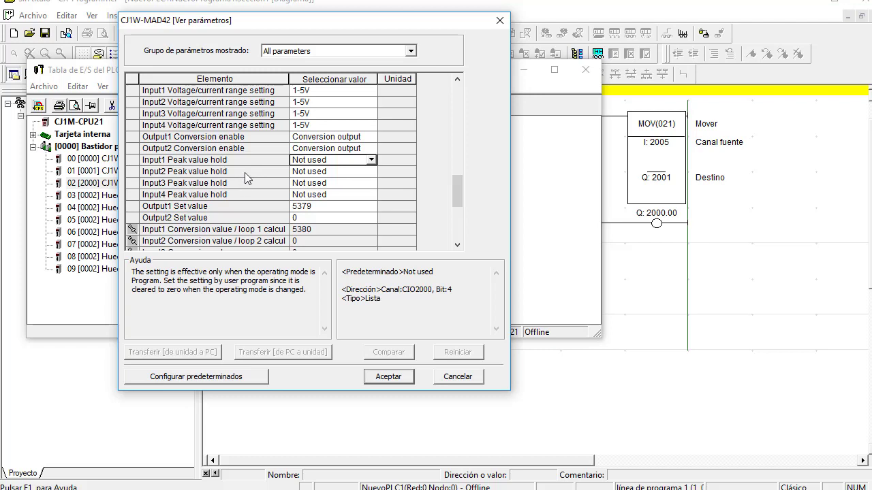
left_click(333, 173)
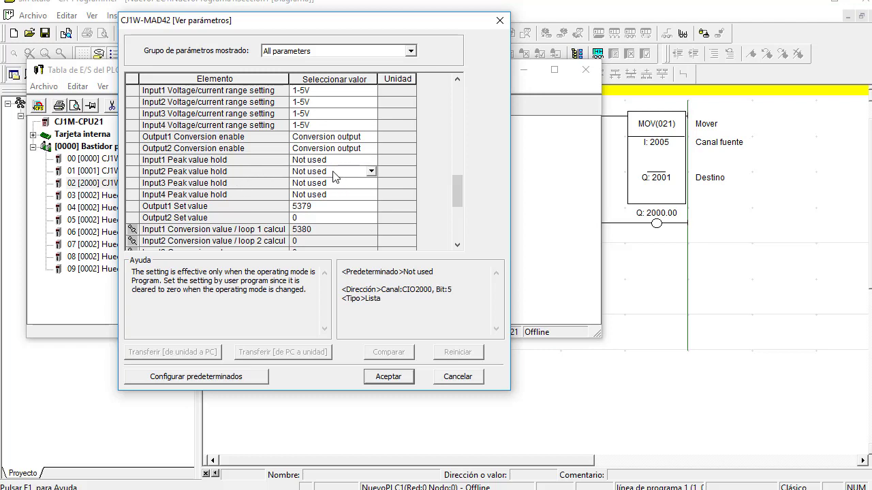
left_click(337, 183)
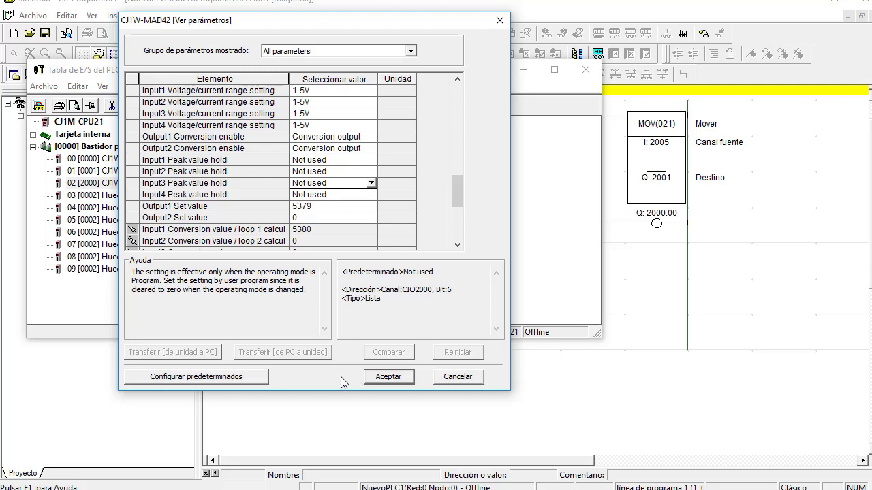
left_click(456, 380)
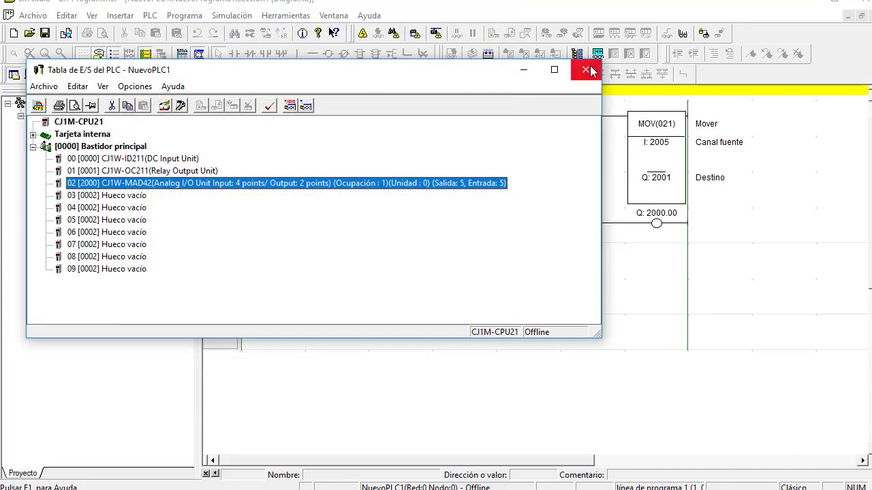
left_click(587, 70)
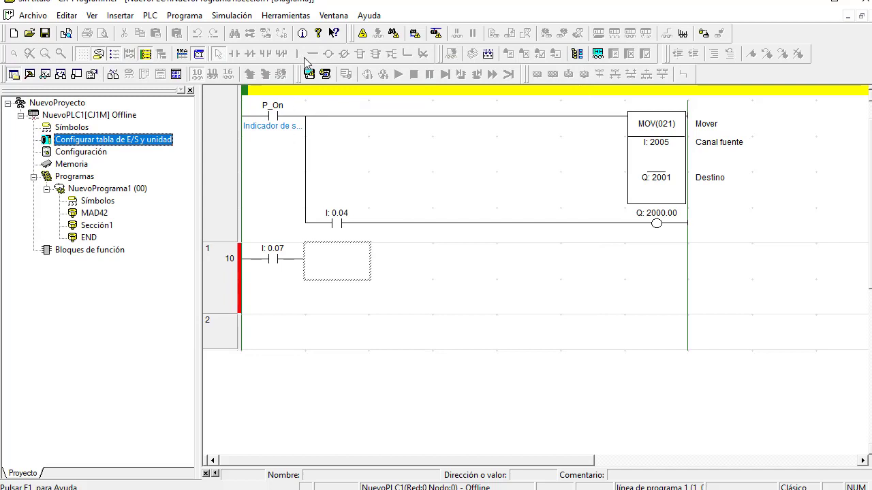
- Add an output coil with address 2000.04 after contact 0.07 in rung 1
left_click(315, 266)
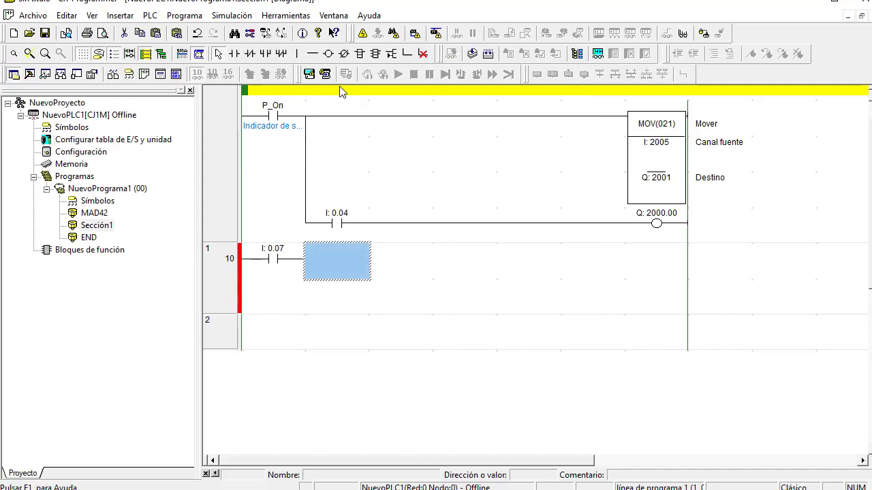
type("o")
type("200")
type("0")
type(".0")
type("4")
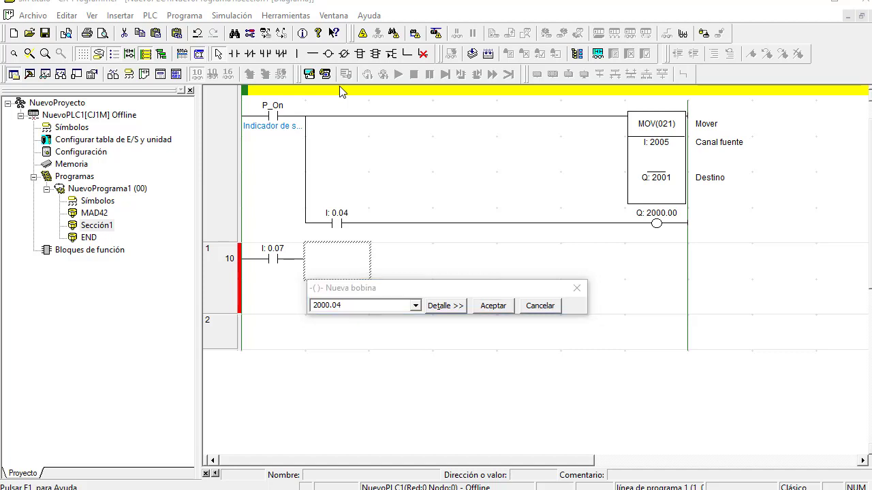
key("Return")
key("Return")
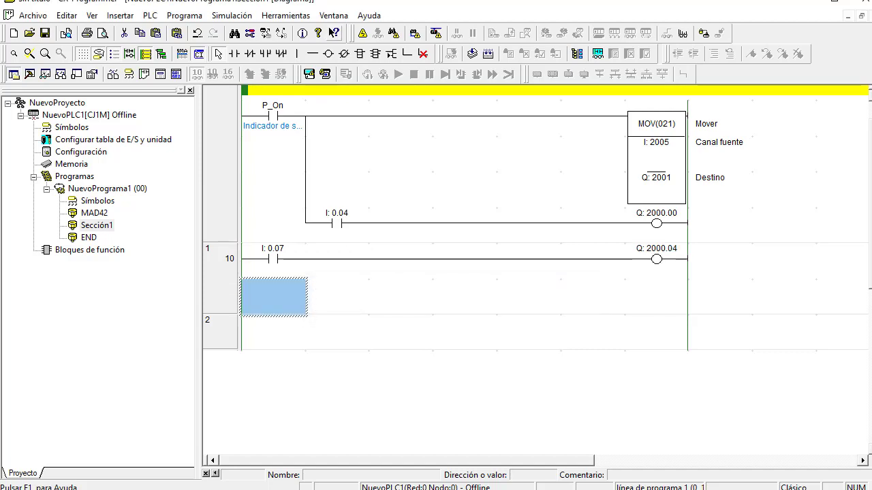
- Go online with the PLC, transfer the program to it in program mode, return it to Monitor mode, and close the compile output
left_click(362, 32)
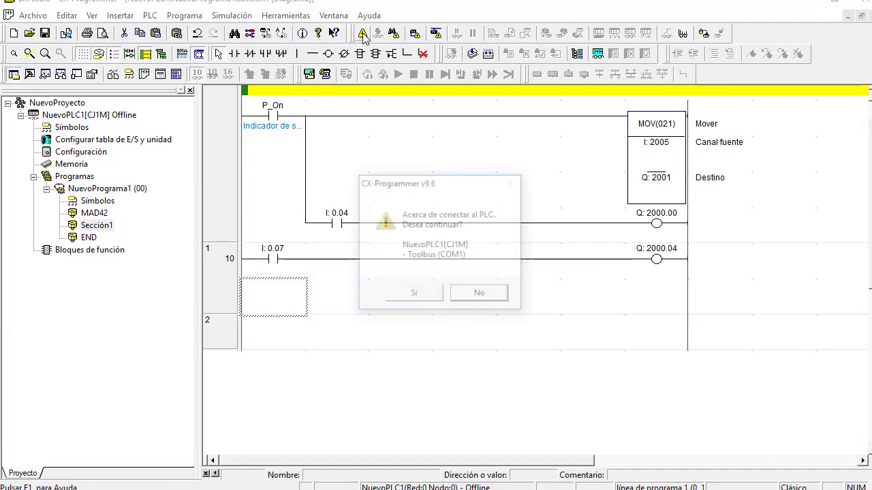
left_click(412, 294)
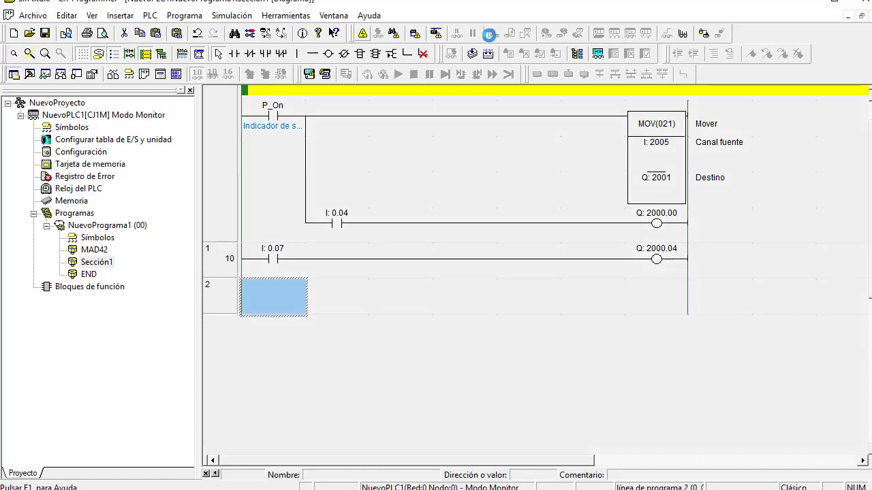
left_click(491, 34)
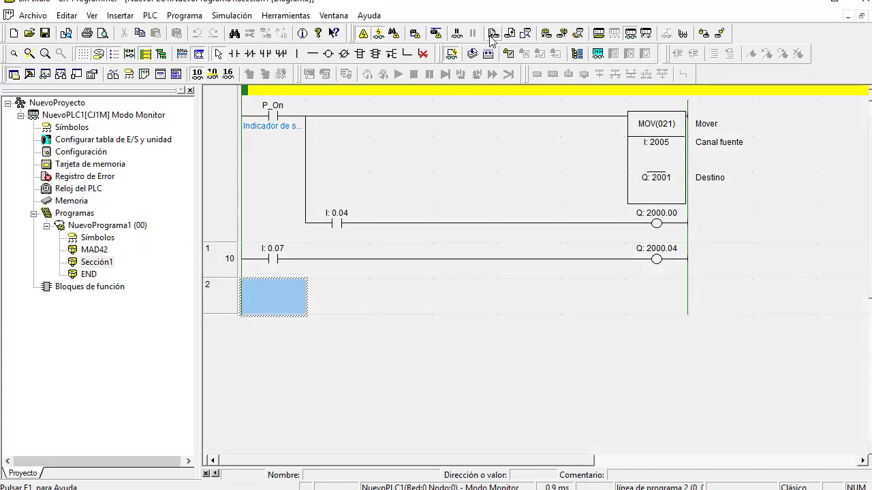
left_click(520, 77)
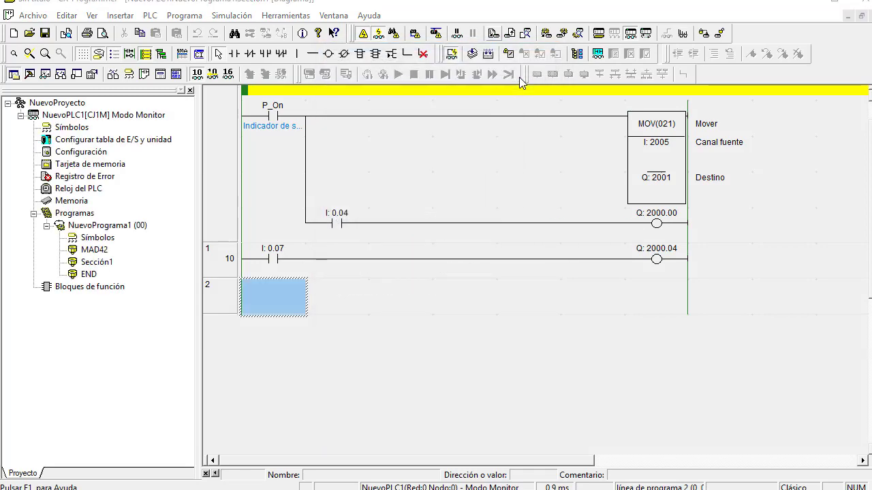
left_click(457, 280)
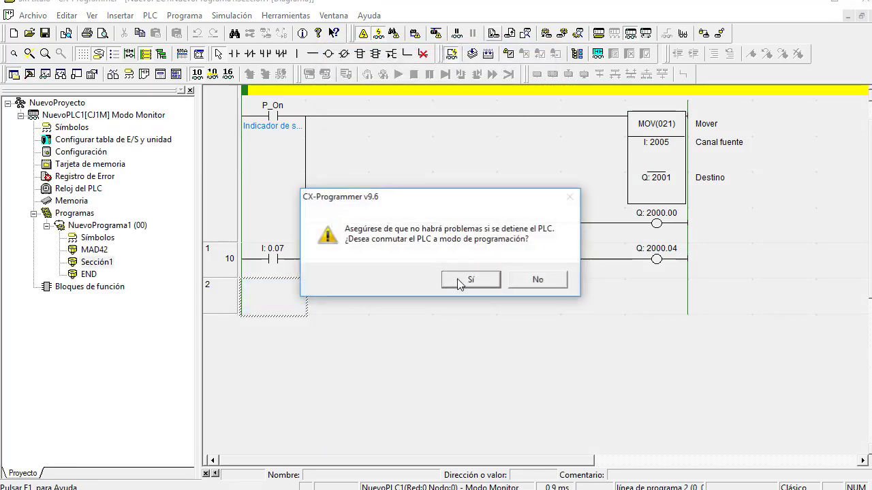
left_click(457, 278)
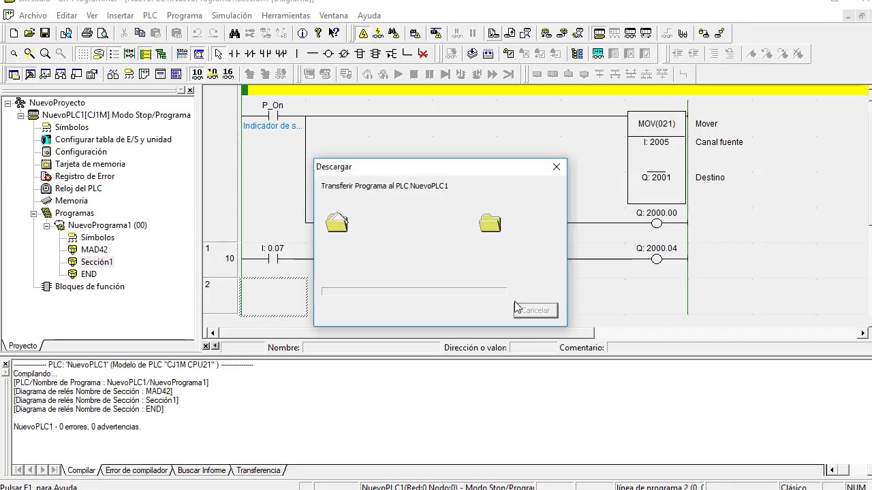
left_click(533, 312)
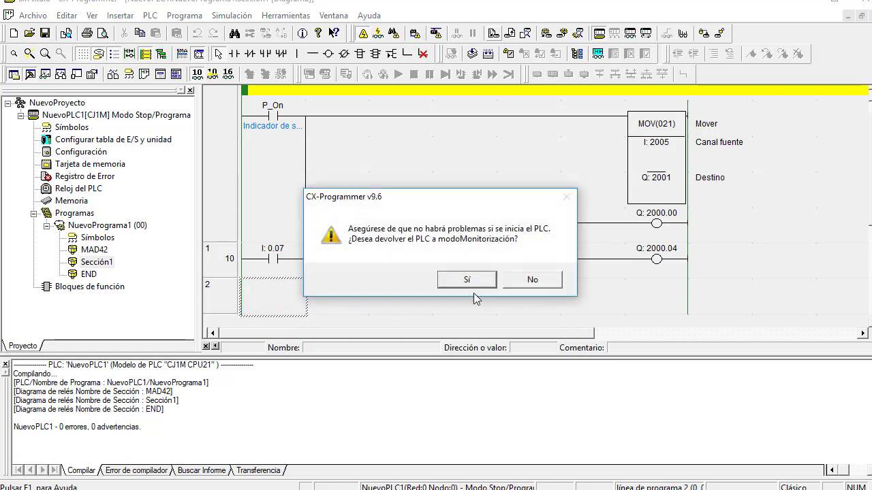
left_click(472, 280)
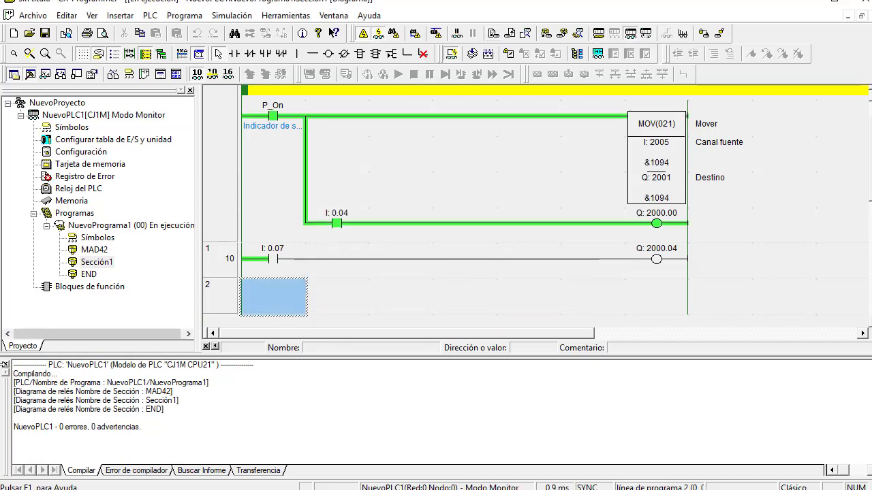
left_click(6, 364)
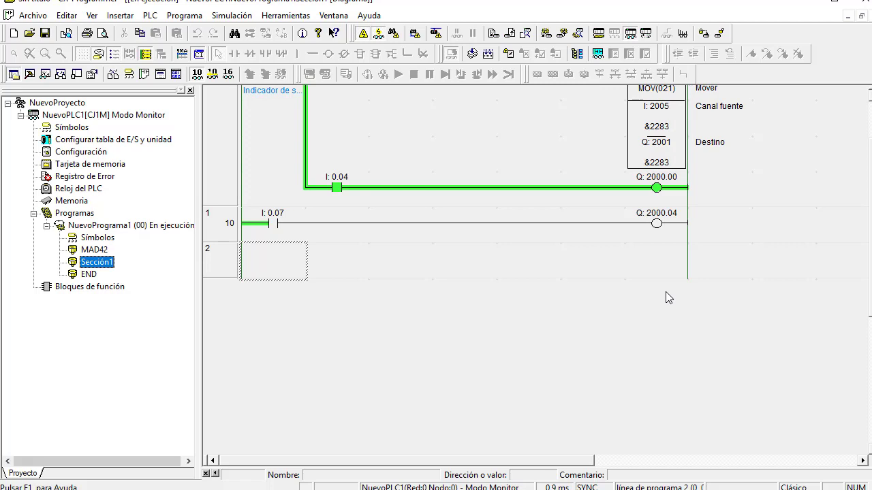
- Open the PLC memory's D area starting at address 20000 and monitor its values online
double_click(72, 201)
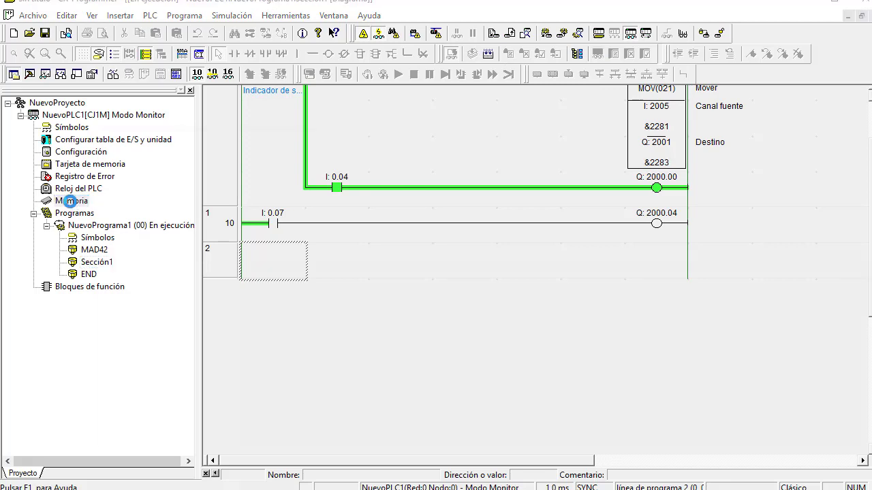
left_click_drag(335, 103, 307, 49)
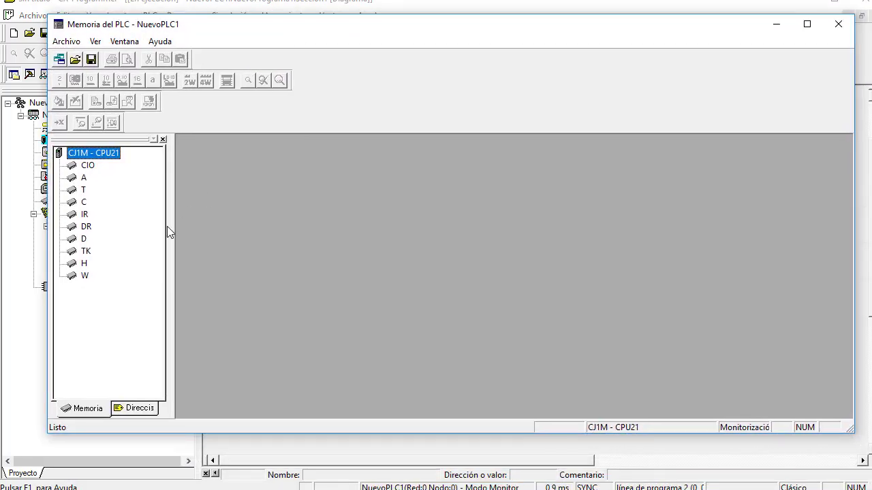
double_click(83, 239)
double_click(282, 164)
type("20")
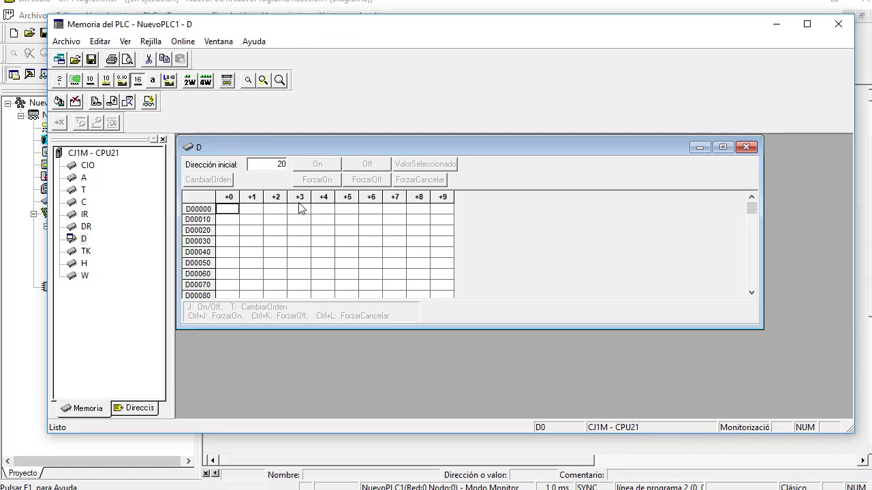
type("000")
key("Return")
left_click(154, 102)
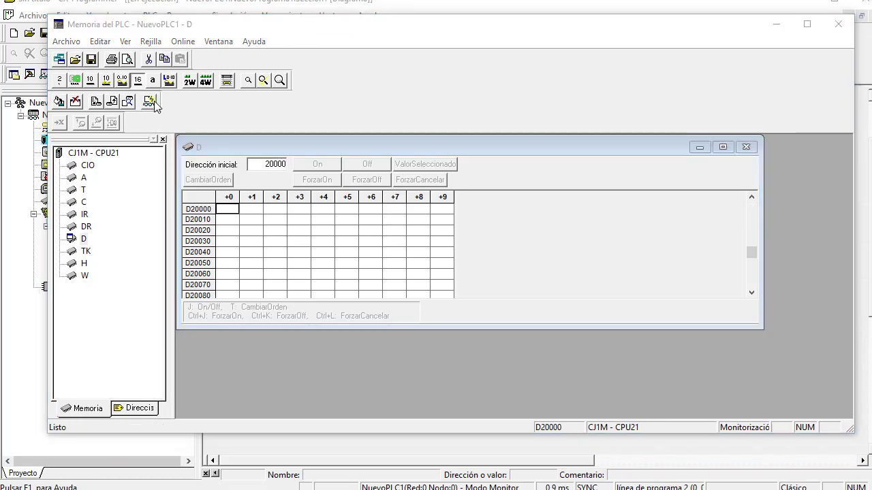
left_click(502, 197)
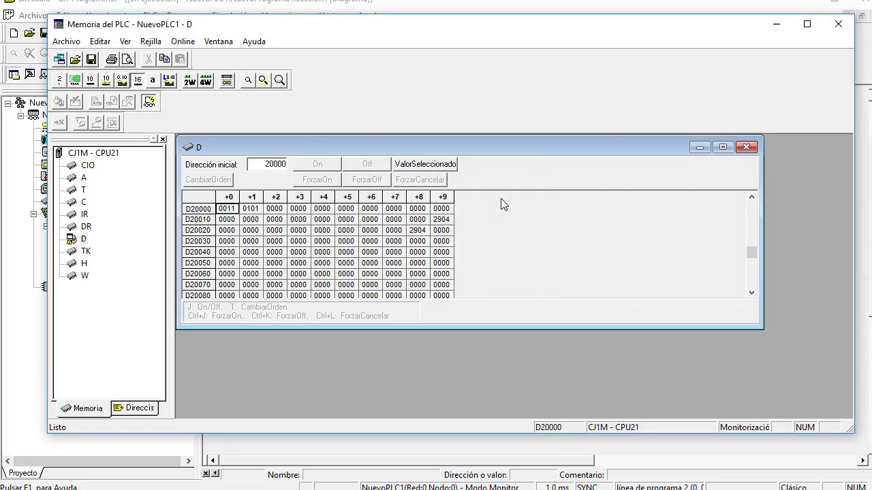
- Enlarge the D memory grid and examine the words from D20000 onward in decimal and hexadecimal format
left_click_drag(531, 329, 521, 395)
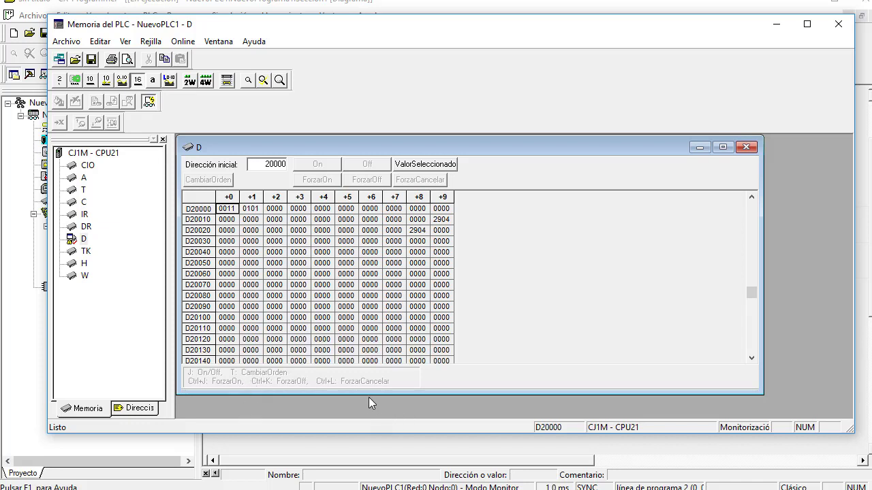
left_click_drag(367, 393, 360, 419)
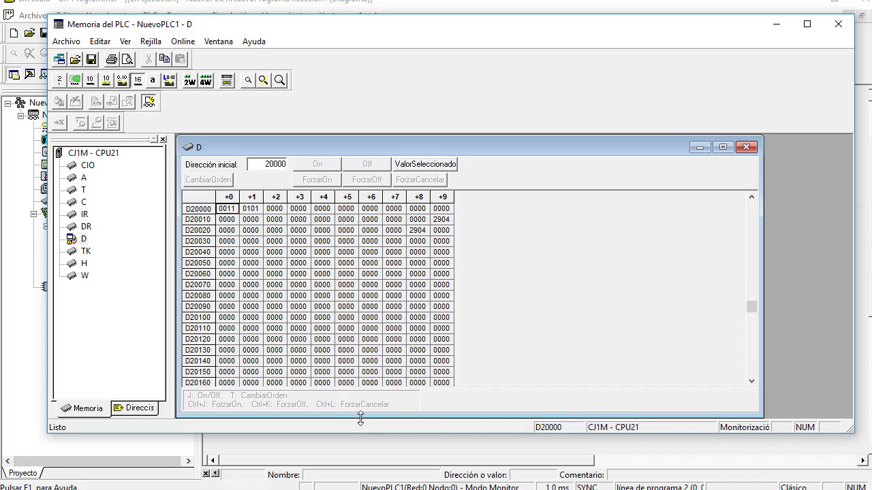
scroll(326, 315, "down", 1)
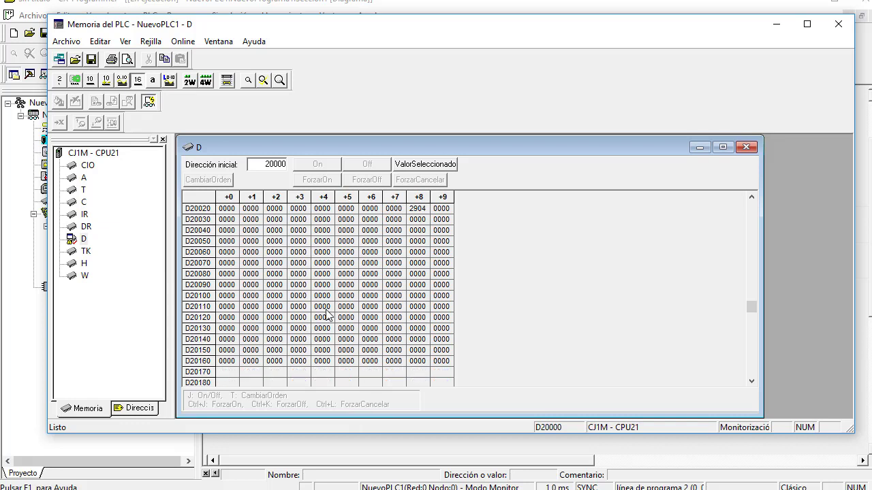
scroll(326, 315, "down", 1)
scroll(326, 314, "down", 1)
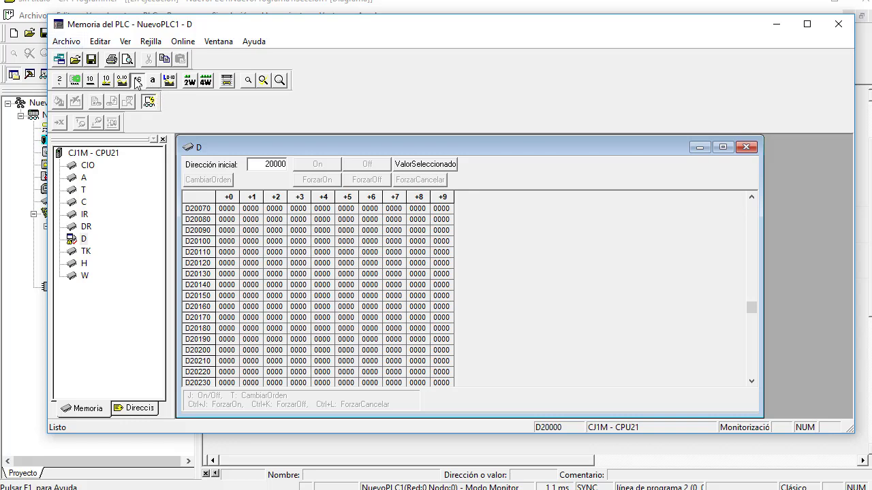
left_click(91, 81)
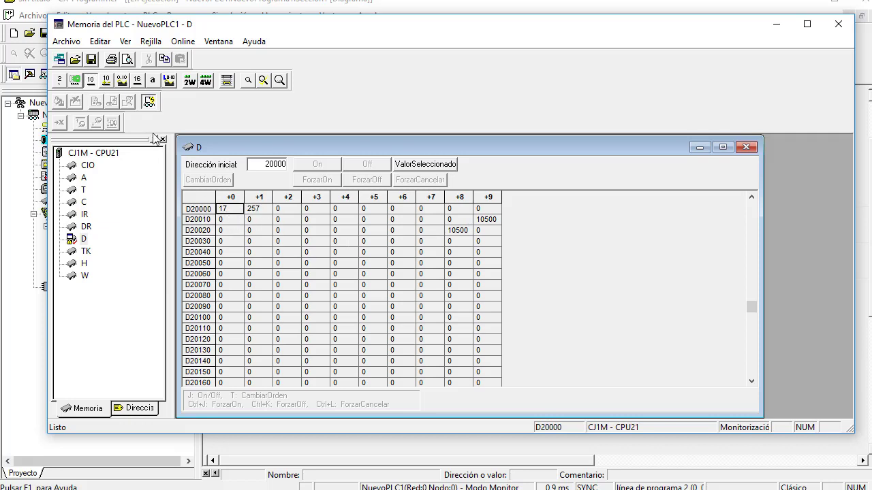
left_click(137, 80)
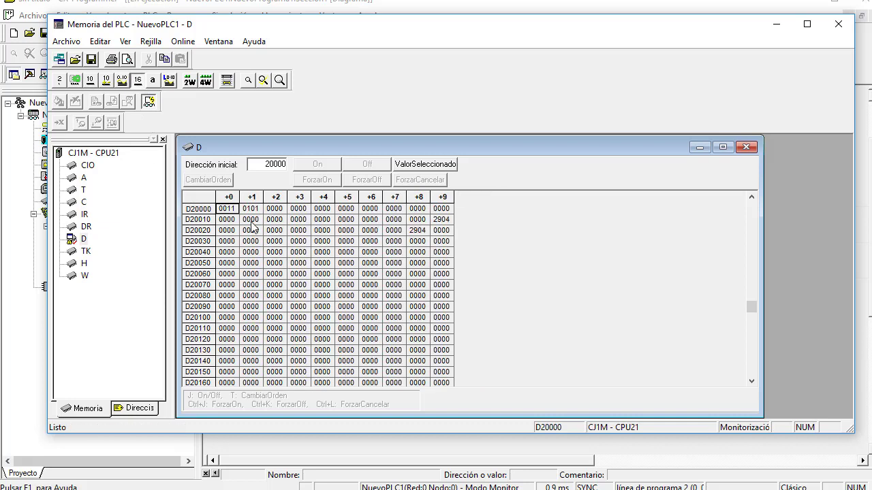